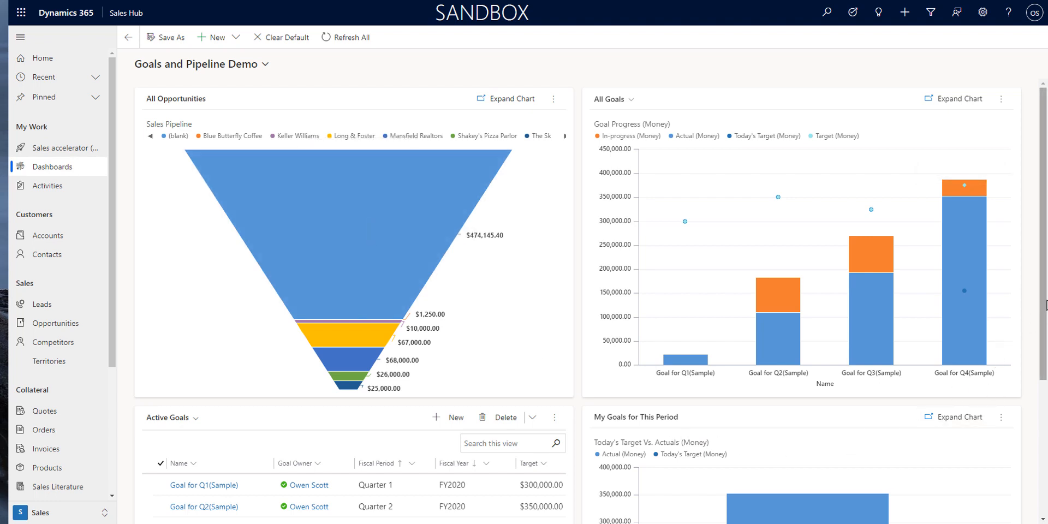
Examine the target, actual and in-progress amounts of each quarterly goal in the Goal Progress (Money) chart
{"action": "scroll", "coordinate": [1042, 309], "scroll_direction": "down", "scroll_amount": 1}
{"action": "scroll", "coordinate": [1042, 310], "scroll_direction": "up", "scroll_amount": 1}
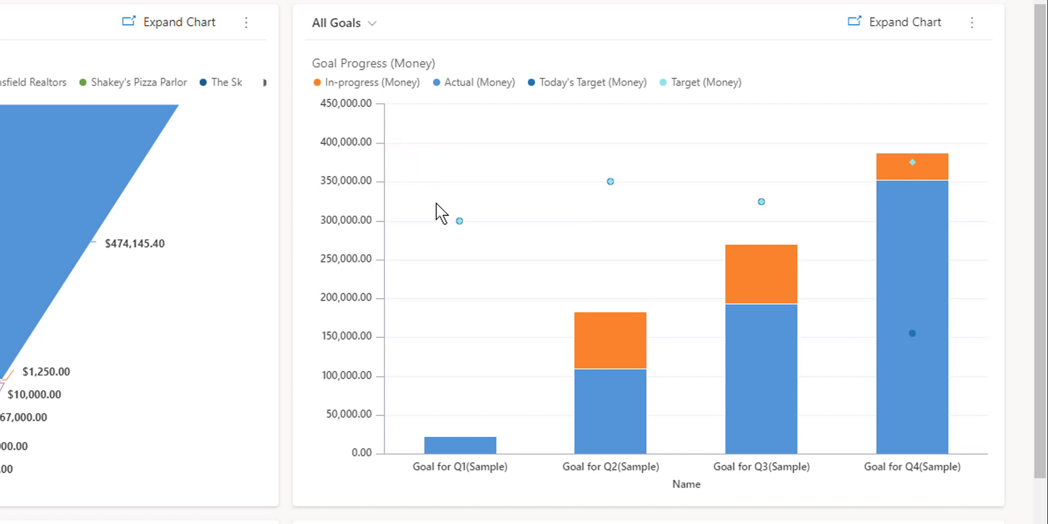
{"action": "mouse_move", "coordinate": [461, 221]}
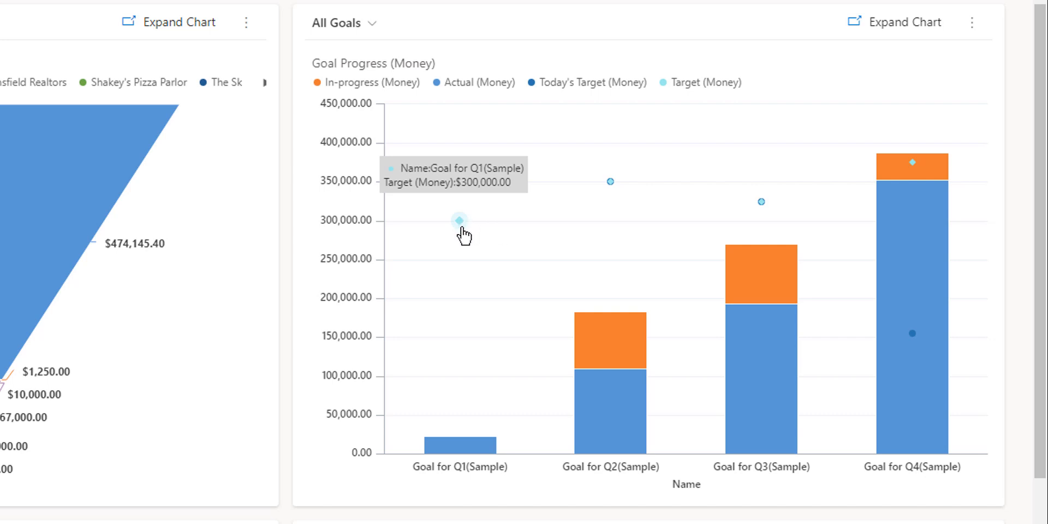
{"action": "mouse_move", "coordinate": [478, 451]}
{"action": "mouse_move", "coordinate": [446, 449]}
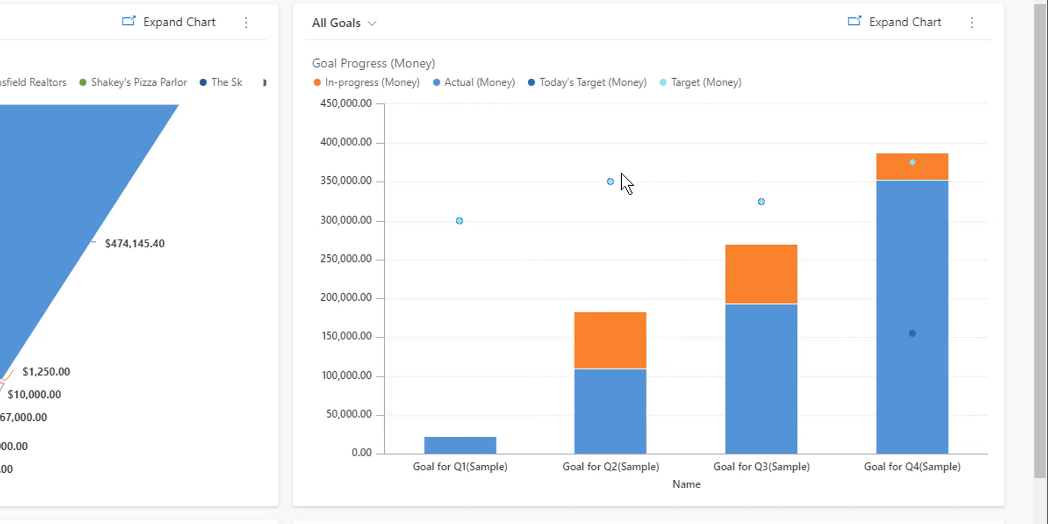
{"action": "mouse_move", "coordinate": [612, 182]}
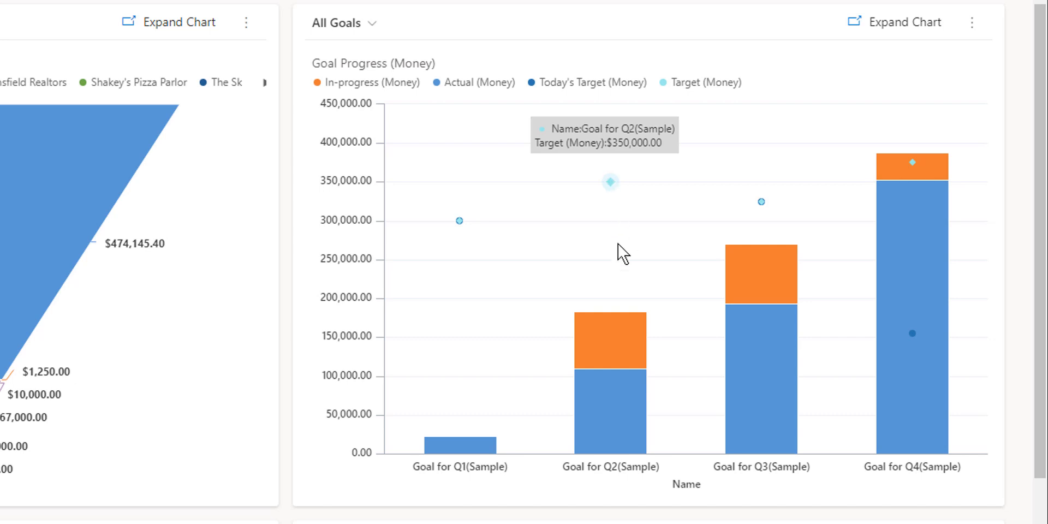
{"action": "mouse_move", "coordinate": [599, 423]}
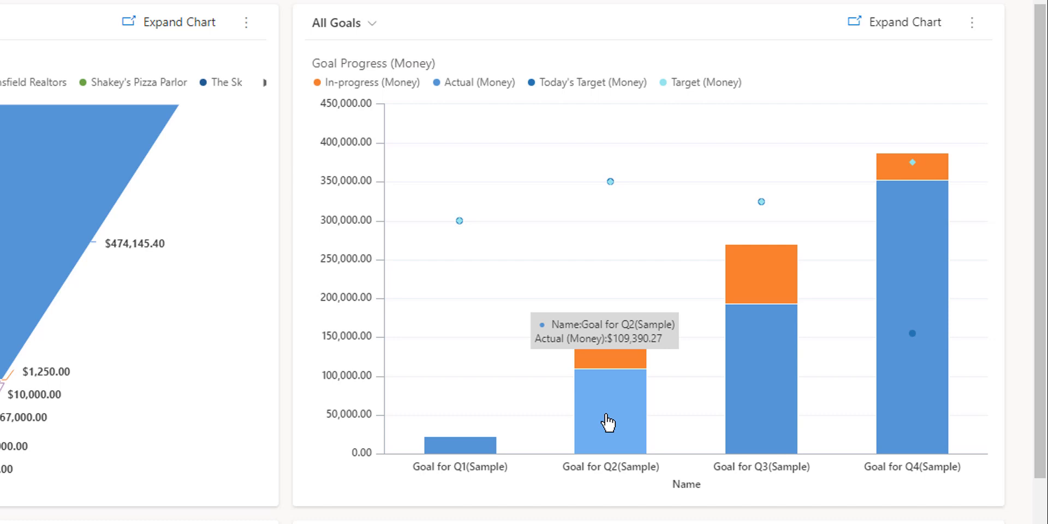
{"action": "mouse_move", "coordinate": [622, 355]}
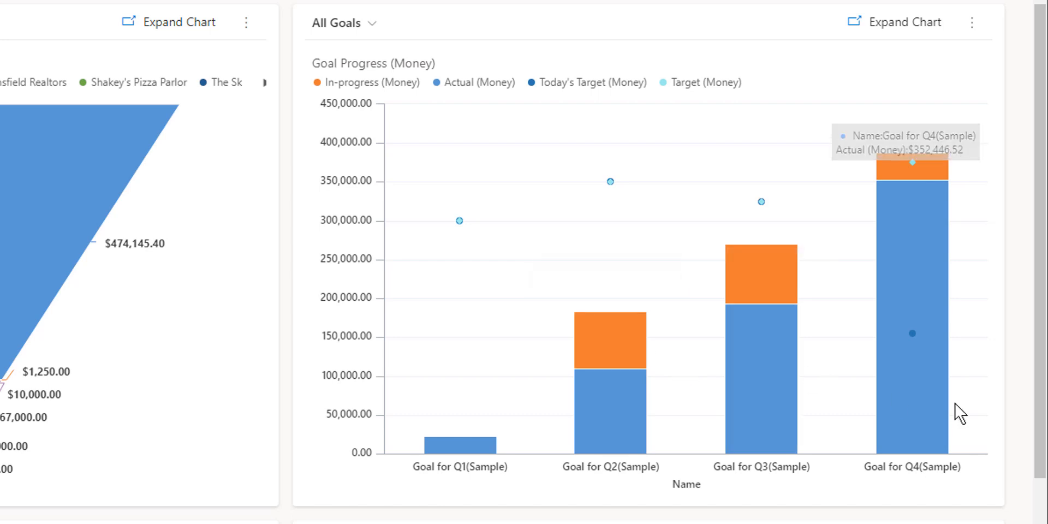
{"action": "mouse_move", "coordinate": [765, 411]}
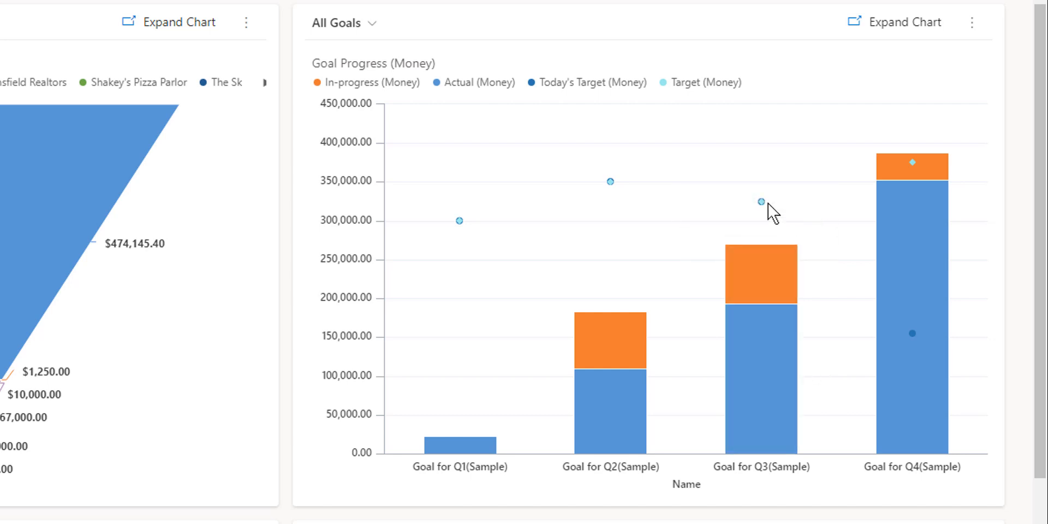
{"action": "mouse_move", "coordinate": [761, 203]}
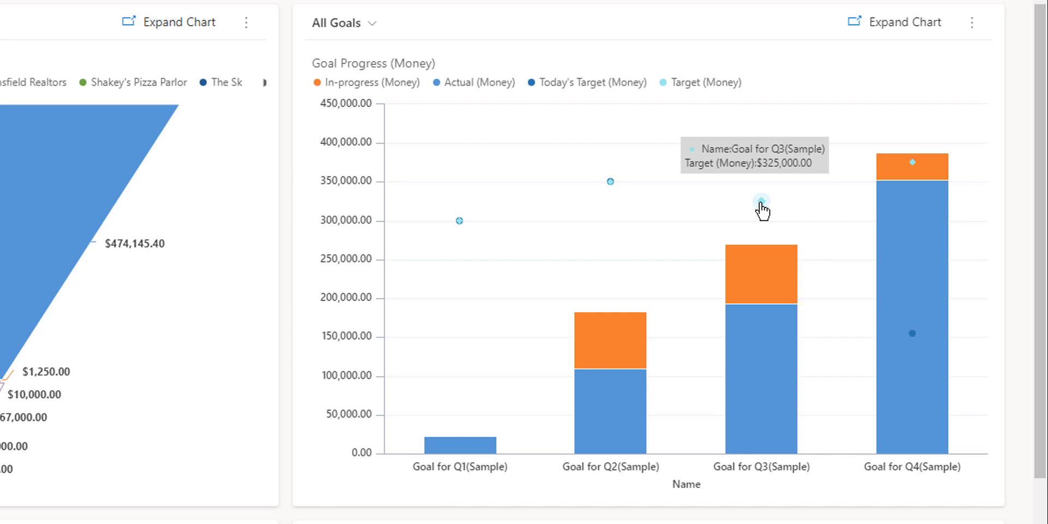
{"action": "mouse_move", "coordinate": [753, 276]}
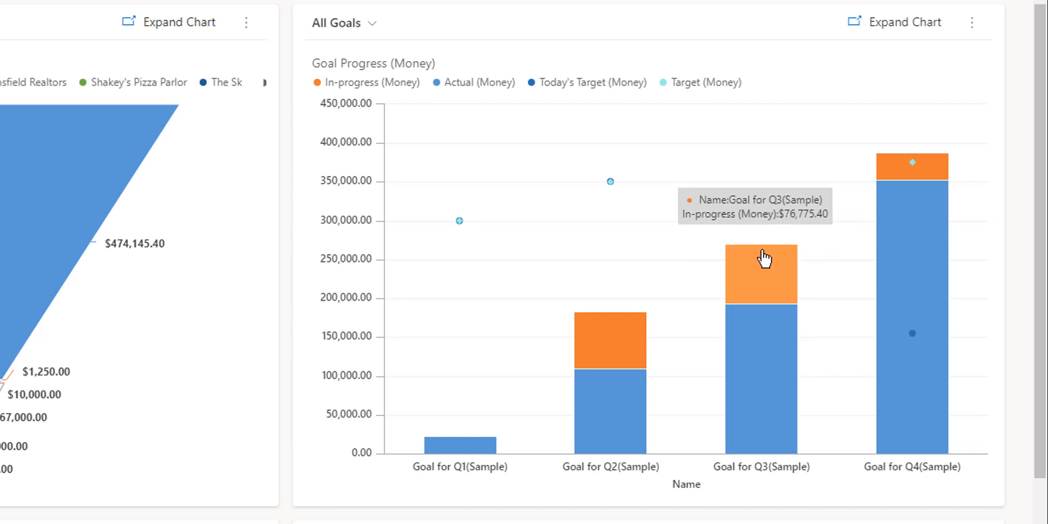
{"action": "mouse_move", "coordinate": [776, 383]}
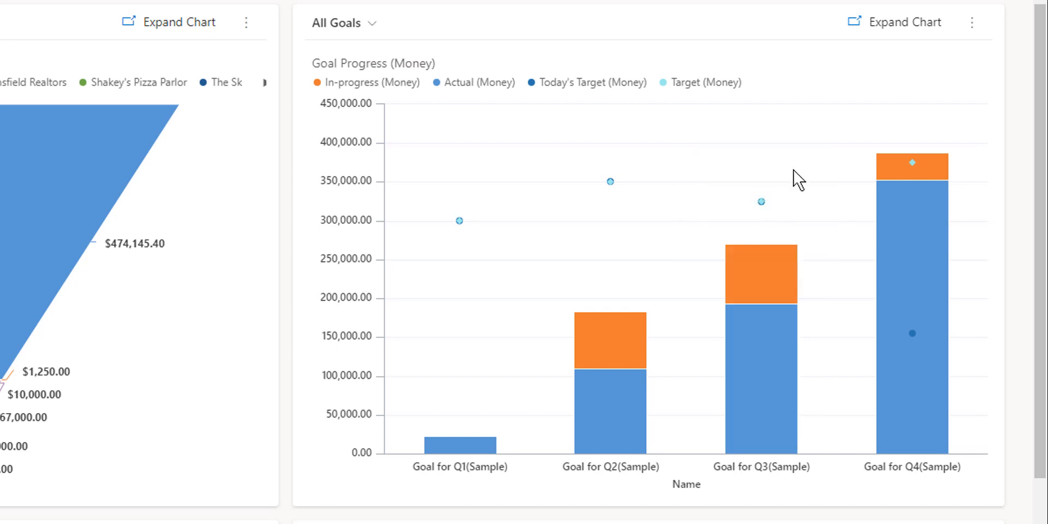
{"action": "mouse_move", "coordinate": [913, 171]}
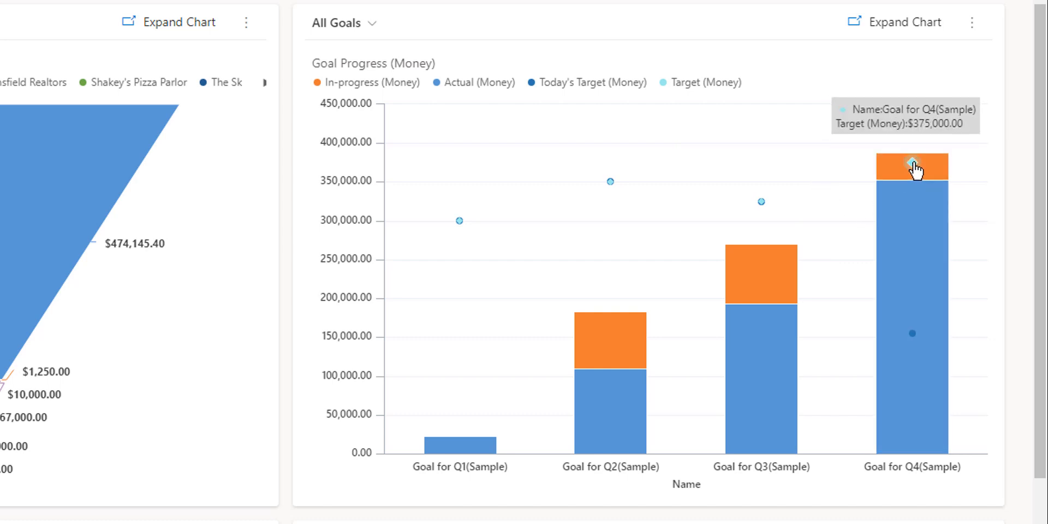
{"action": "mouse_move", "coordinate": [915, 222]}
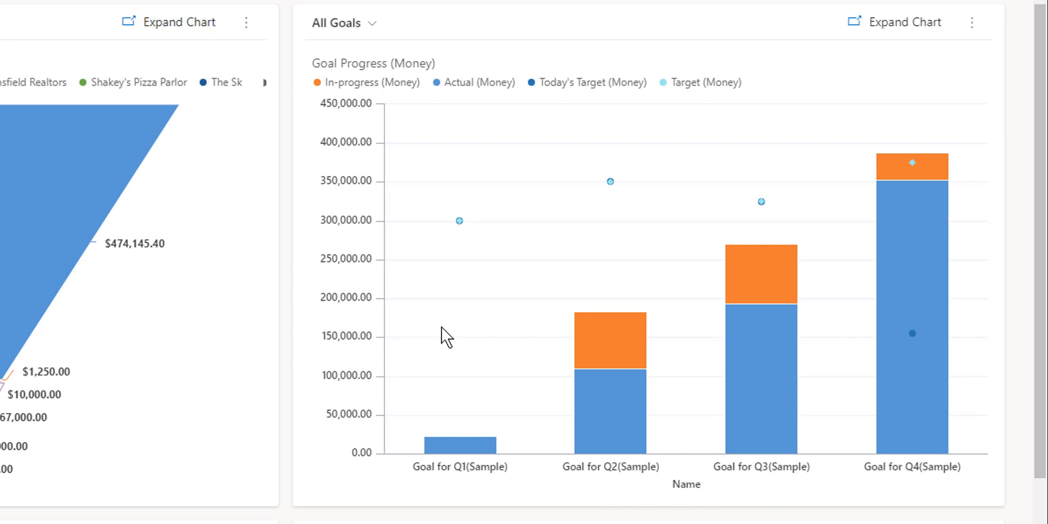
Compare the actual amounts of the Q1 through Q4 goals across the Goal Progress chart's columns
{"action": "mouse_move", "coordinate": [463, 456]}
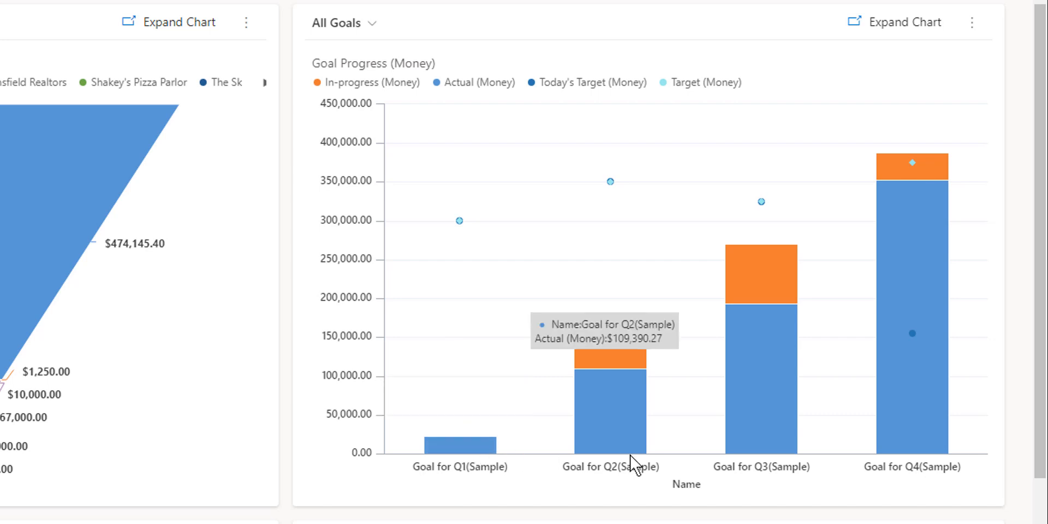
{"action": "mouse_move", "coordinate": [775, 449]}
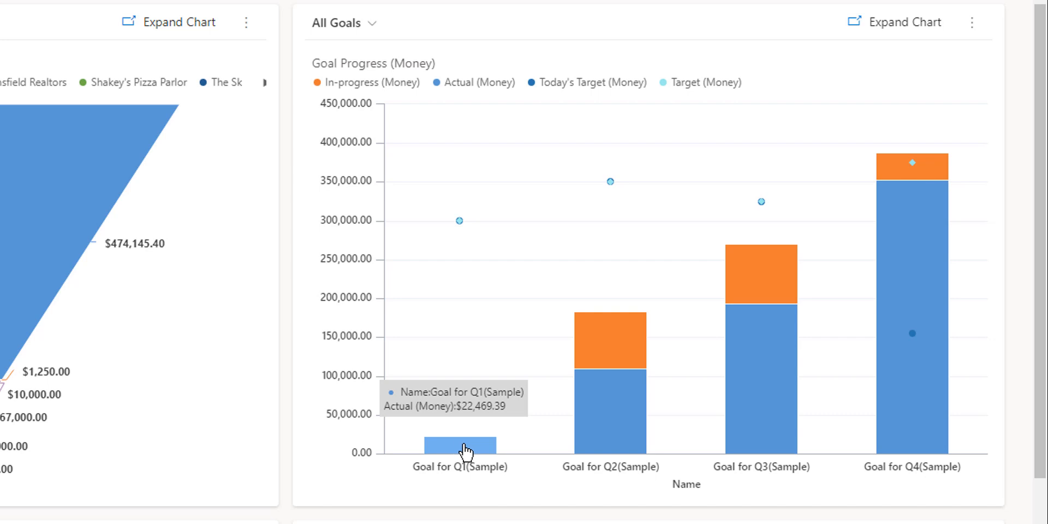
{"action": "mouse_move", "coordinate": [612, 428]}
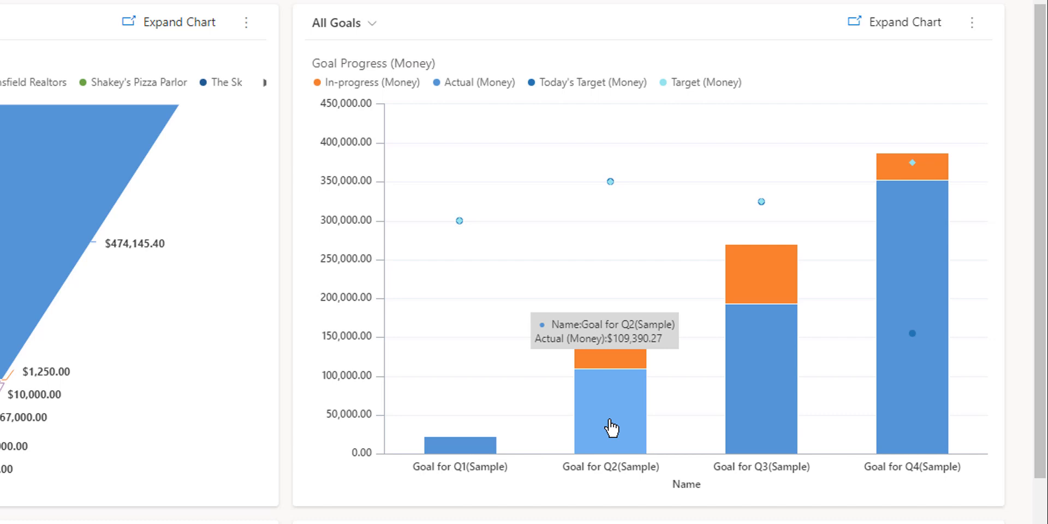
{"action": "mouse_move", "coordinate": [939, 412]}
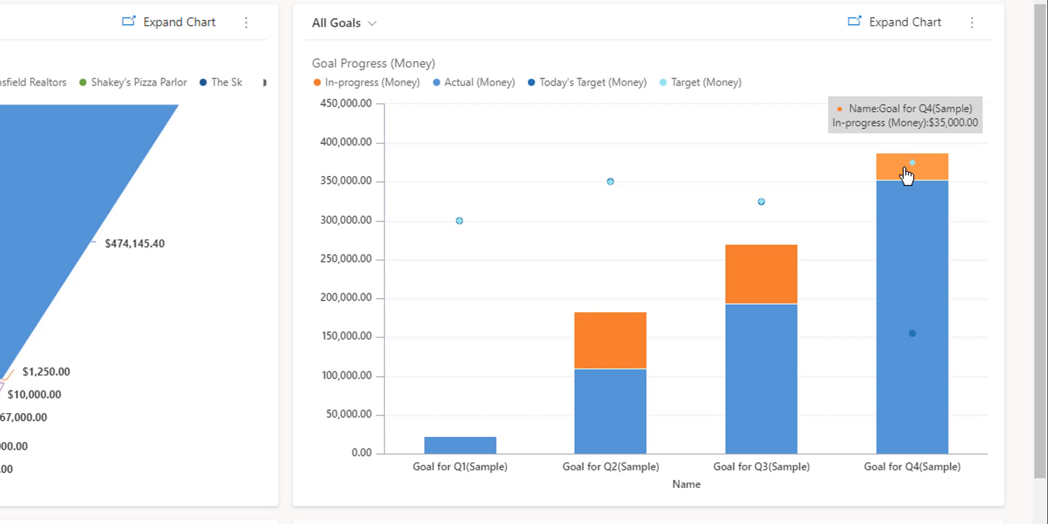
{"action": "mouse_move", "coordinate": [456, 458]}
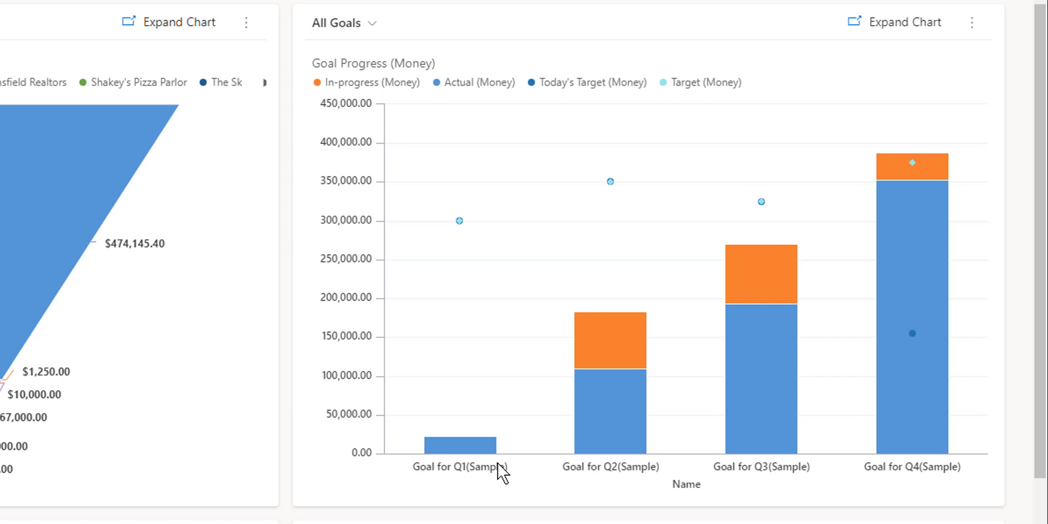
{"action": "mouse_move", "coordinate": [928, 392]}
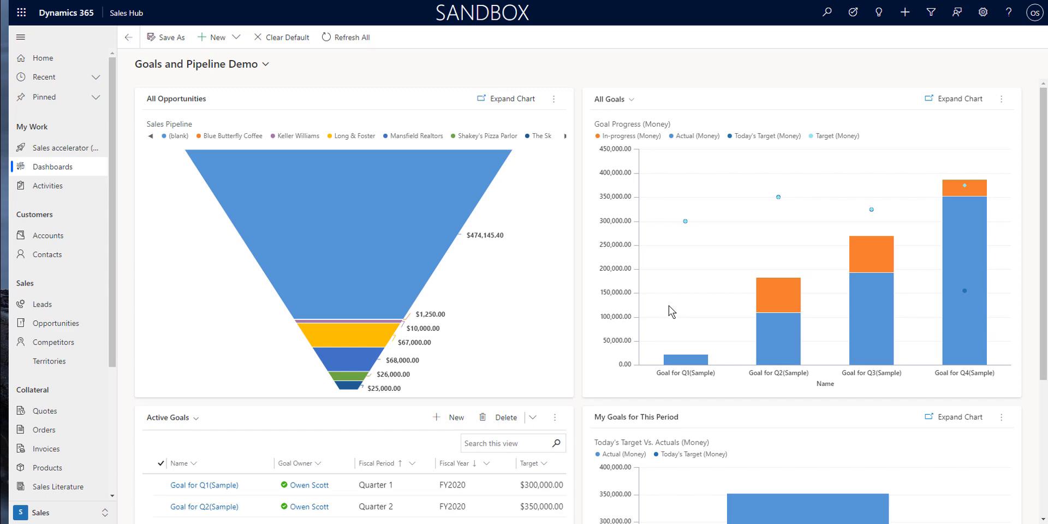
Compare the Active Goals list and My Goals for This Period chart with the sales pipeline and All Goals charts
{"action": "scroll", "coordinate": [671, 312], "scroll_direction": "down", "scroll_amount": 4}
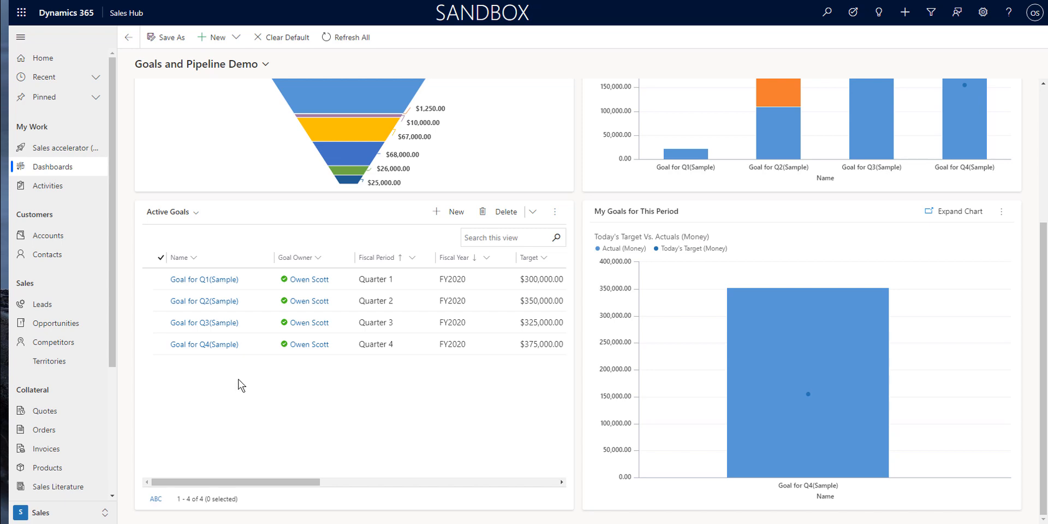
{"action": "scroll", "coordinate": [318, 395], "scroll_direction": "up", "scroll_amount": 4}
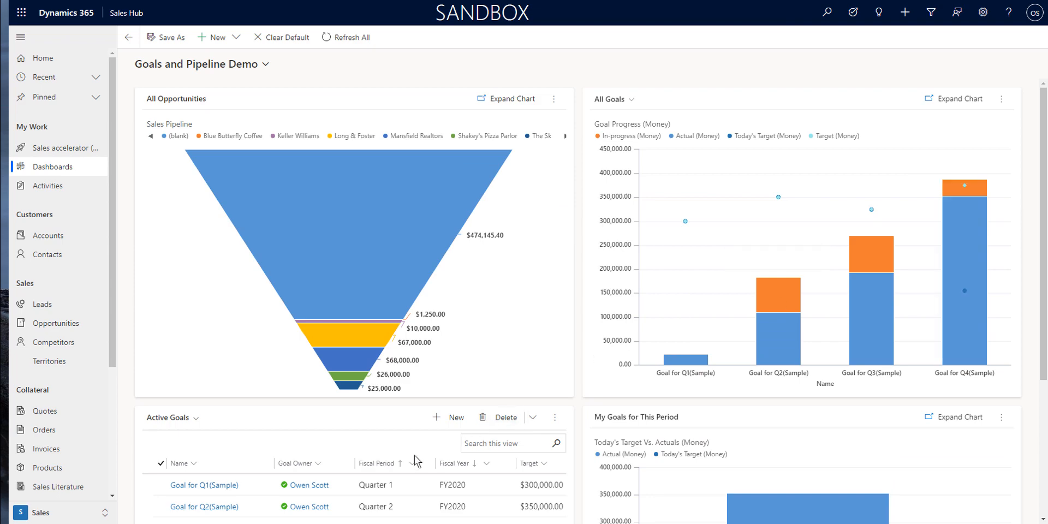
{"action": "scroll", "coordinate": [415, 458], "scroll_direction": "down", "scroll_amount": 4}
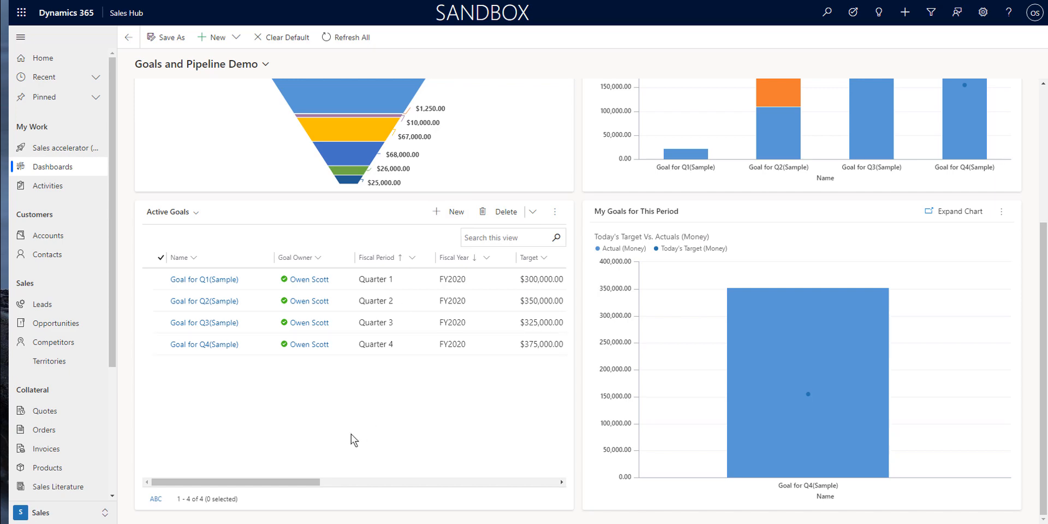
{"action": "scroll", "coordinate": [412, 404], "scroll_direction": "up", "scroll_amount": 4}
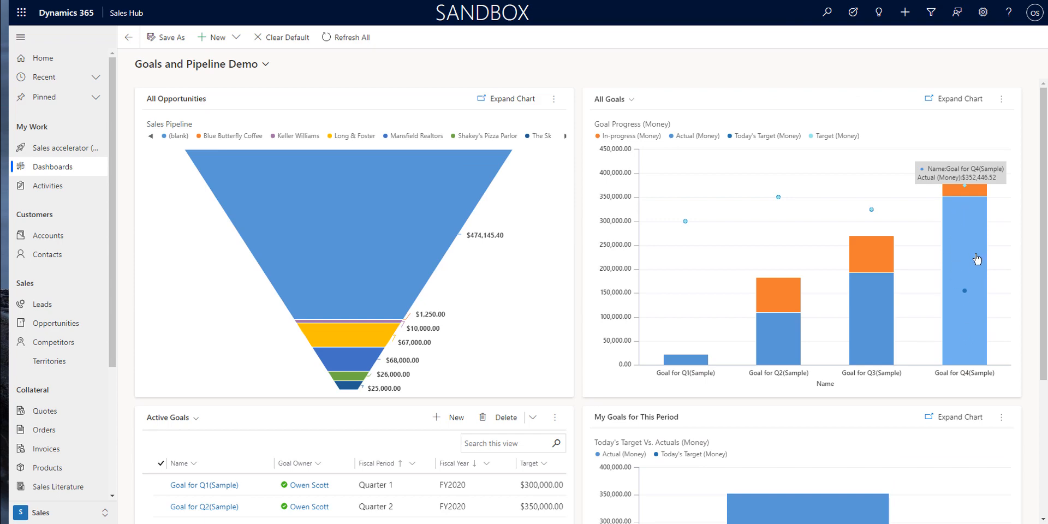
{"action": "mouse_move", "coordinate": [977, 188]}
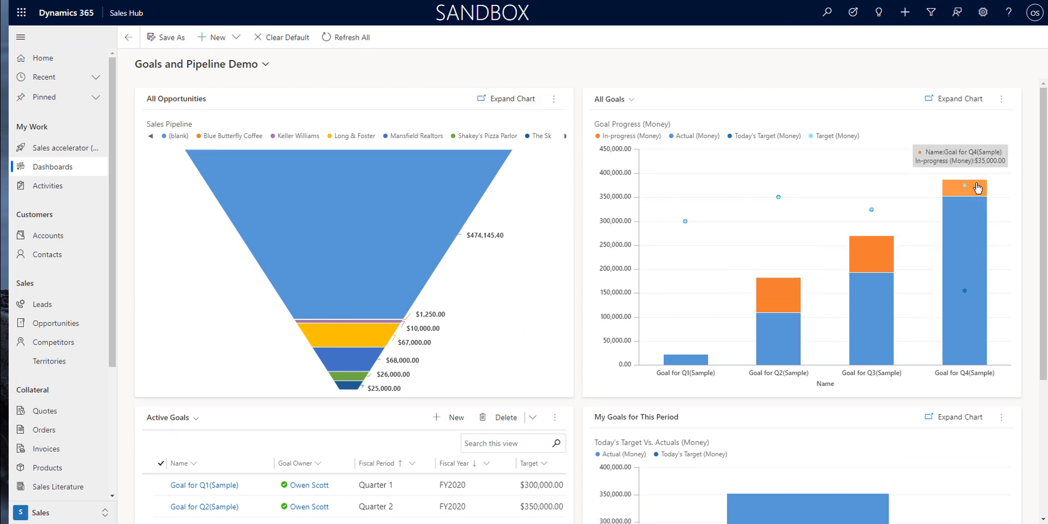
{"action": "scroll", "coordinate": [791, 355], "scroll_direction": "down", "scroll_amount": 4}
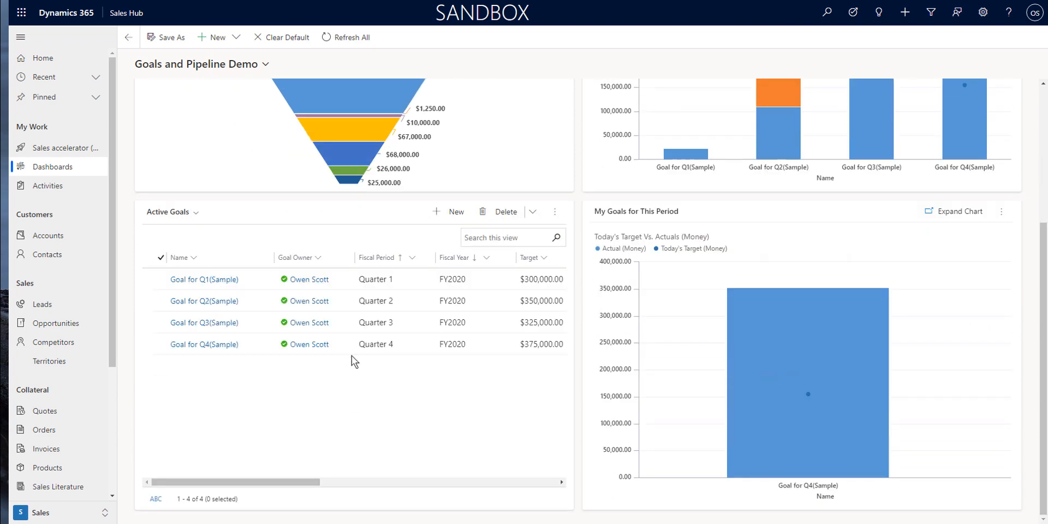
Open the Goal for Q4(Sample) record, check its Revenue goal metric's definition, and return to the goal
{"action": "left_click", "coordinate": [193, 348]}
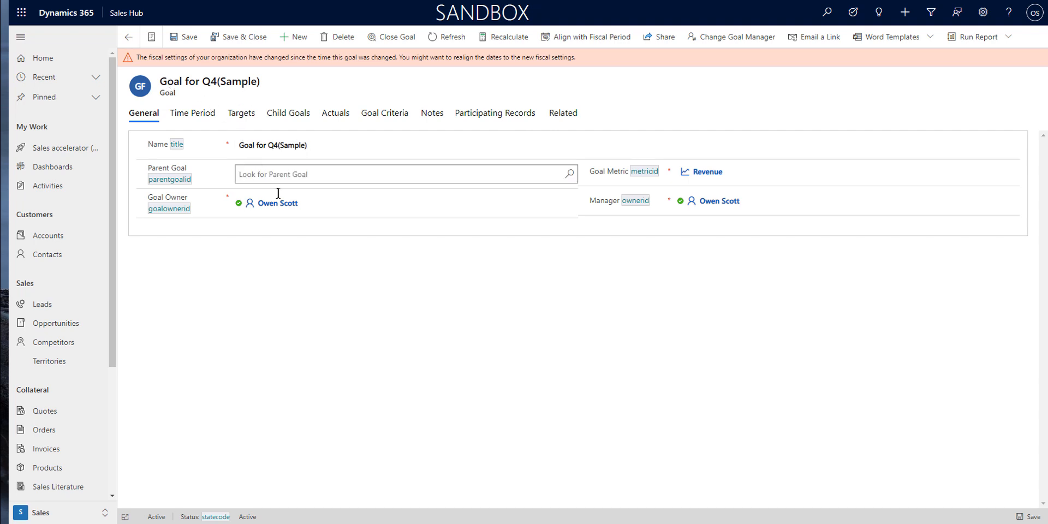
{"action": "left_click", "coordinate": [706, 173]}
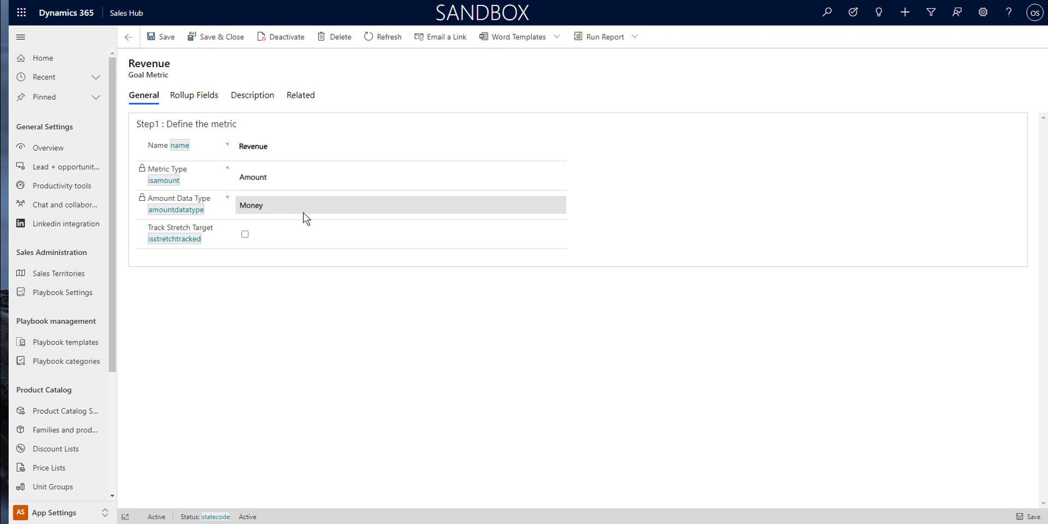
{"action": "left_click", "coordinate": [27, 1]}
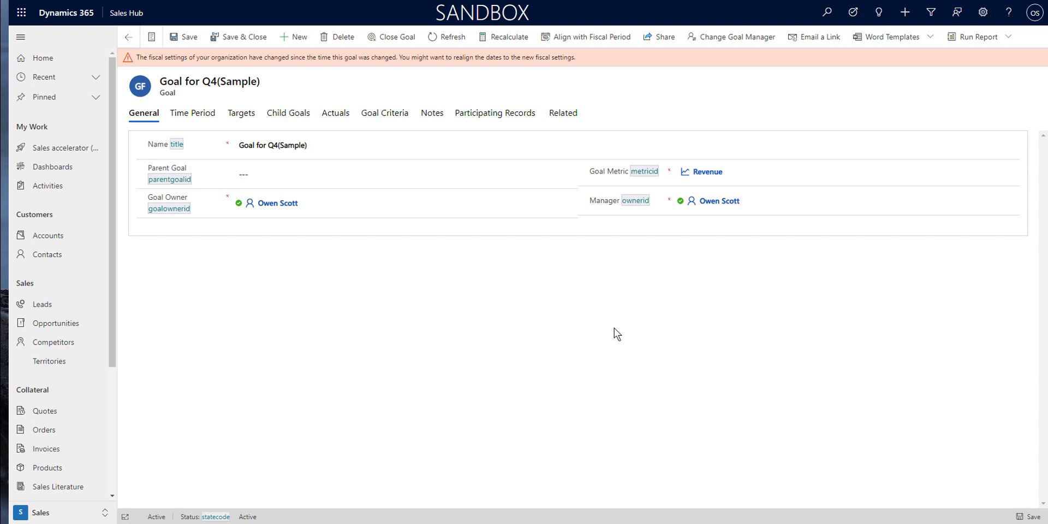
Review the Q4 goal's time period, switching its period type to Custom Period and back to Fiscal Period, and view the fiscal year choices
{"action": "left_click", "coordinate": [198, 112]}
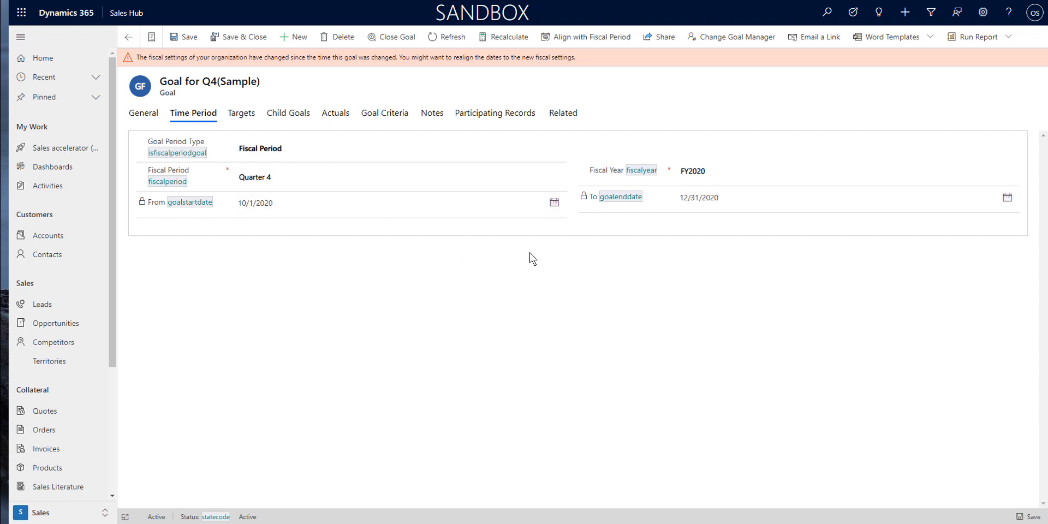
{"action": "left_click", "coordinate": [318, 150]}
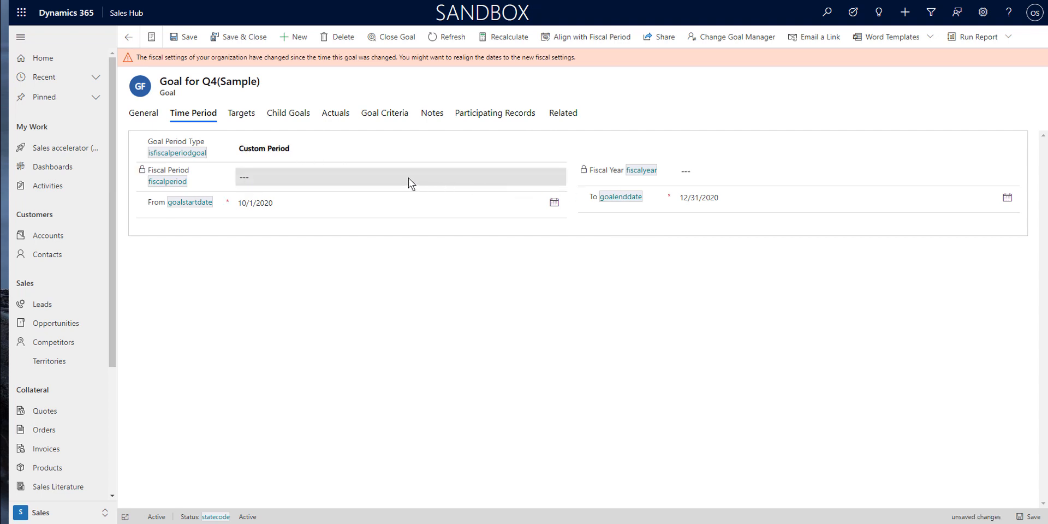
{"action": "left_click", "coordinate": [301, 146]}
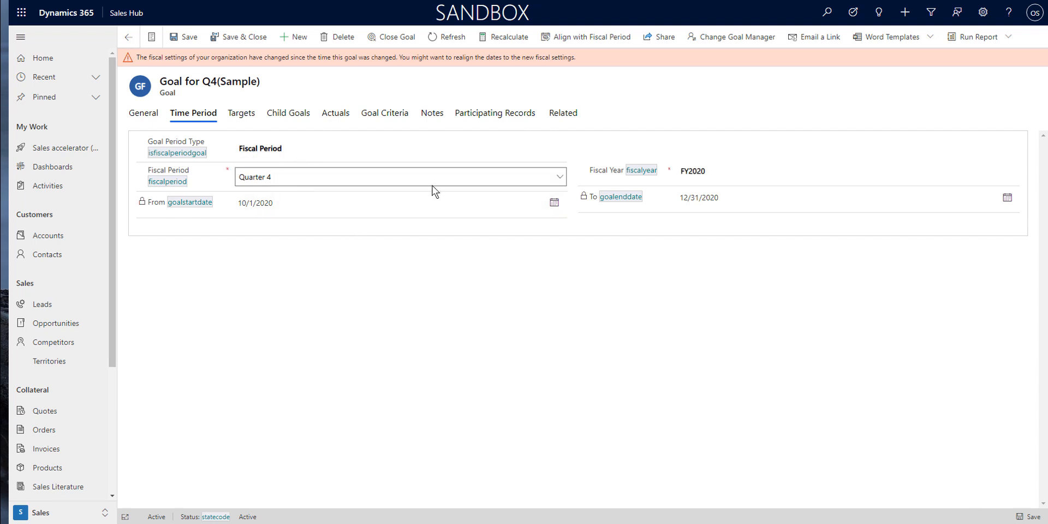
{"action": "left_click", "coordinate": [720, 176]}
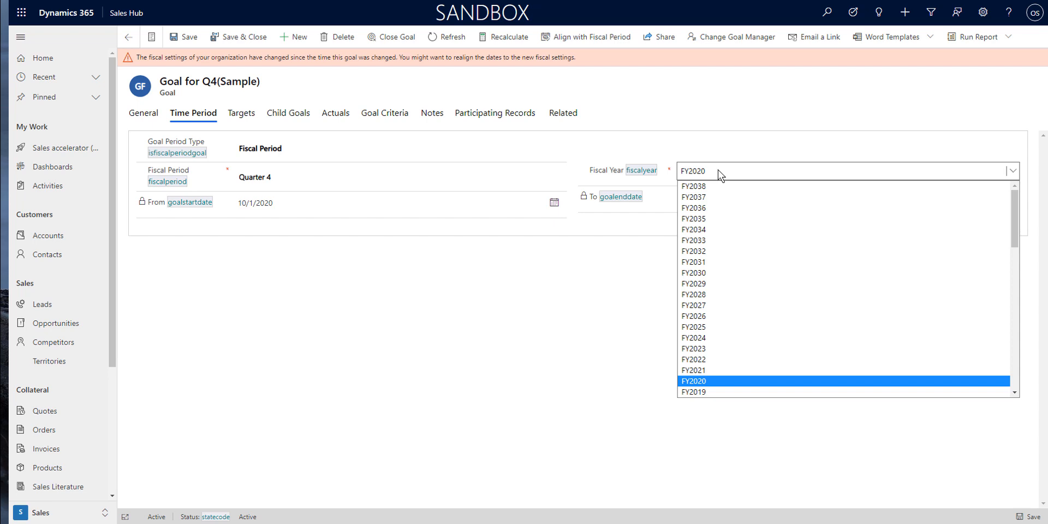
{"action": "left_click", "coordinate": [621, 151]}
Review the Q4 goal's money target without changing it, and show its list of child goals
{"action": "left_click", "coordinate": [245, 114]}
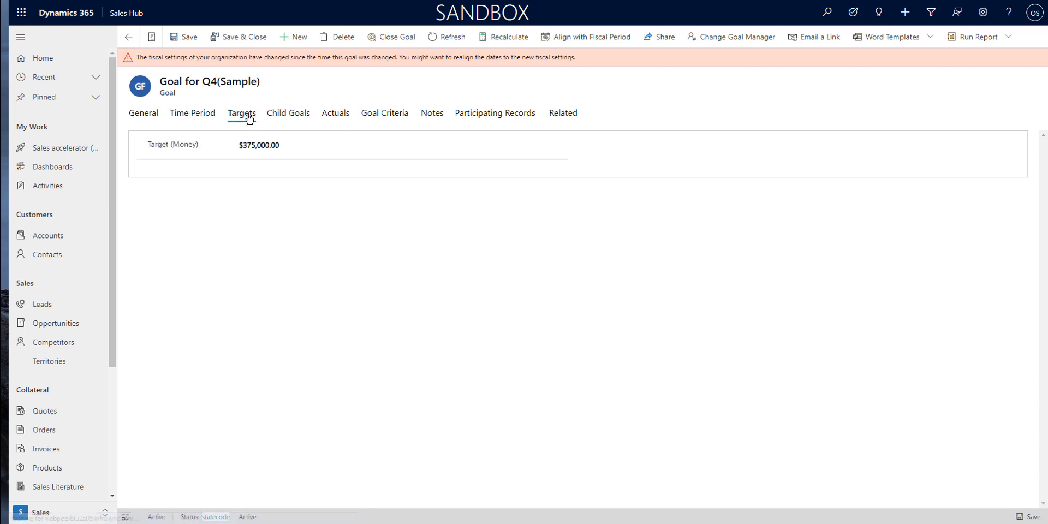
{"action": "left_click", "coordinate": [264, 148]}
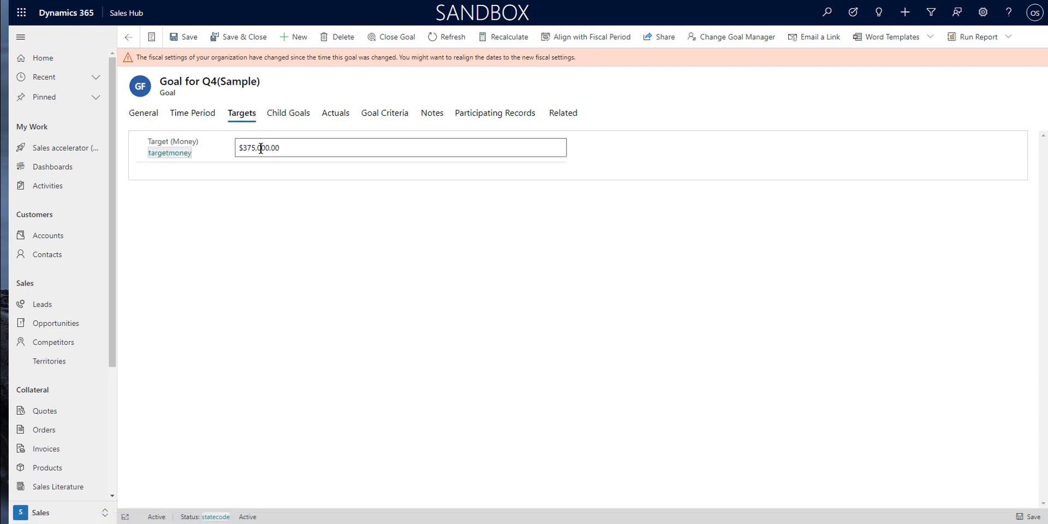
{"action": "left_click", "coordinate": [289, 147]}
{"action": "key", "text": "ctrl+a"}
{"action": "left_click", "coordinate": [218, 239]}
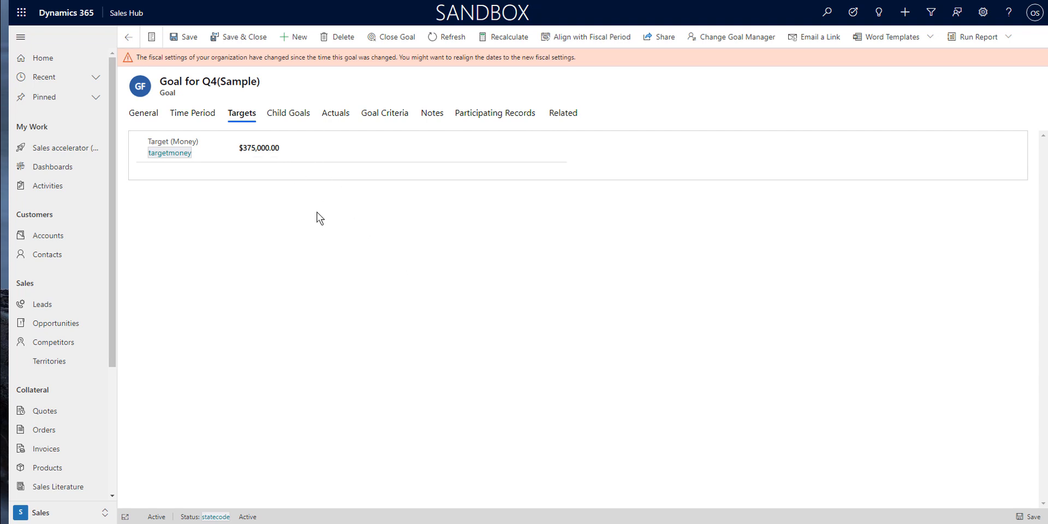
{"action": "left_click", "coordinate": [298, 115]}
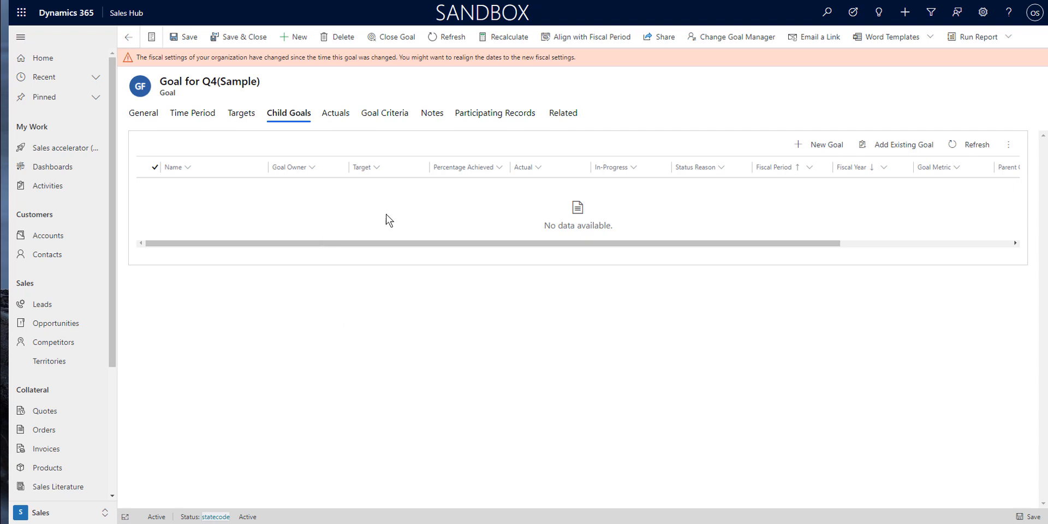
Review the Q4 goal's actual and in-progress amounts, its general details, and its criteria including the Actual (Money) rollup query
{"action": "left_click", "coordinate": [344, 122]}
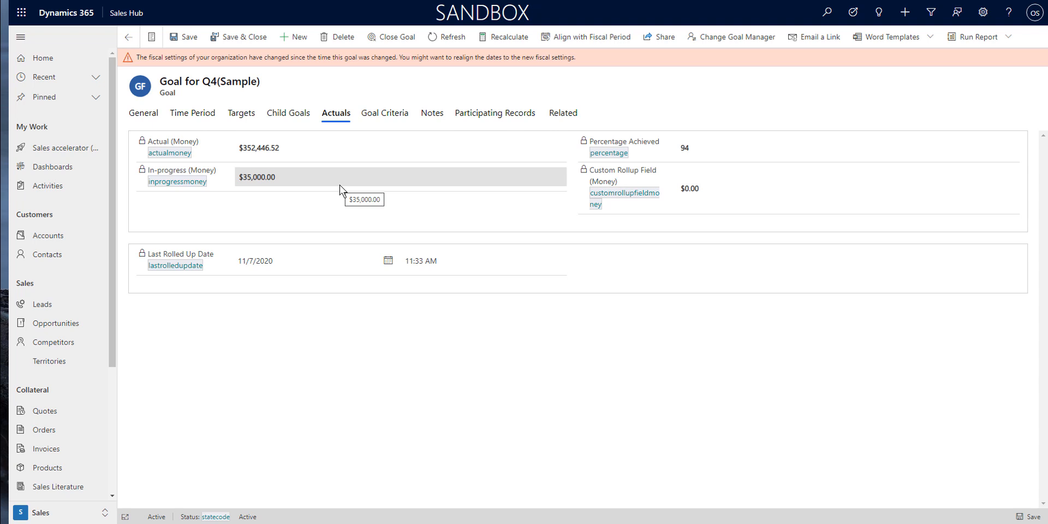
{"action": "left_click", "coordinate": [386, 115]}
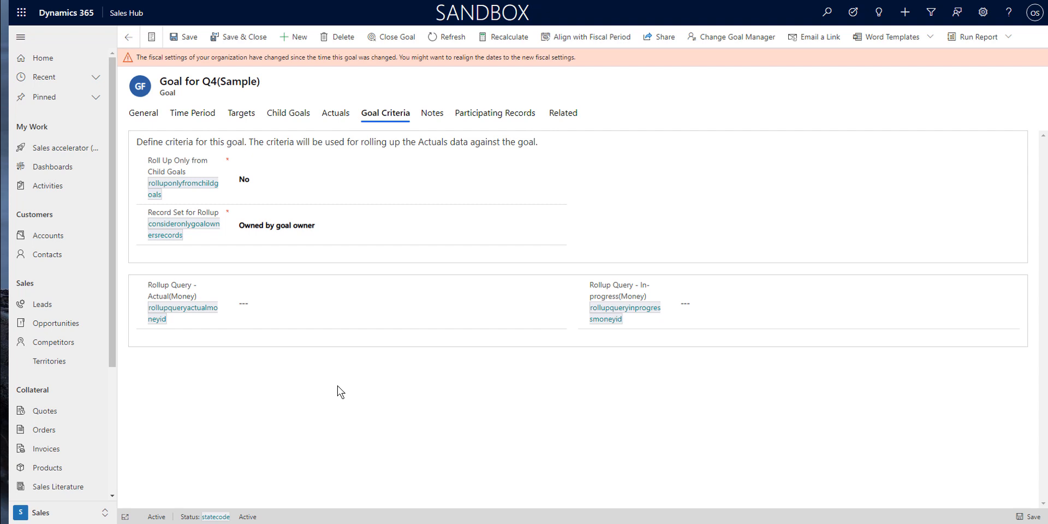
{"action": "left_click", "coordinate": [152, 116]}
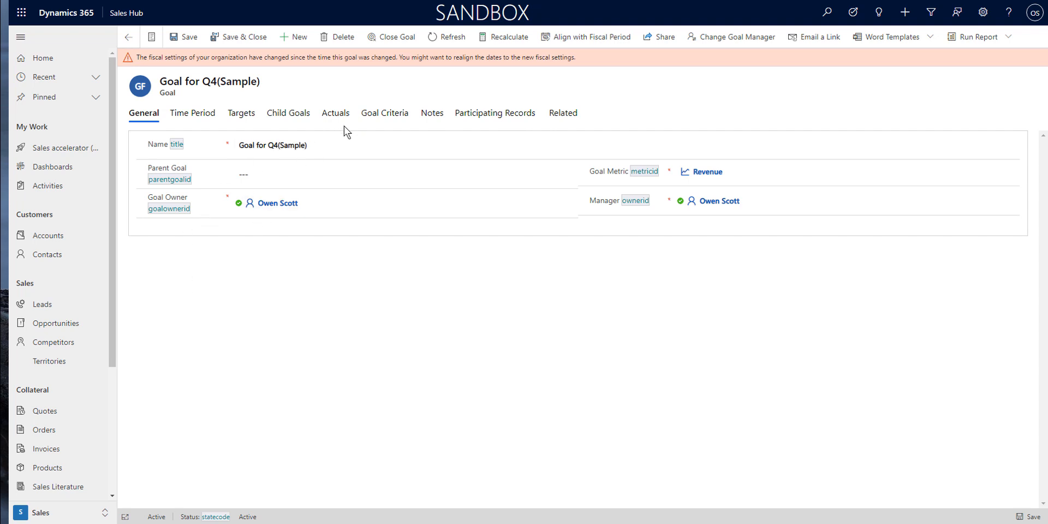
{"action": "left_click", "coordinate": [394, 116]}
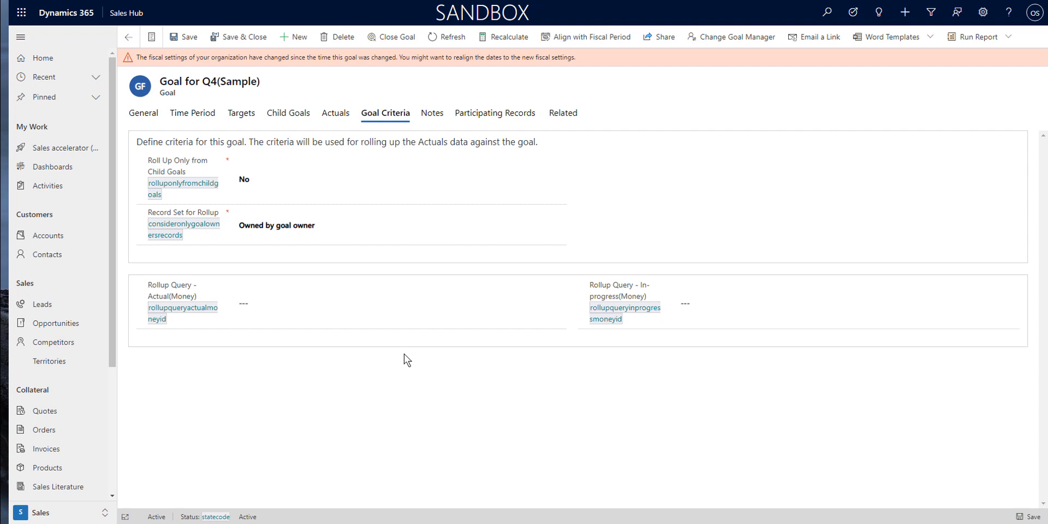
{"action": "left_click", "coordinate": [284, 308]}
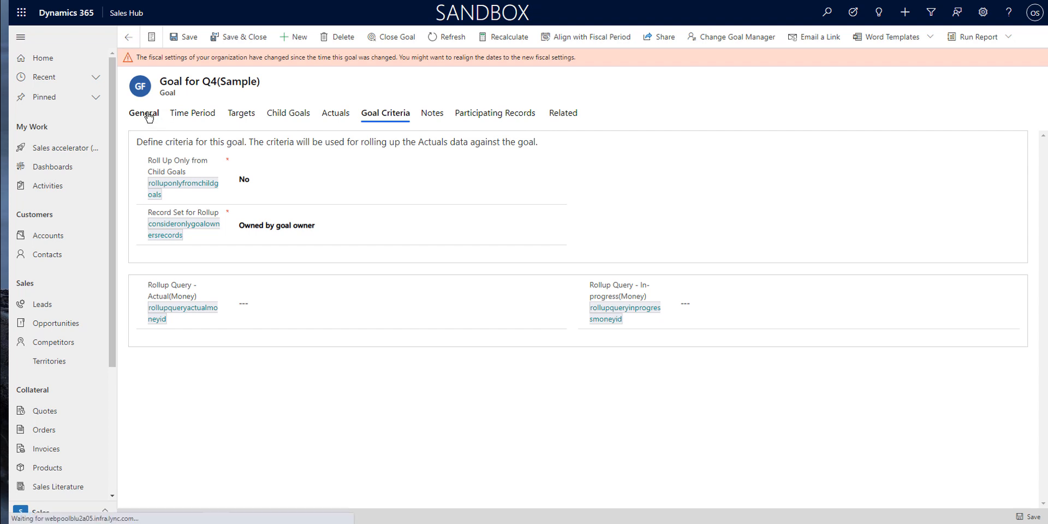
Open the Q4 goal's Revenue goal metric and review its definition and rollup fields
{"action": "left_click", "coordinate": [148, 116]}
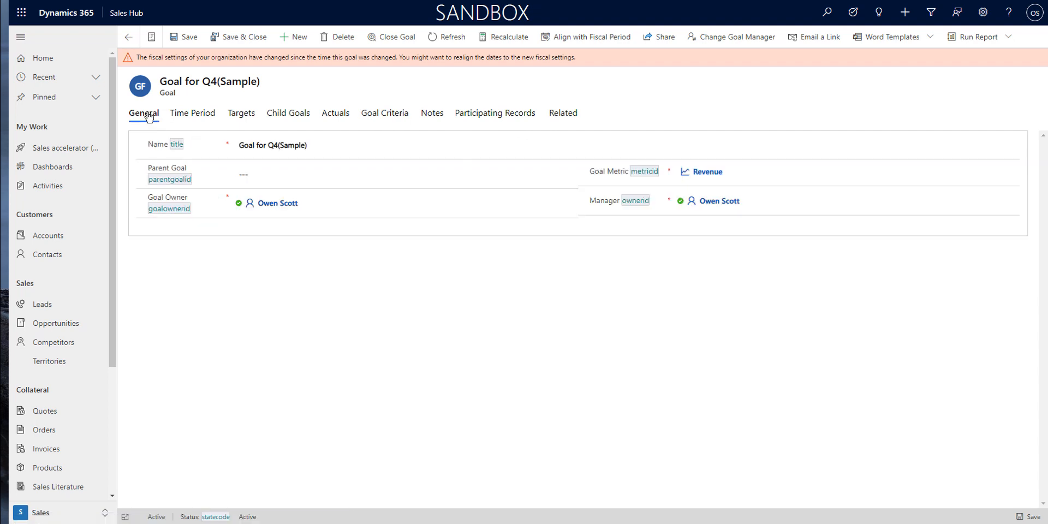
{"action": "left_click", "coordinate": [706, 173]}
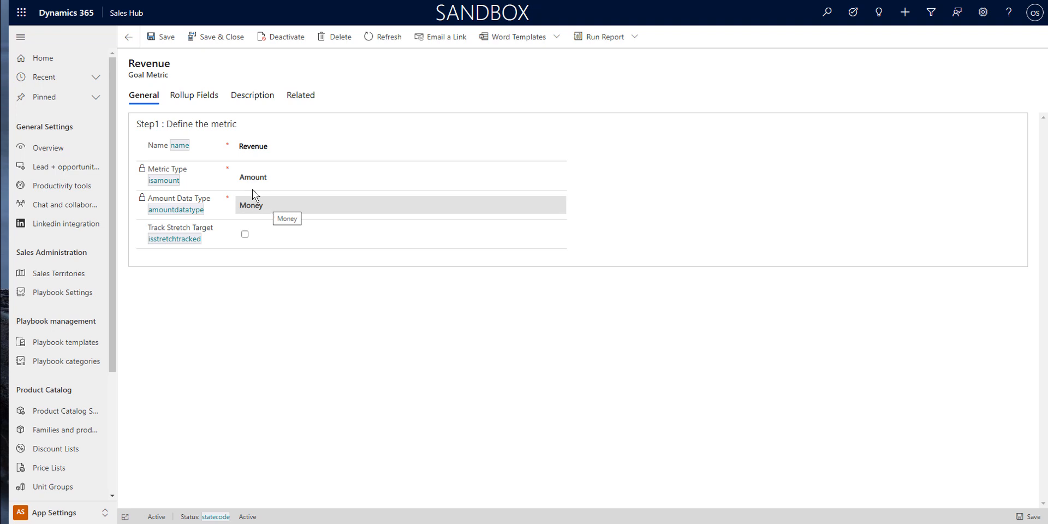
{"action": "left_click", "coordinate": [193, 97]}
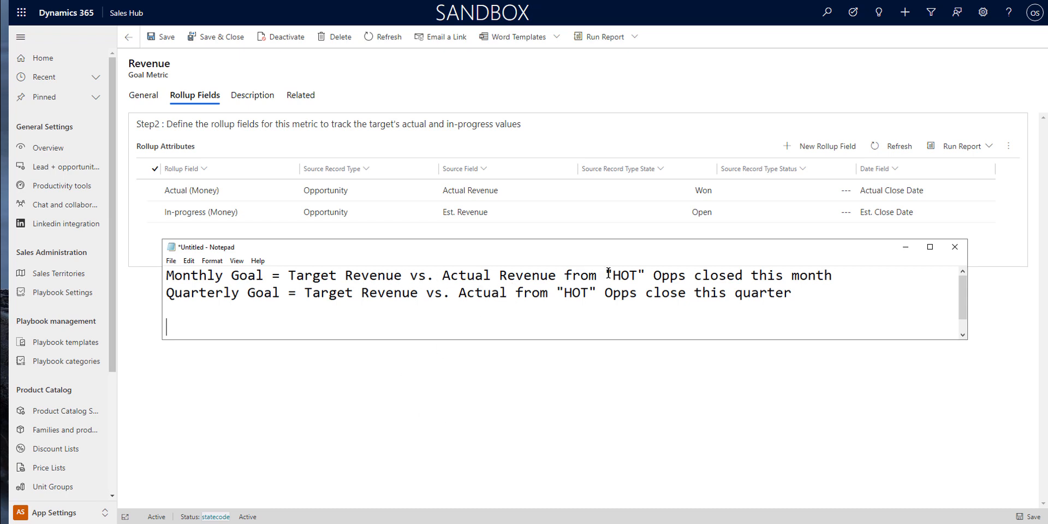
Highlight the "HOT" condition of the Monthly Goal line in the Notepad notes, and return to the Q4 goal record
{"action": "left_click_drag", "start_coordinate": [606, 274], "coordinate": [648, 274]}
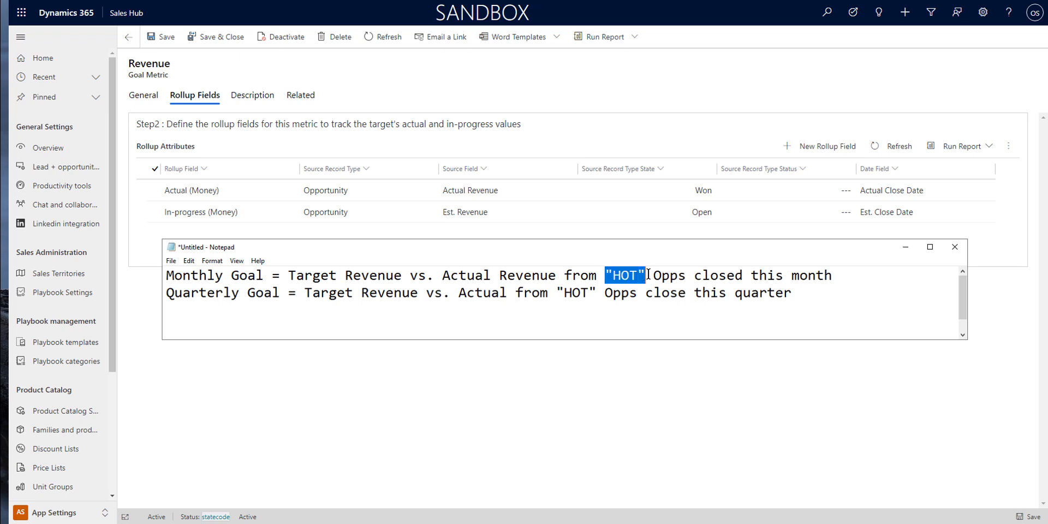
{"action": "left_click", "coordinate": [580, 274]}
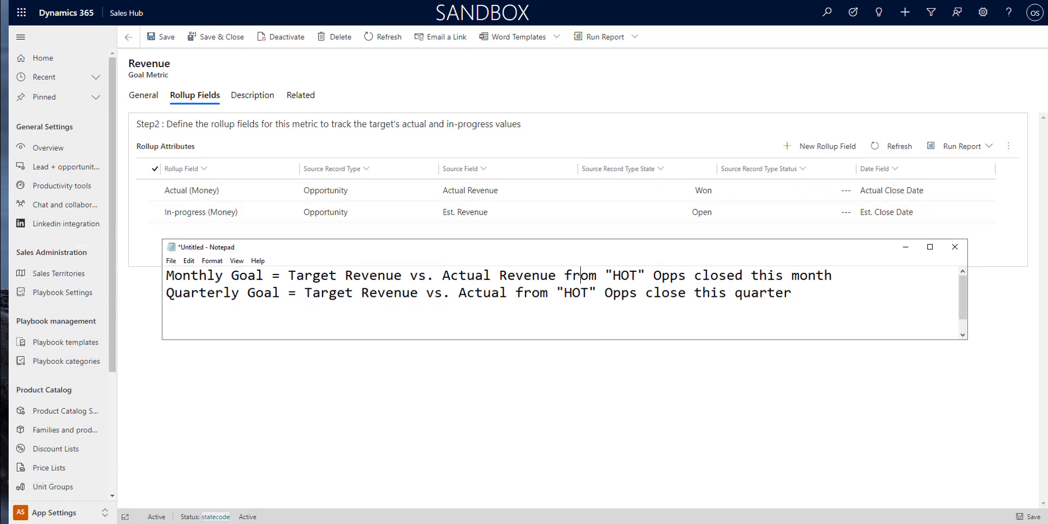
{"action": "key", "text": "alt+Tab"}
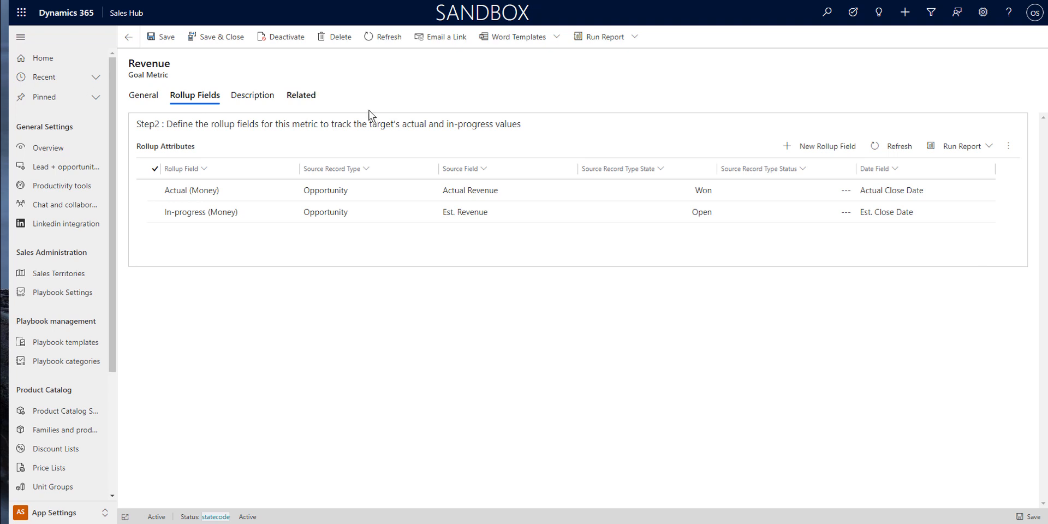
{"action": "left_click", "coordinate": [129, 40]}
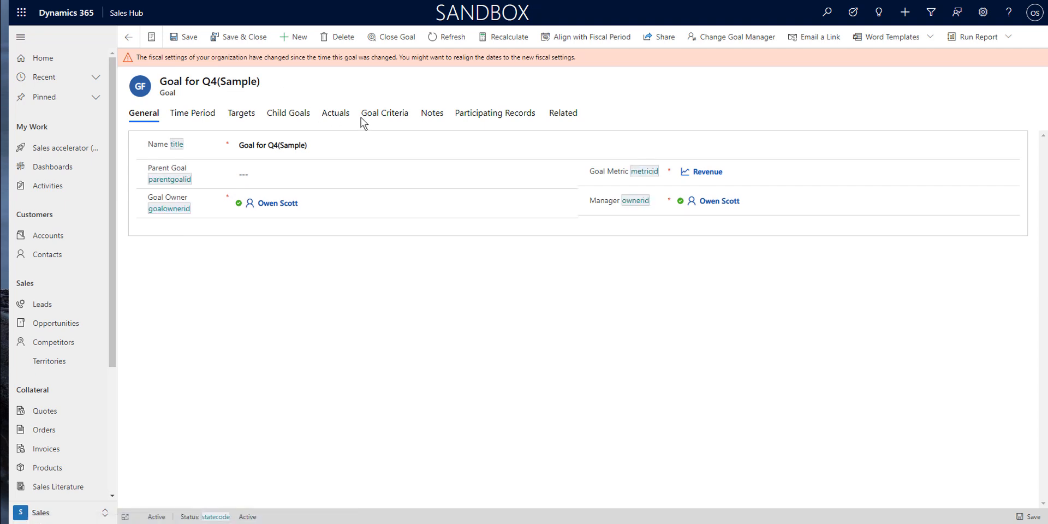
In the Q4 goal's criteria, toggle Record Set for Rollup between All and Owned by goal owner, and view the Actual (Money) rollup query lookup
{"action": "left_click", "coordinate": [381, 114]}
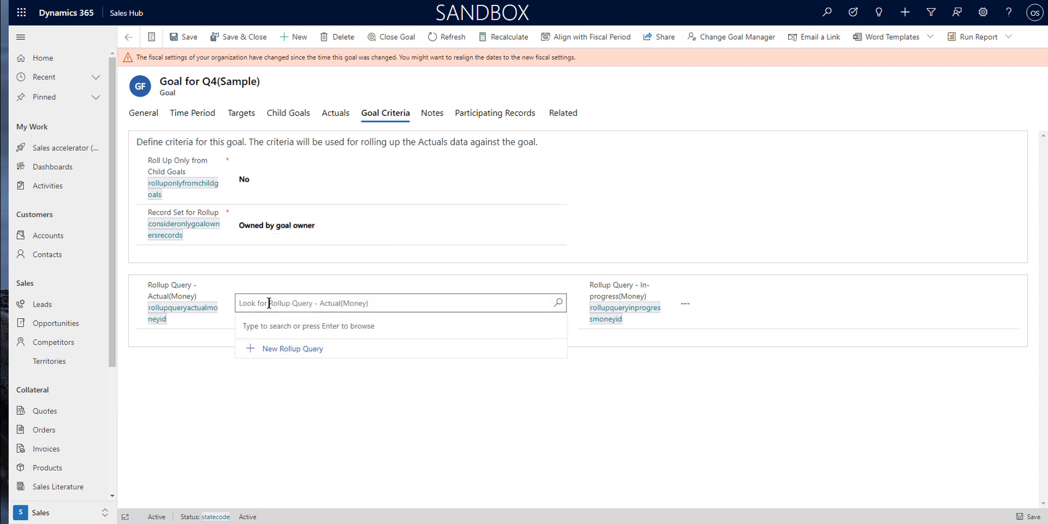
{"action": "left_click", "coordinate": [294, 222]}
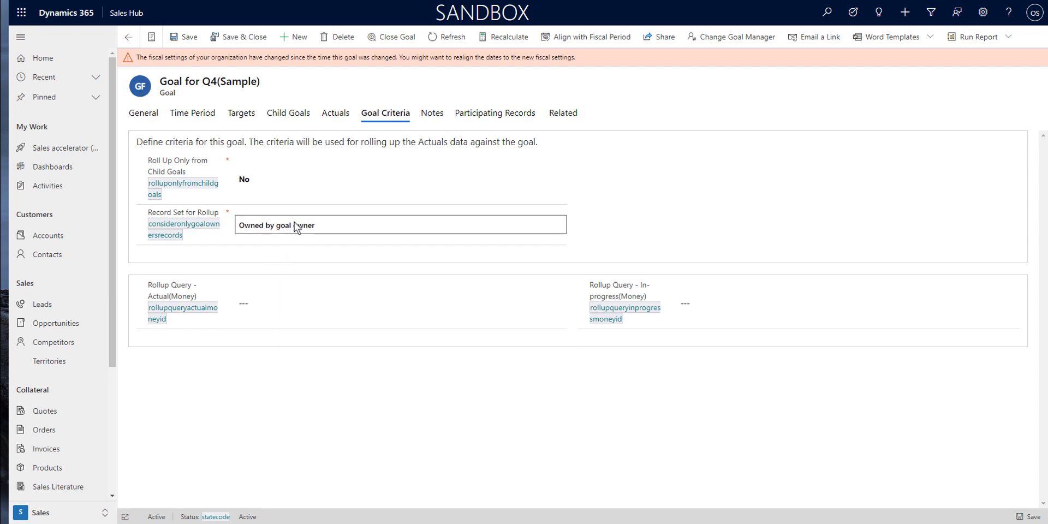
{"action": "left_click", "coordinate": [247, 226]}
{"action": "left_click", "coordinate": [247, 225]}
{"action": "left_click", "coordinate": [247, 225]}
{"action": "left_click", "coordinate": [246, 226]}
{"action": "left_click", "coordinate": [246, 226]}
{"action": "left_click", "coordinate": [259, 230]}
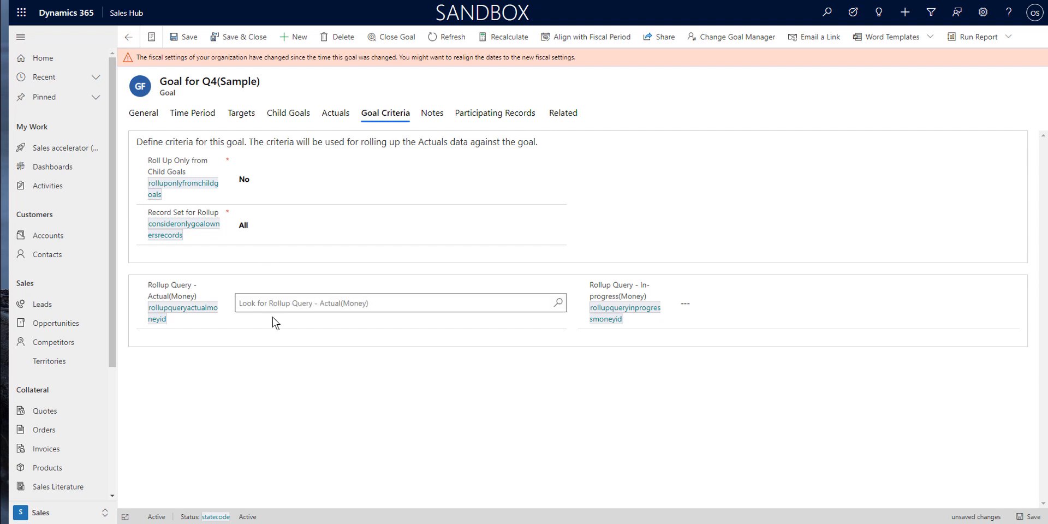
{"action": "left_click", "coordinate": [260, 305]}
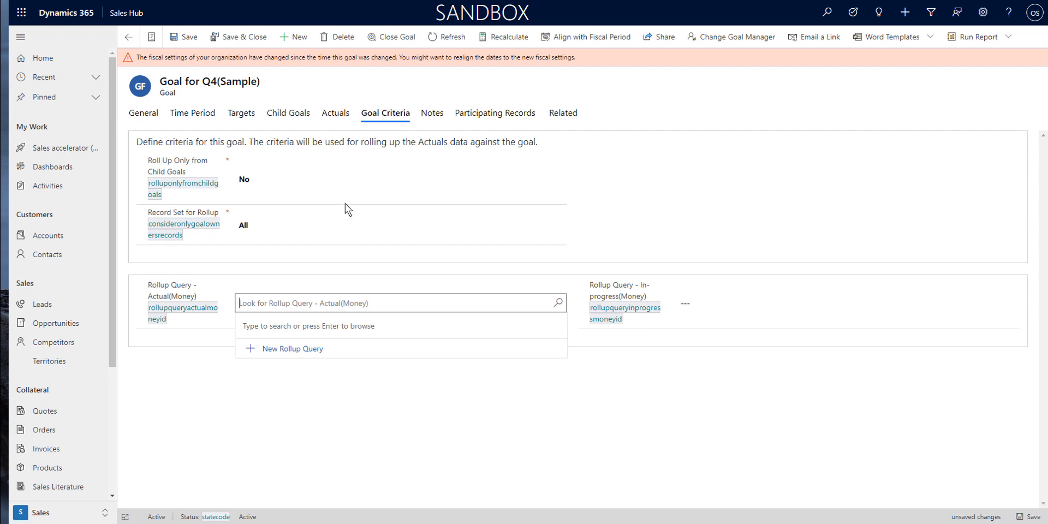
{"action": "left_click", "coordinate": [306, 226]}
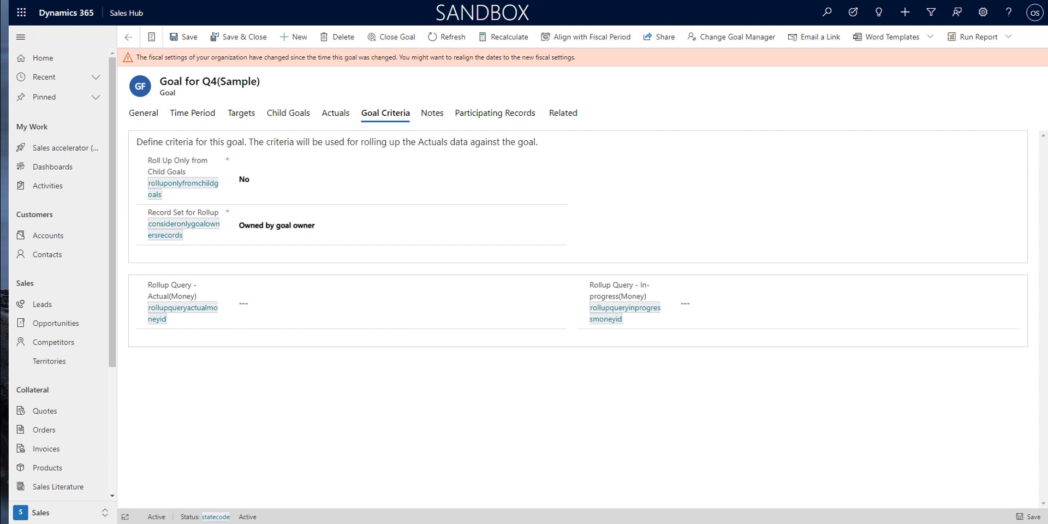
Bring up the Notepad notes, highlight the Quarterly Goal definition, and return to the Q4 goal in Dynamics 365
{"action": "left_click_drag", "start_coordinate": [0, 81], "coordinate": [356, 149]}
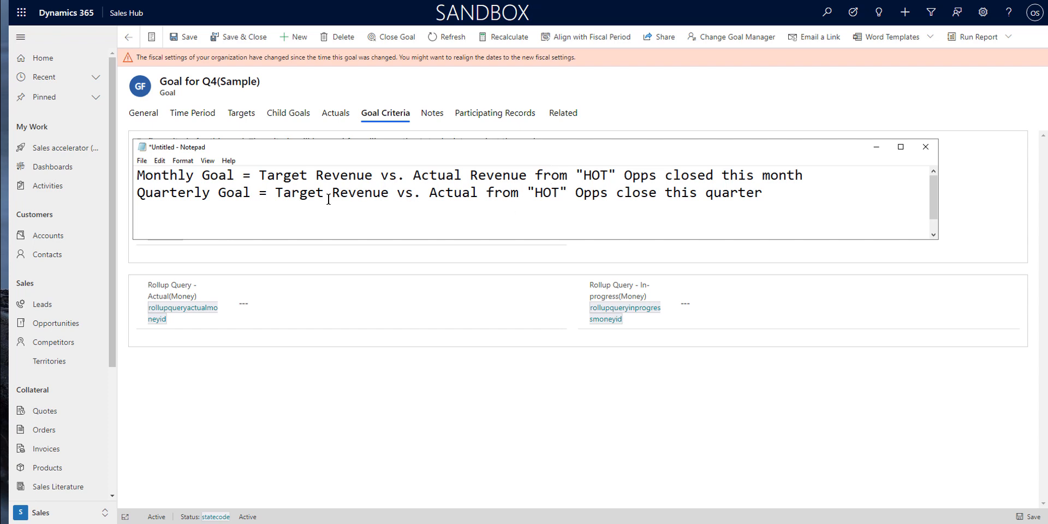
{"action": "left_click_drag", "start_coordinate": [142, 194], "coordinate": [774, 194]}
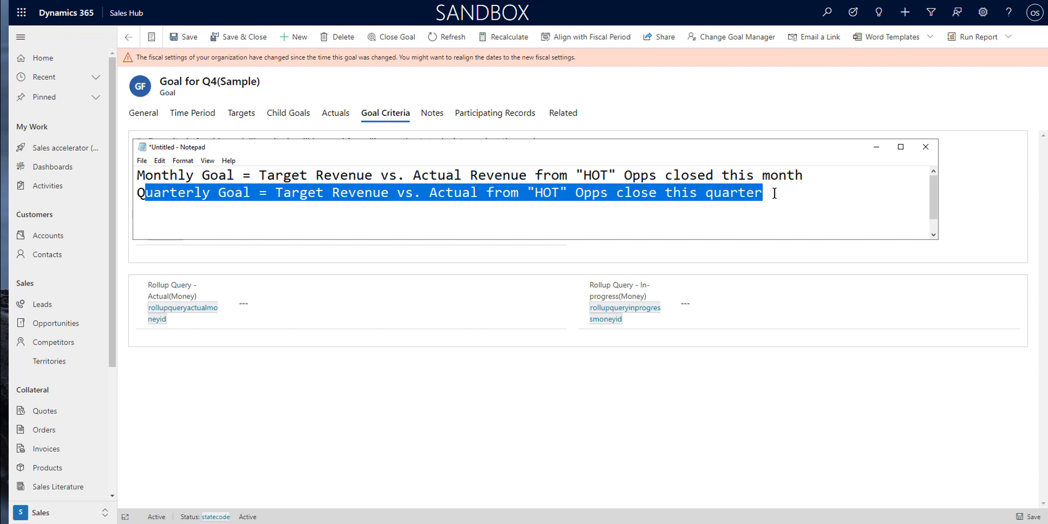
{"action": "left_click", "coordinate": [139, 191]}
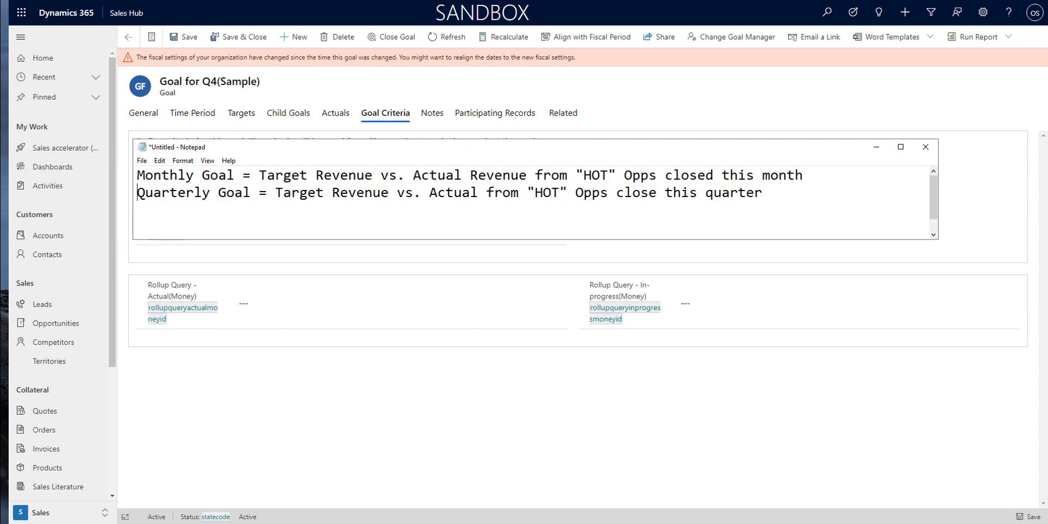
{"action": "key", "text": "alt+Tab"}
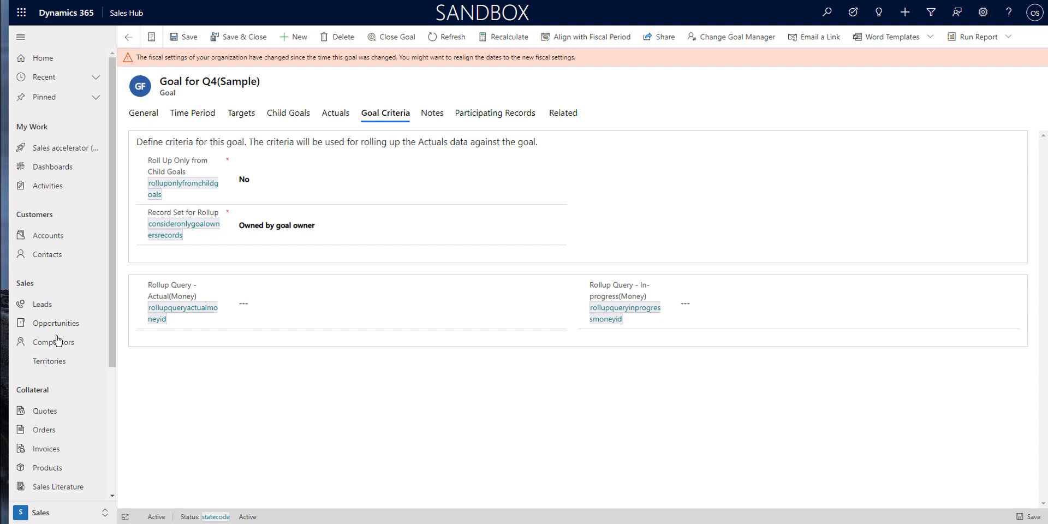
Open the Goals list and switch it to the Active Goals view
{"action": "scroll", "coordinate": [64, 464], "scroll_direction": "down", "scroll_amount": 3}
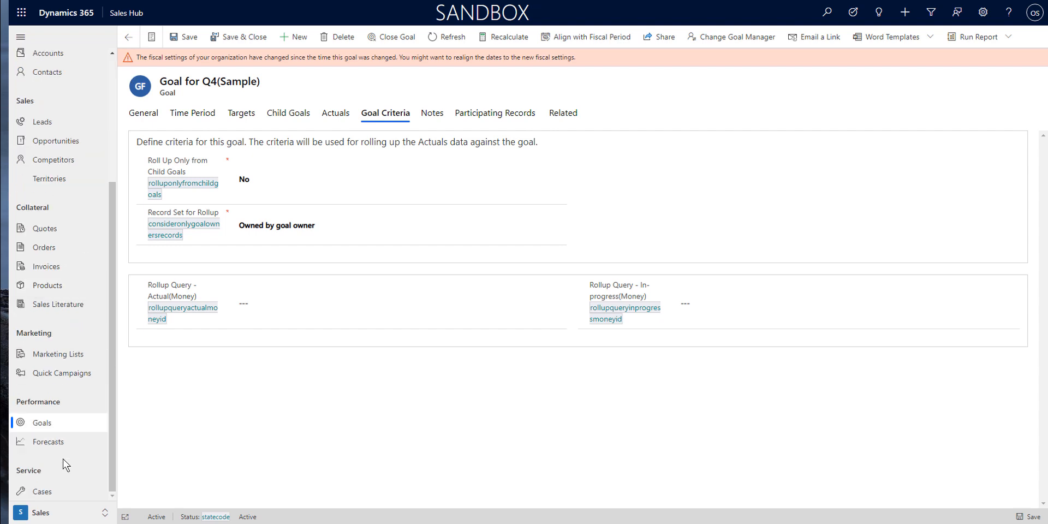
{"action": "left_click", "coordinate": [41, 422]}
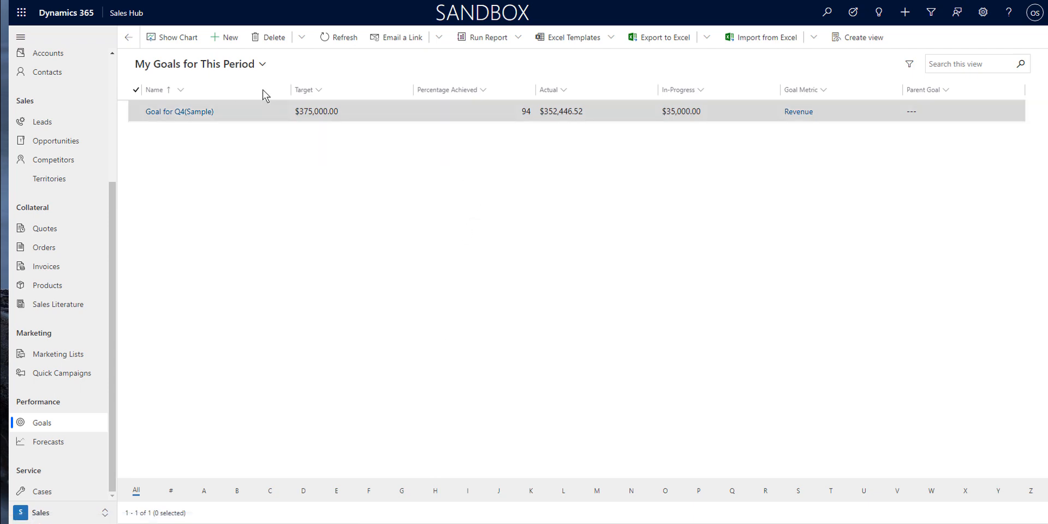
{"action": "left_click", "coordinate": [263, 65]}
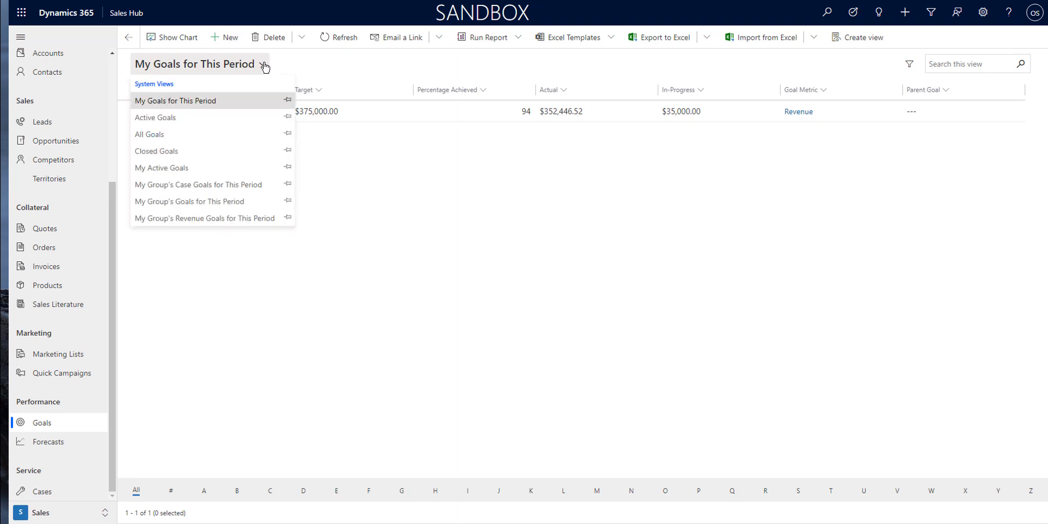
{"action": "left_click", "coordinate": [167, 118]}
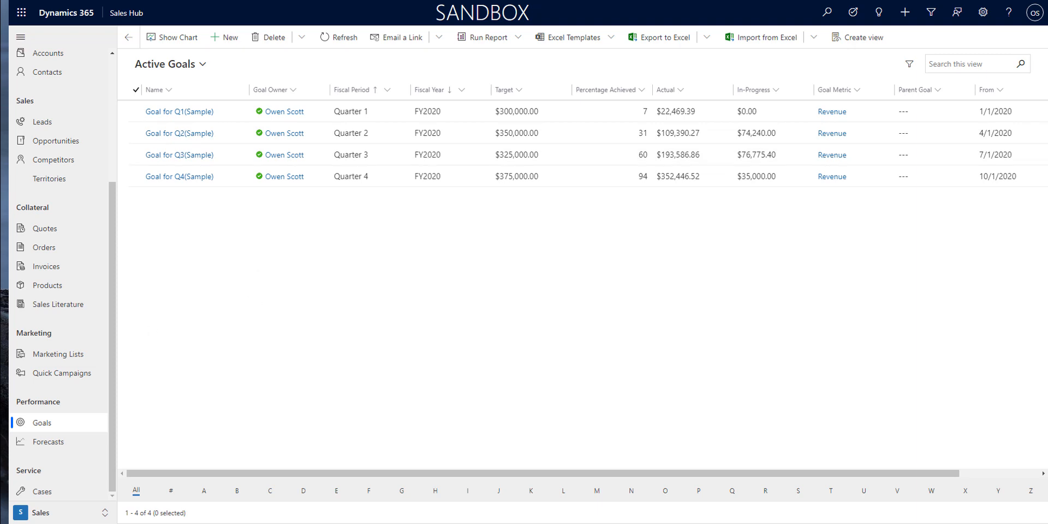
In the Notepad notes, highlight the target and actual revenue wording of the Monthly Goal line, and return to the Active Goals list
{"action": "left_click_drag", "start_coordinate": [1, 76], "coordinate": [525, 129]}
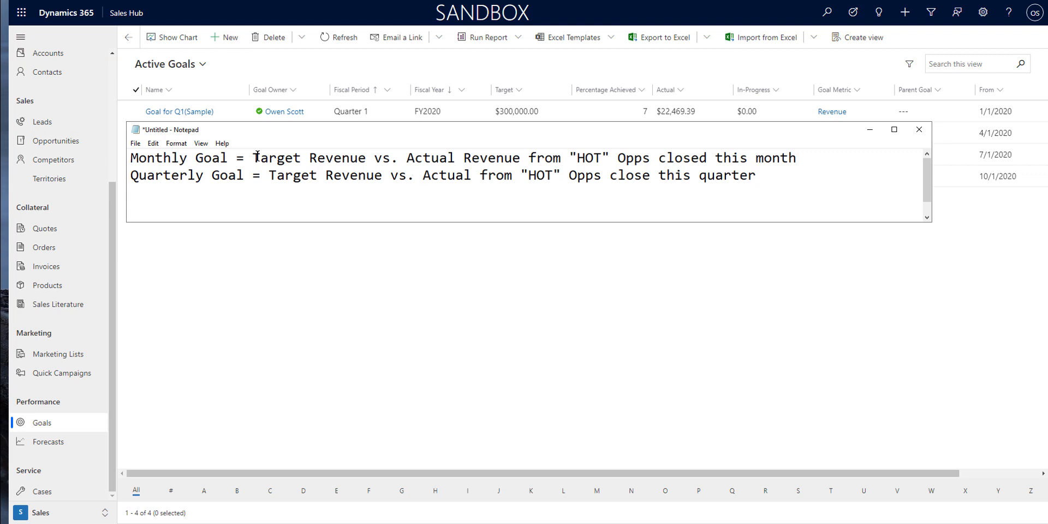
{"action": "left_click_drag", "start_coordinate": [260, 159], "coordinate": [519, 159]}
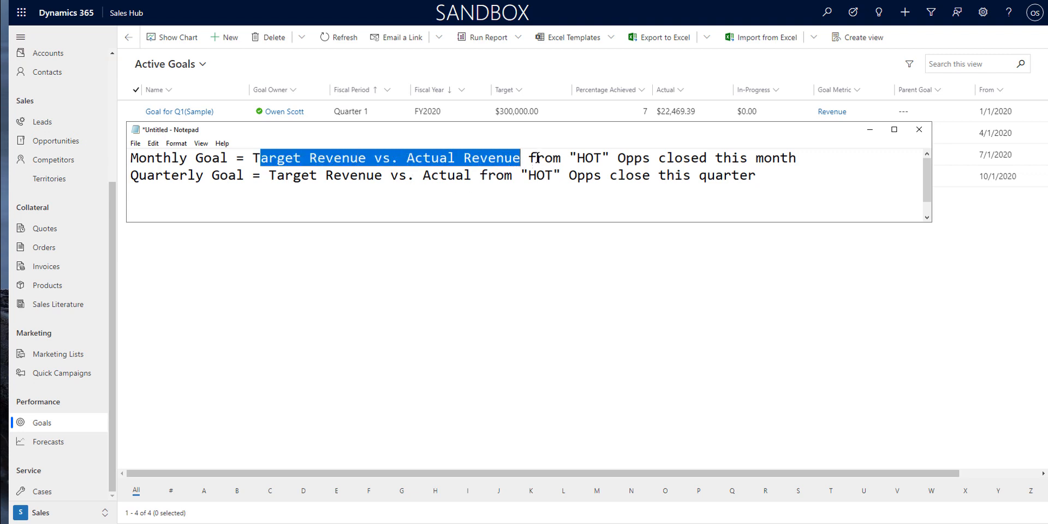
{"action": "left_click", "coordinate": [536, 158]}
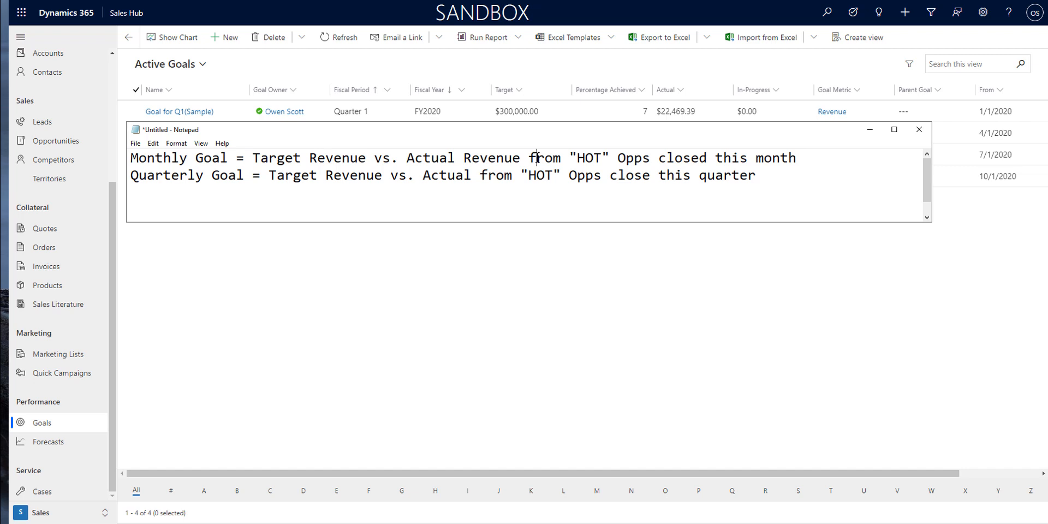
{"action": "left_click_drag", "start_coordinate": [415, 159], "coordinate": [519, 163]}
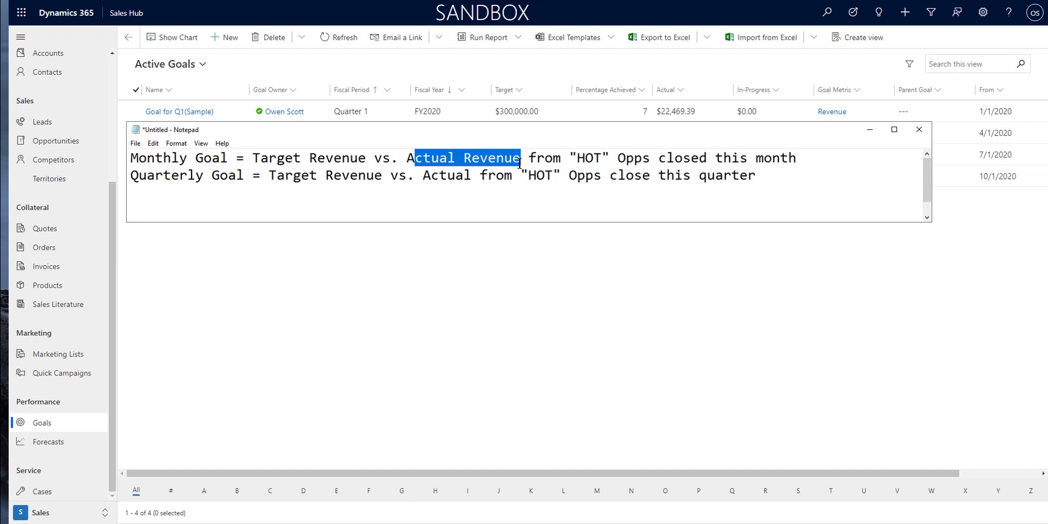
{"action": "left_click", "coordinate": [440, 159]}
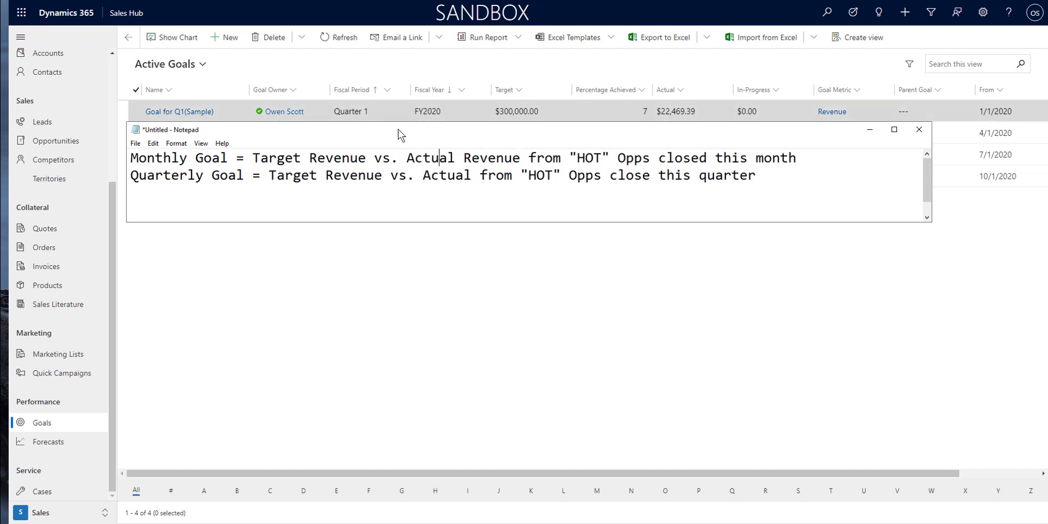
{"action": "key", "text": "alt+Tab"}
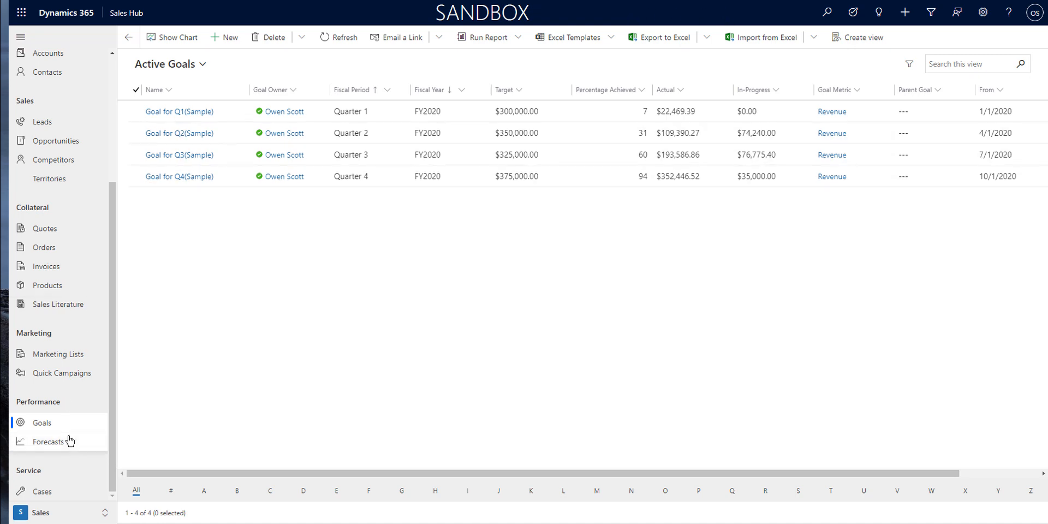
Open the Goals and Pipeline Demo dashboard and examine the Q2 goal's actual and target amounts in the All Goals chart
{"action": "scroll", "coordinate": [71, 415], "scroll_direction": "up", "scroll_amount": 3}
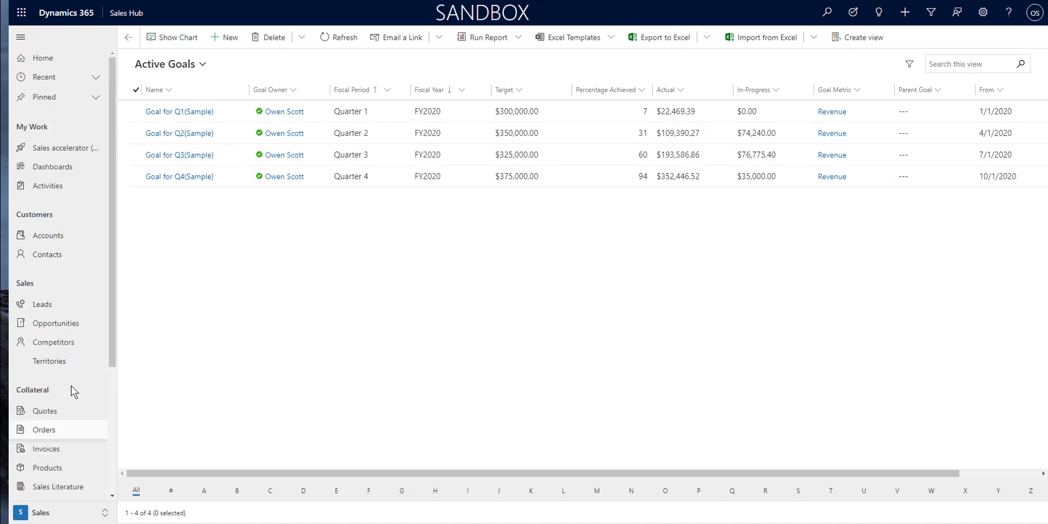
{"action": "left_click", "coordinate": [55, 165]}
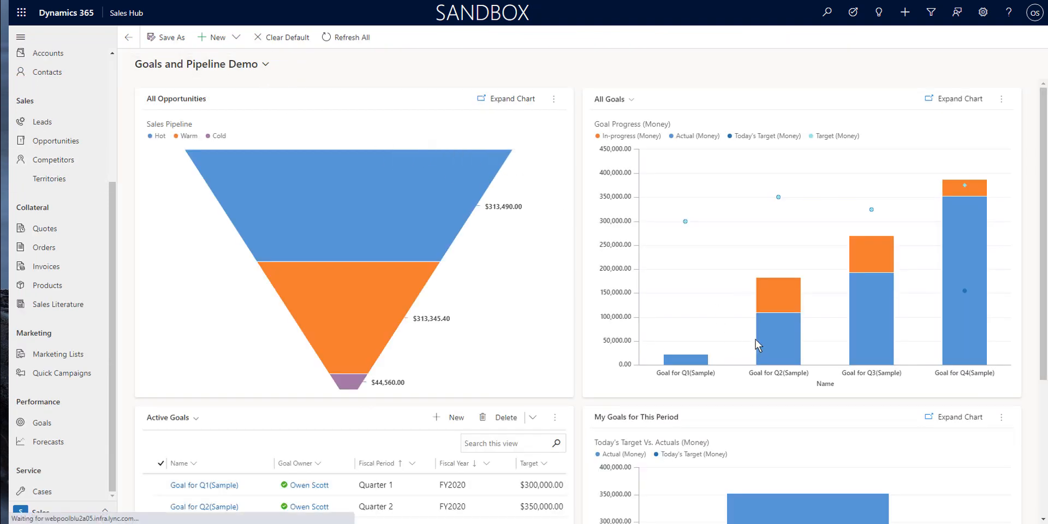
{"action": "mouse_move", "coordinate": [774, 298]}
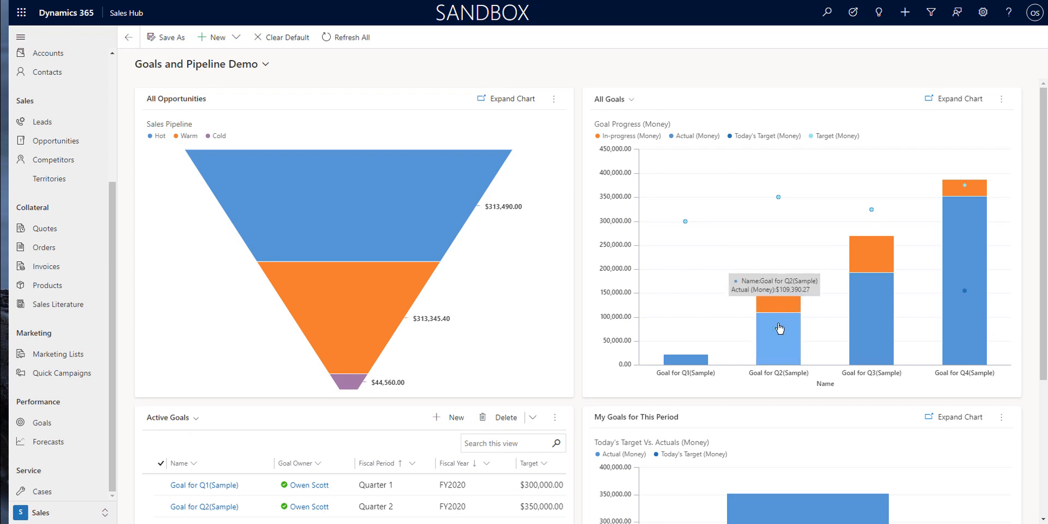
{"action": "mouse_move", "coordinate": [778, 200]}
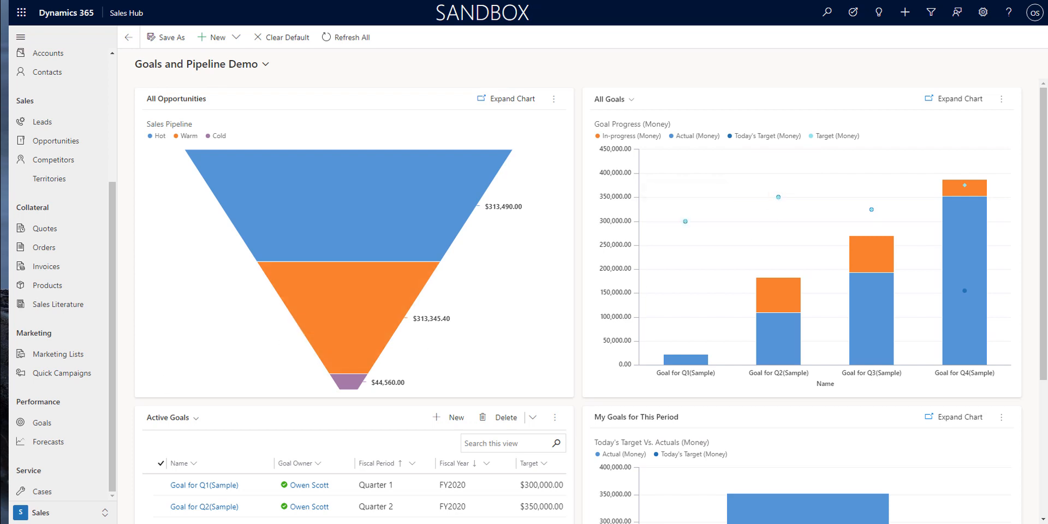
Review the monthly and quarterly goal notes in Notepad, and switch the Dynamics 365 Goals list to the All Goals view
{"action": "left_click_drag", "start_coordinate": [0, 116], "coordinate": [502, 126]}
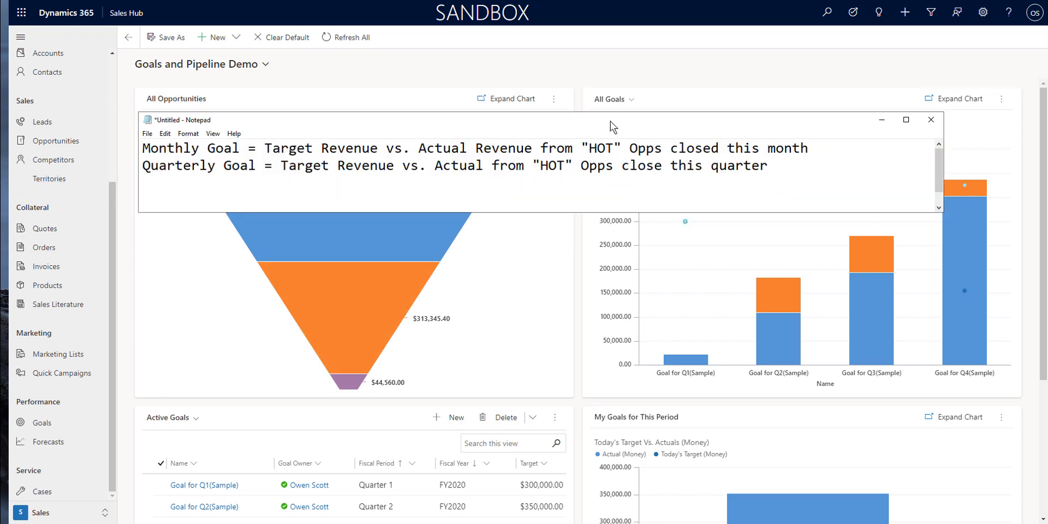
{"action": "left_click_drag", "start_coordinate": [579, 119], "coordinate": [0, 158]}
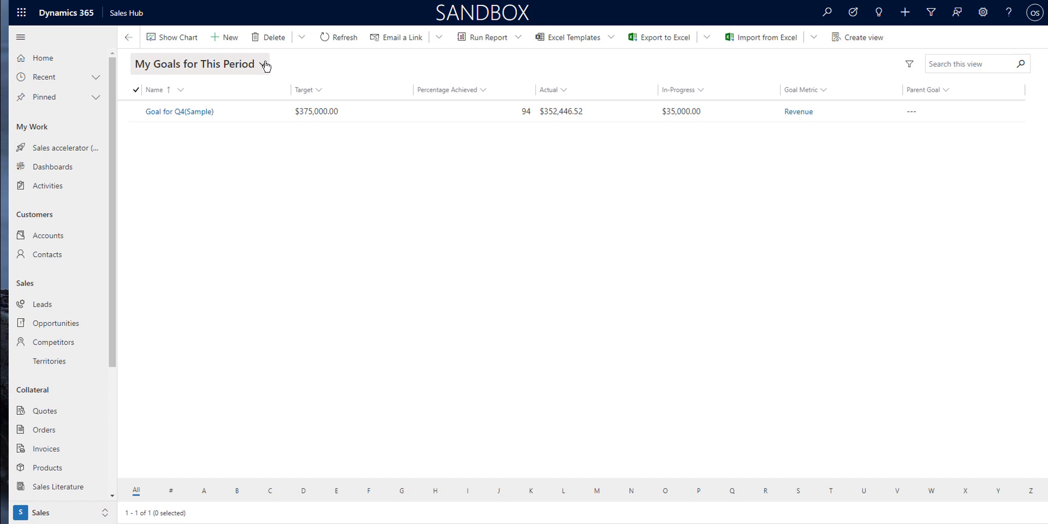
{"action": "left_click", "coordinate": [265, 64]}
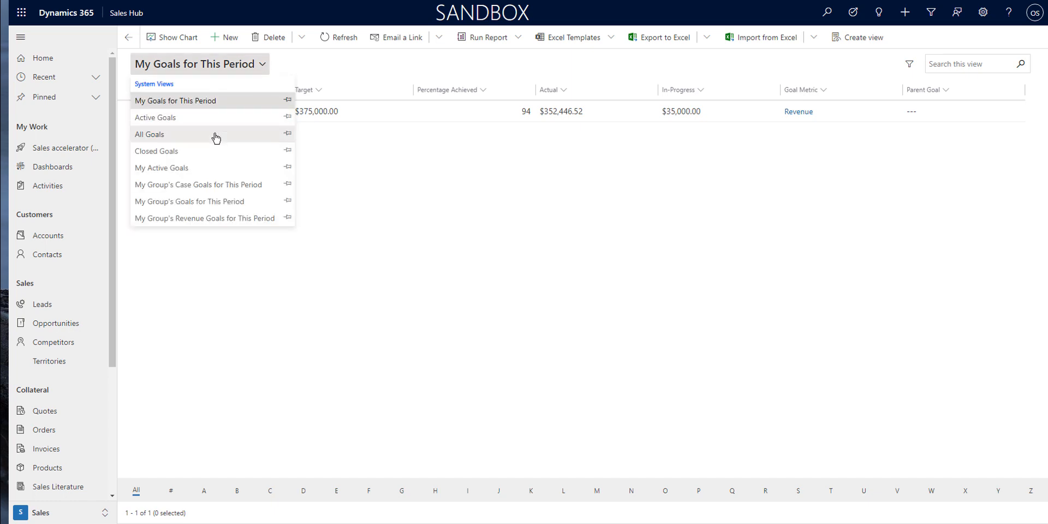
{"action": "left_click", "coordinate": [288, 134]}
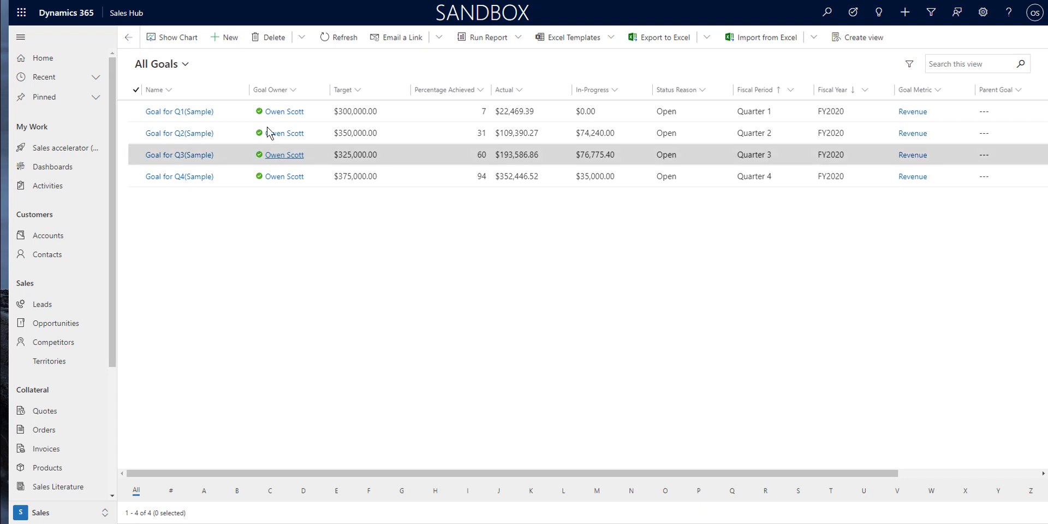
Create a new goal named "Target vs Actual for November 2020"
{"action": "left_click", "coordinate": [228, 38]}
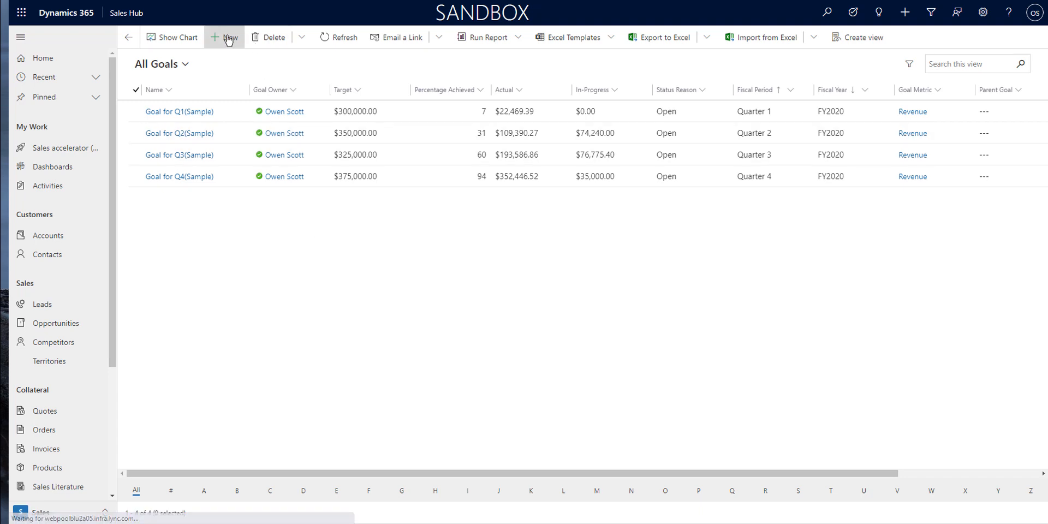
{"action": "left_click", "coordinate": [254, 124]}
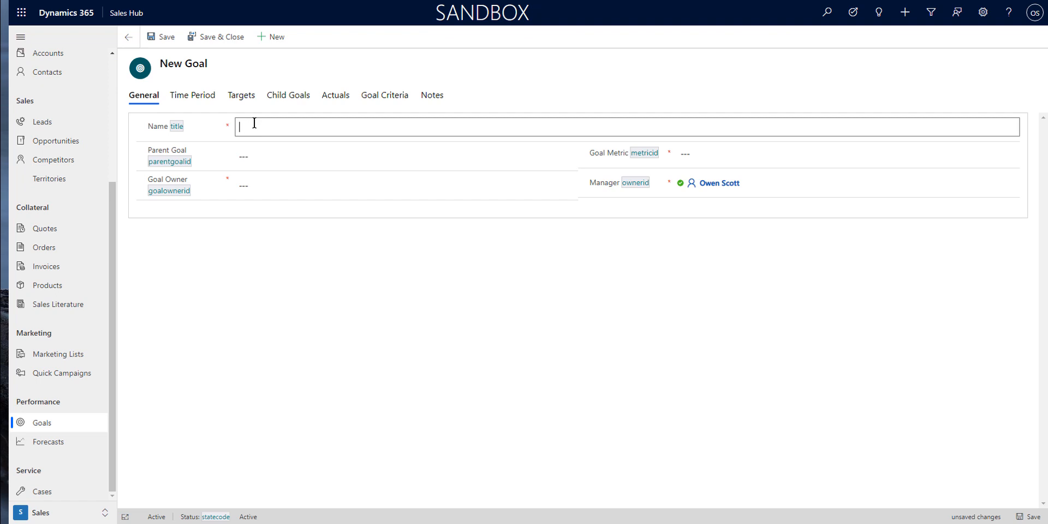
{"action": "type", "text": "Target cs"}
{"action": "key", "text": "BackSpace"}
{"action": "key", "text": "BackSpace"}
{"action": "key", "text": "BackSpace"}
{"action": "type", "text": "vs Actual f"}
{"action": "type", "text": "or "}
{"action": "type", "text": "This M"}
{"action": "key", "text": "BackSpace"}
{"action": "key", "text": "BackSpace"}
{"action": "key", "text": "BackSpace"}
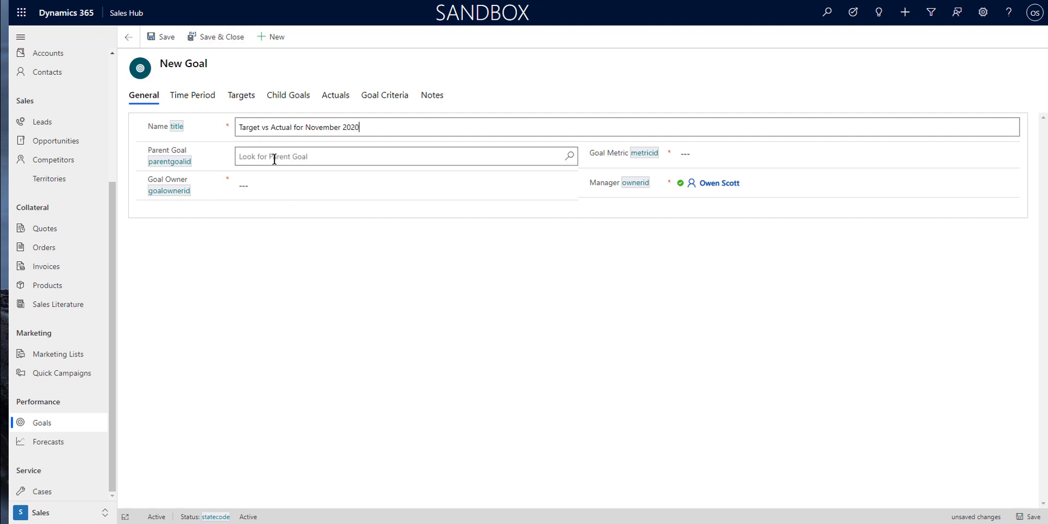
Set the new goal's metric to Revenue, assign the sales user as goal owner, and save the goal
{"action": "left_click", "coordinate": [690, 155]}
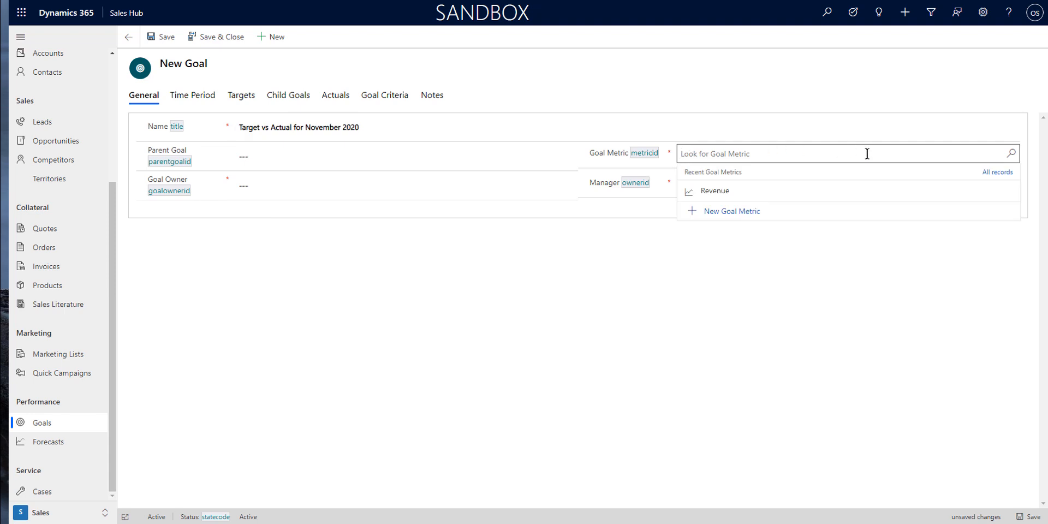
{"action": "left_click", "coordinate": [715, 196]}
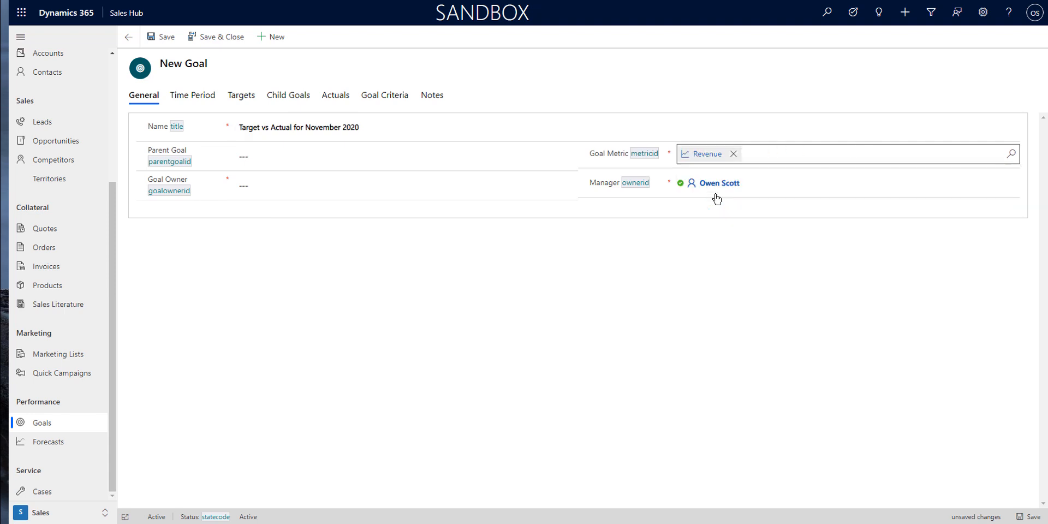
{"action": "left_click", "coordinate": [254, 185]}
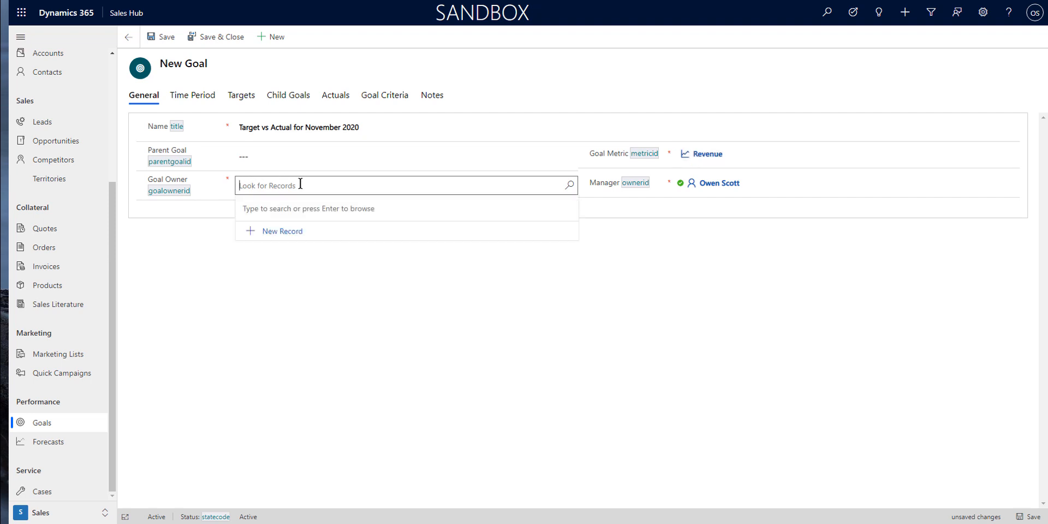
{"action": "type", "text": "owen"}
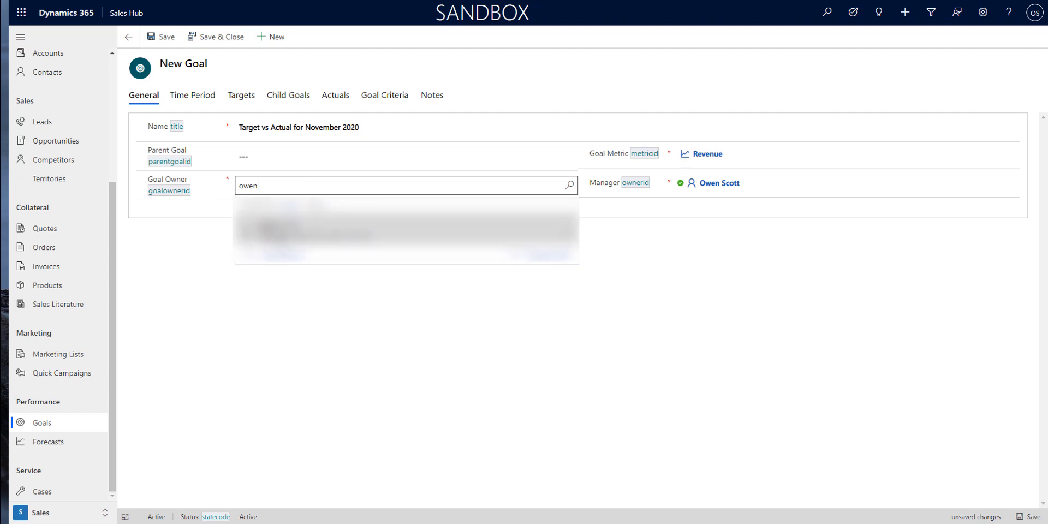
{"action": "left_click", "coordinate": [276, 233]}
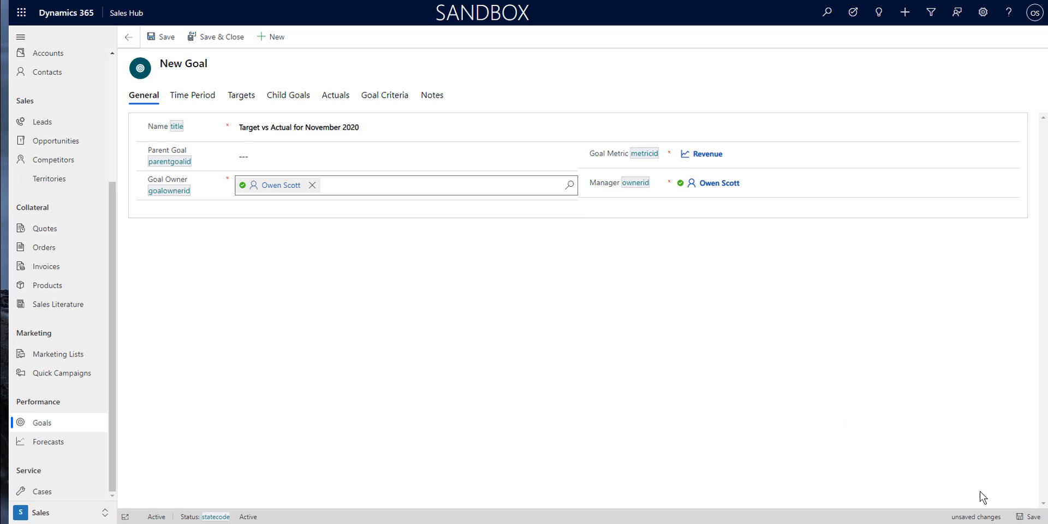
{"action": "left_click", "coordinate": [1032, 518]}
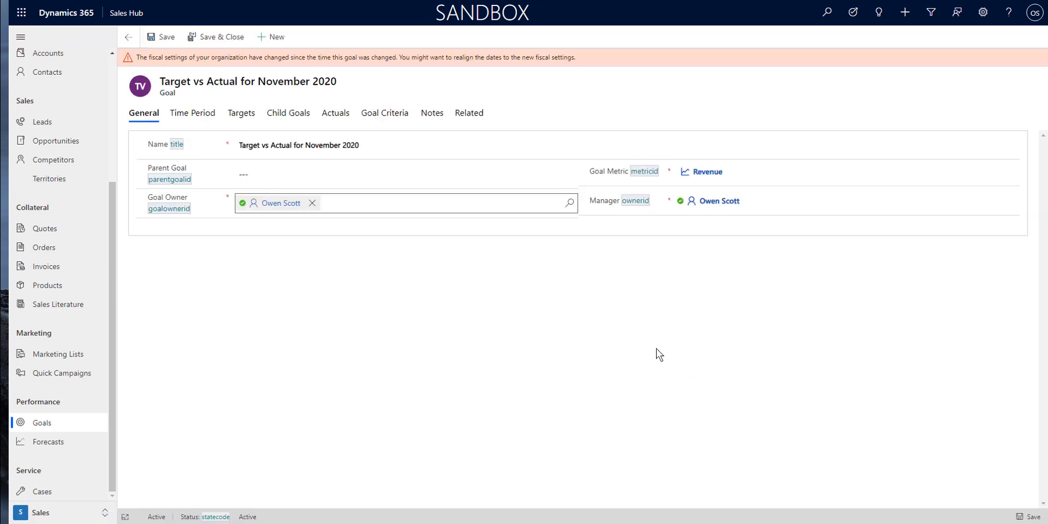
Examine the Revenue goal metric's definition and rollup fields, and return to the November goal
{"action": "left_click", "coordinate": [706, 174]}
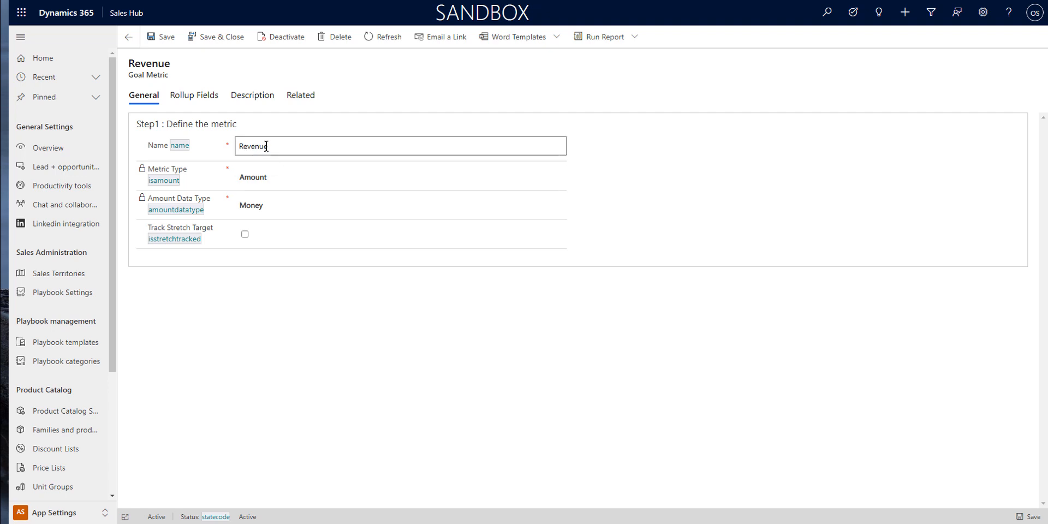
{"action": "left_click", "coordinate": [193, 95]}
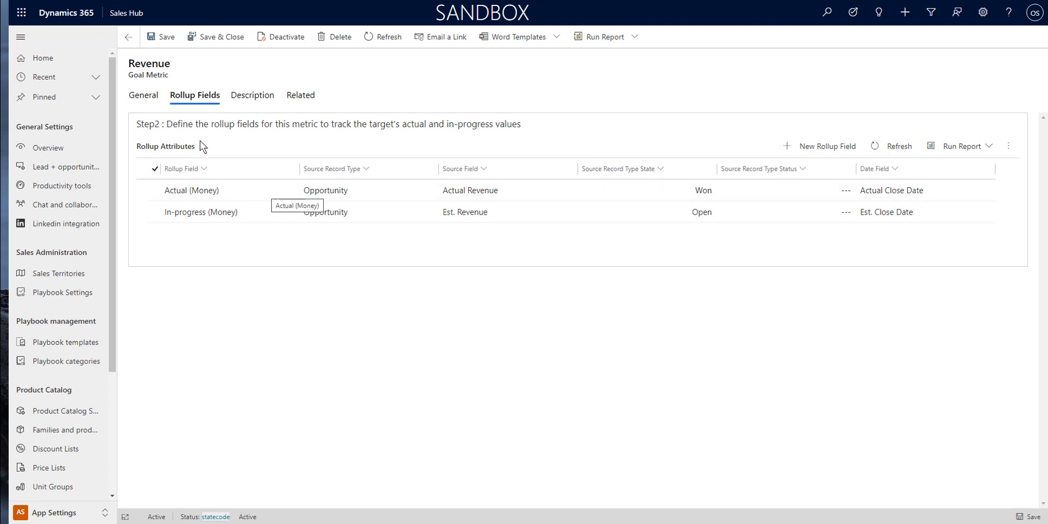
{"action": "left_click", "coordinate": [130, 40]}
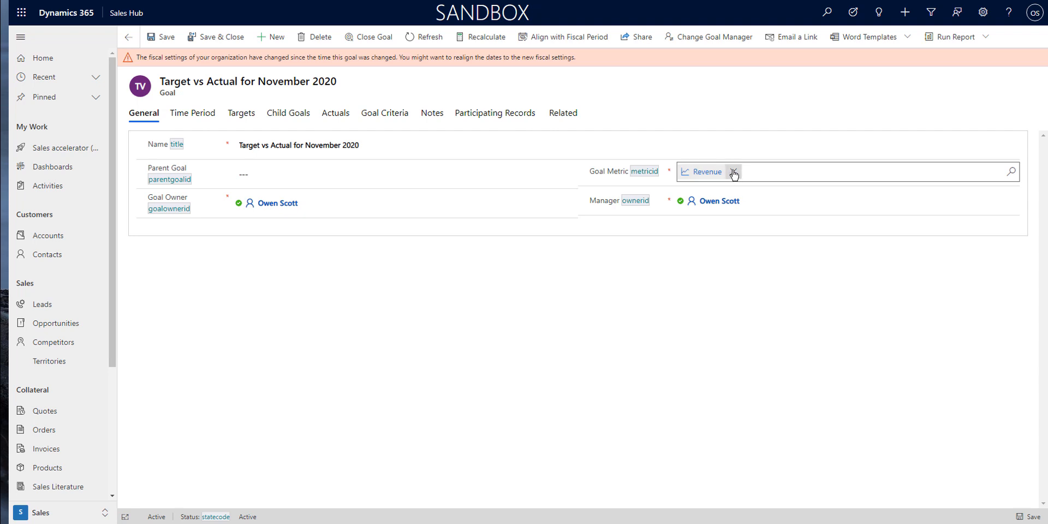
Clear the goal's Revenue metric, and create and save a new goal metric named "Actual Revenue Only"
{"action": "left_click", "coordinate": [734, 171]}
{"action": "left_click", "coordinate": [1011, 172]}
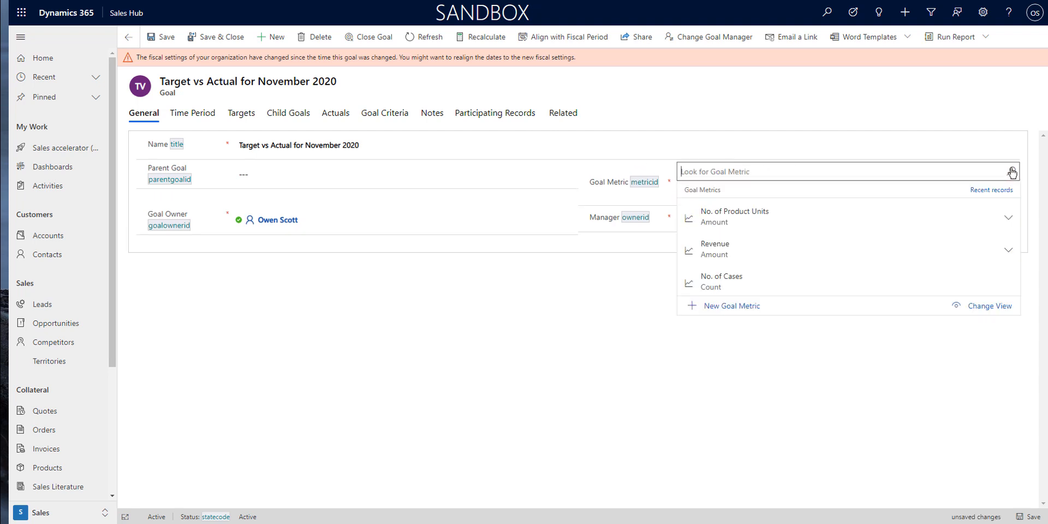
{"action": "left_click", "coordinate": [730, 307]}
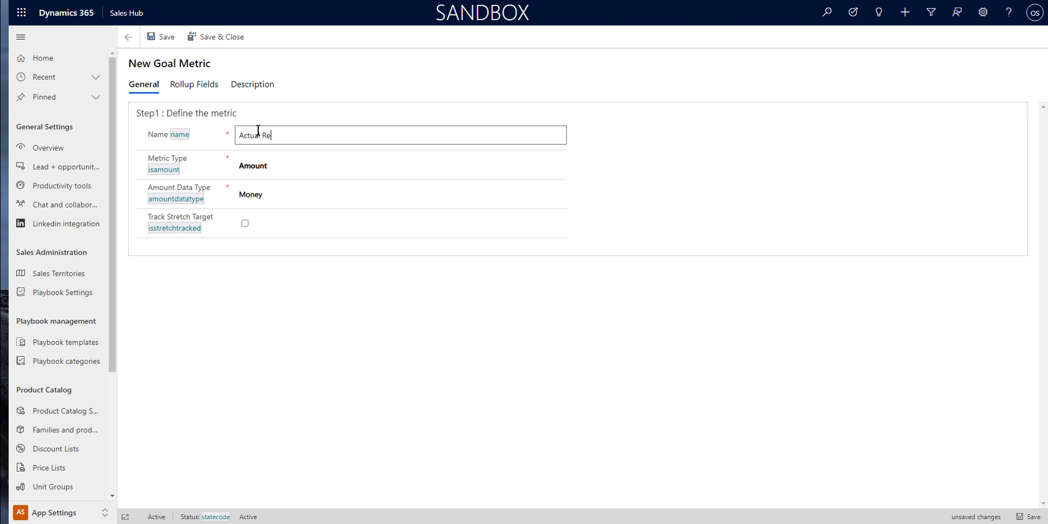
{"action": "type", "text": "Only"}
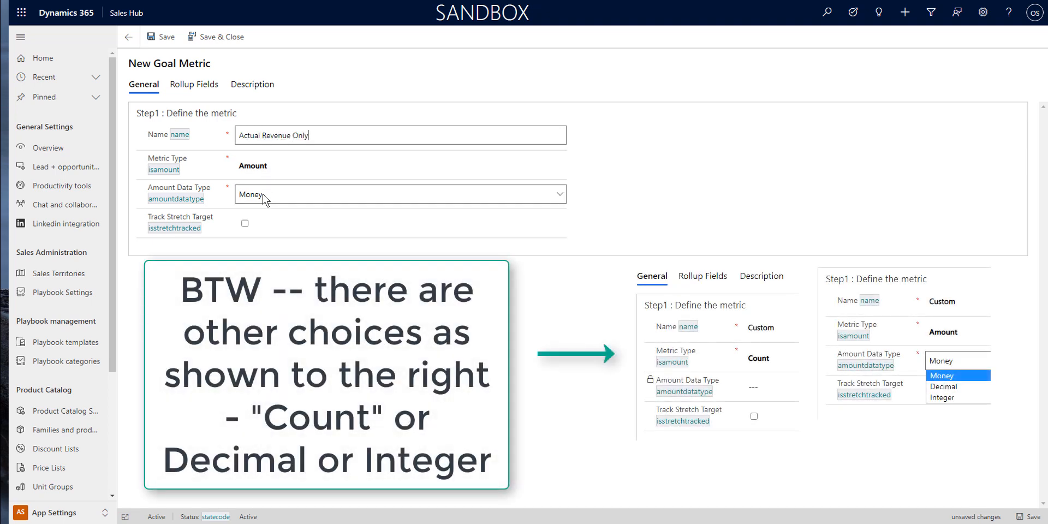
{"action": "left_click", "coordinate": [205, 86]}
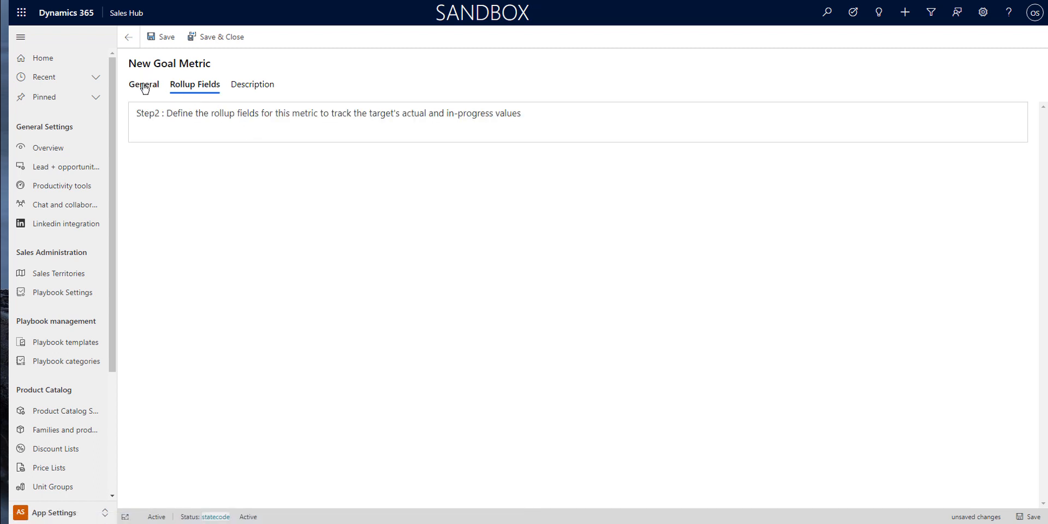
{"action": "left_click", "coordinate": [144, 86]}
{"action": "left_click", "coordinate": [150, 33]}
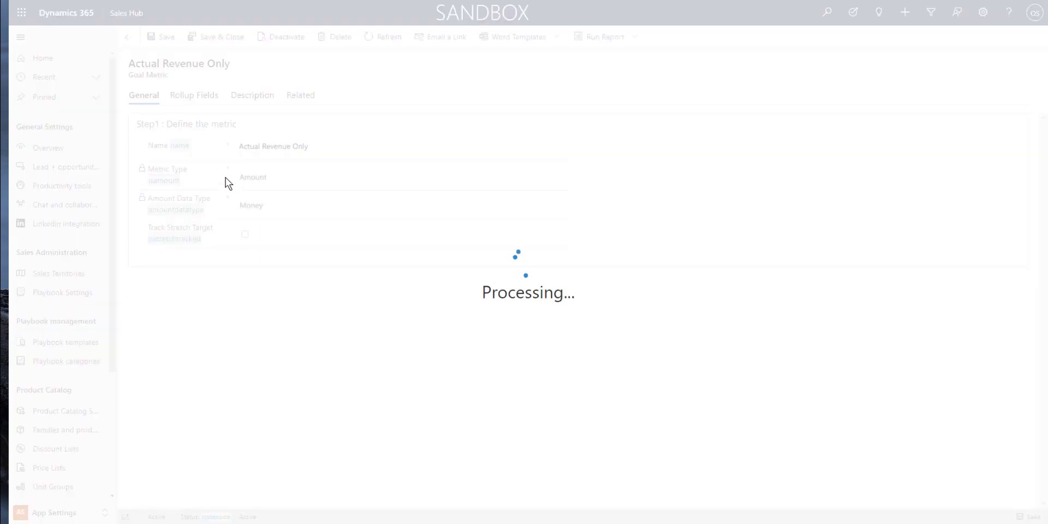
Start a new rollup field for the Actual Revenue Only metric and set it to track Actual (Money)
{"action": "left_click", "coordinate": [202, 97]}
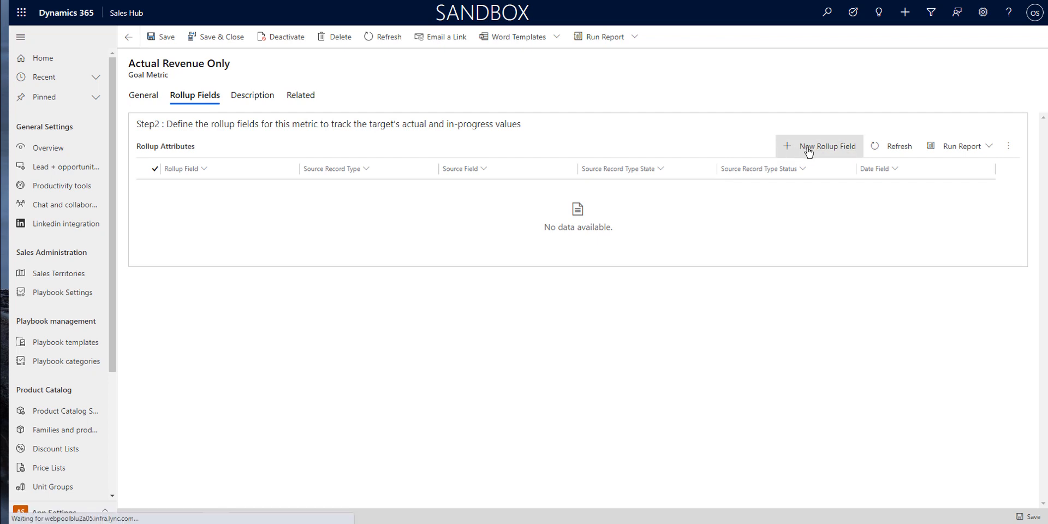
{"action": "left_click", "coordinate": [809, 148]}
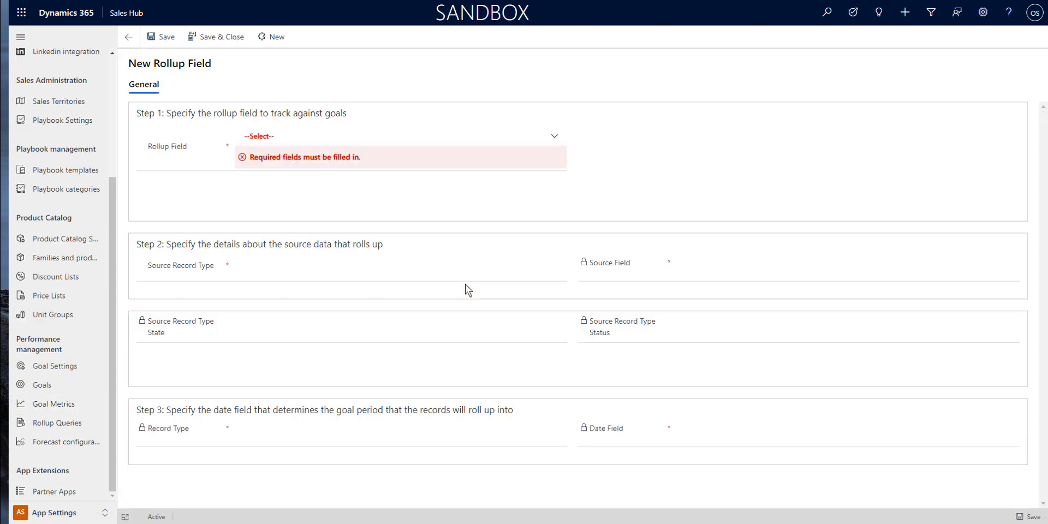
{"action": "left_click", "coordinate": [269, 140]}
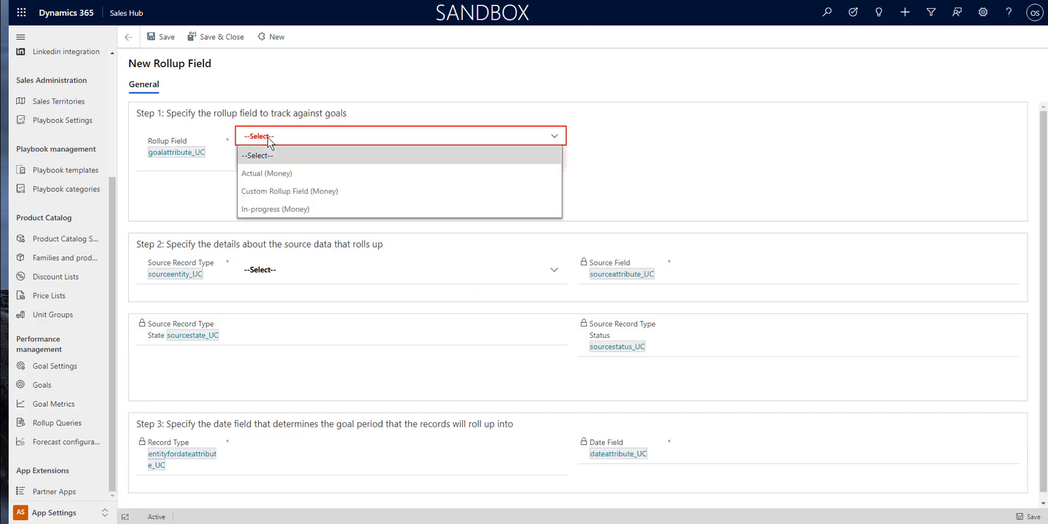
{"action": "left_click", "coordinate": [277, 175]}
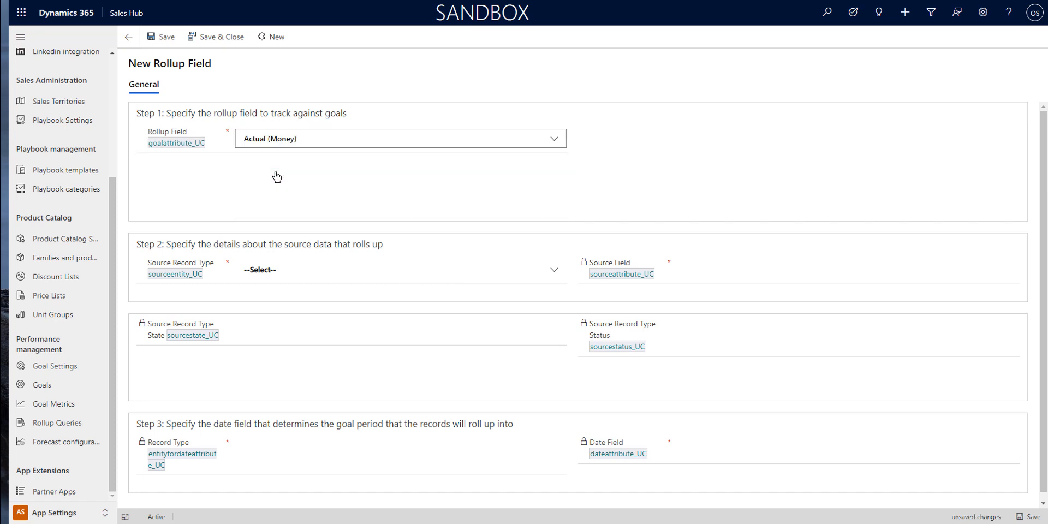
Set the rollup field's source record type to Opportunity and its source field to Actual Revenue
{"action": "left_click", "coordinate": [272, 271]}
{"action": "scroll", "coordinate": [341, 327], "scroll_direction": "down", "scroll_amount": 10}
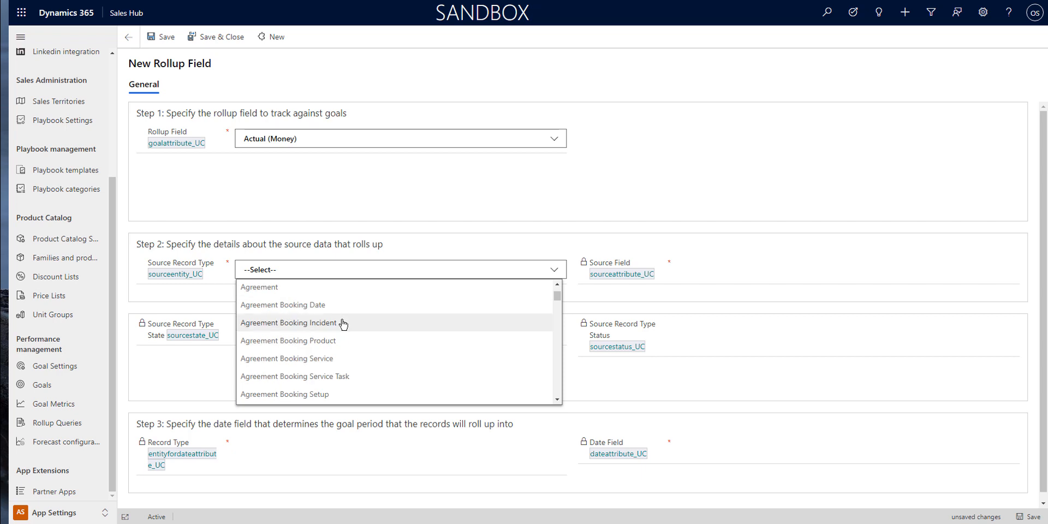
{"action": "scroll", "coordinate": [327, 336], "scroll_direction": "down", "scroll_amount": 20}
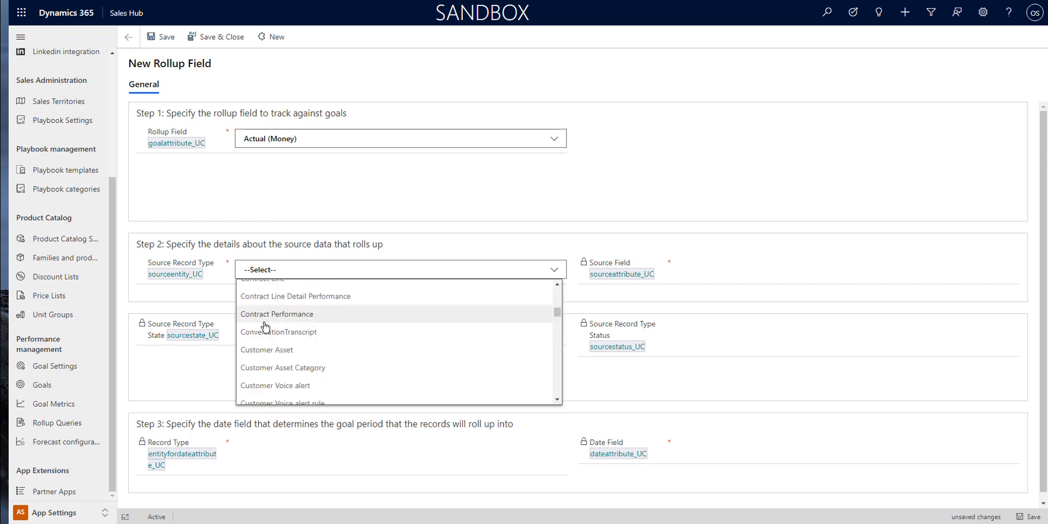
{"action": "scroll", "coordinate": [280, 344], "scroll_direction": "down", "scroll_amount": 20}
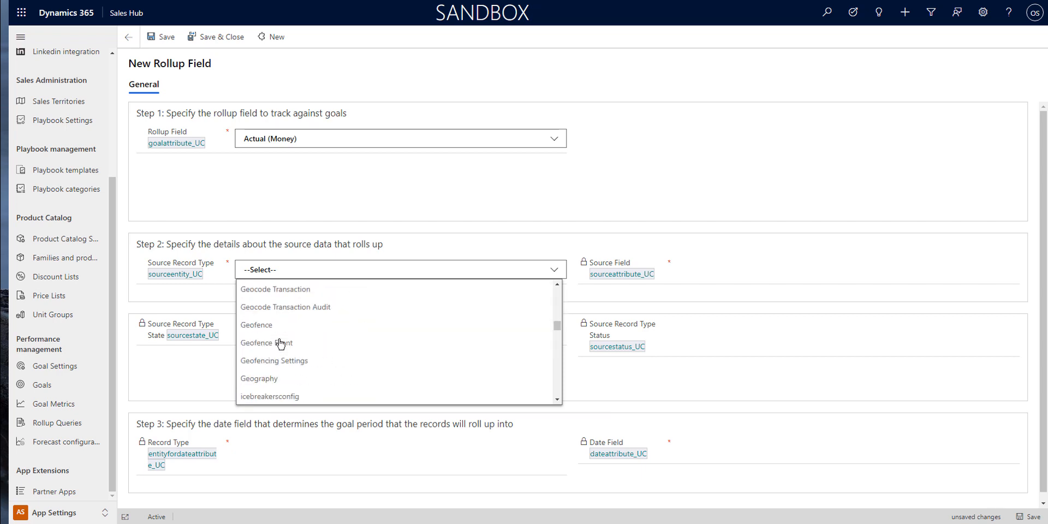
{"action": "scroll", "coordinate": [280, 344], "scroll_direction": "down", "scroll_amount": 20}
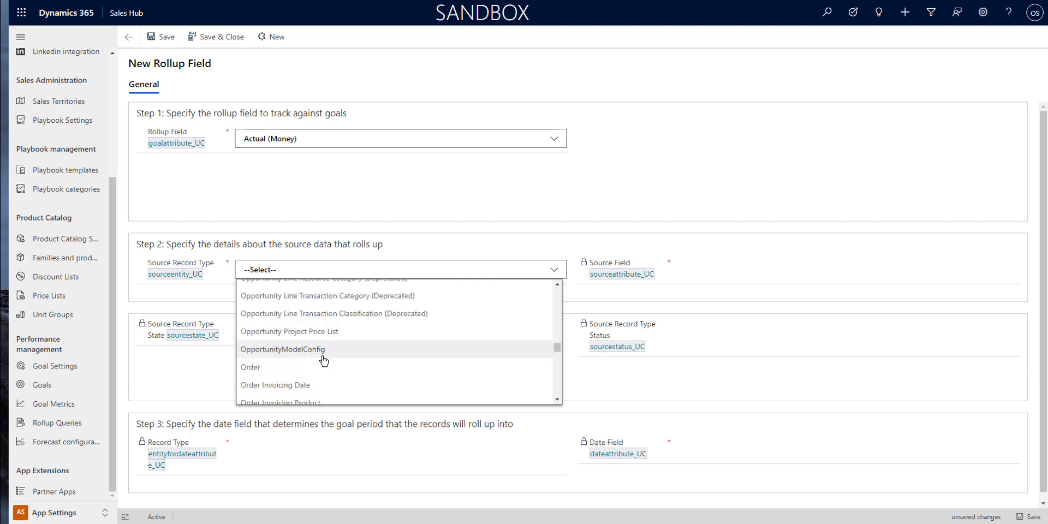
{"action": "scroll", "coordinate": [281, 360], "scroll_direction": "up", "scroll_amount": 2}
{"action": "left_click", "coordinate": [279, 338]}
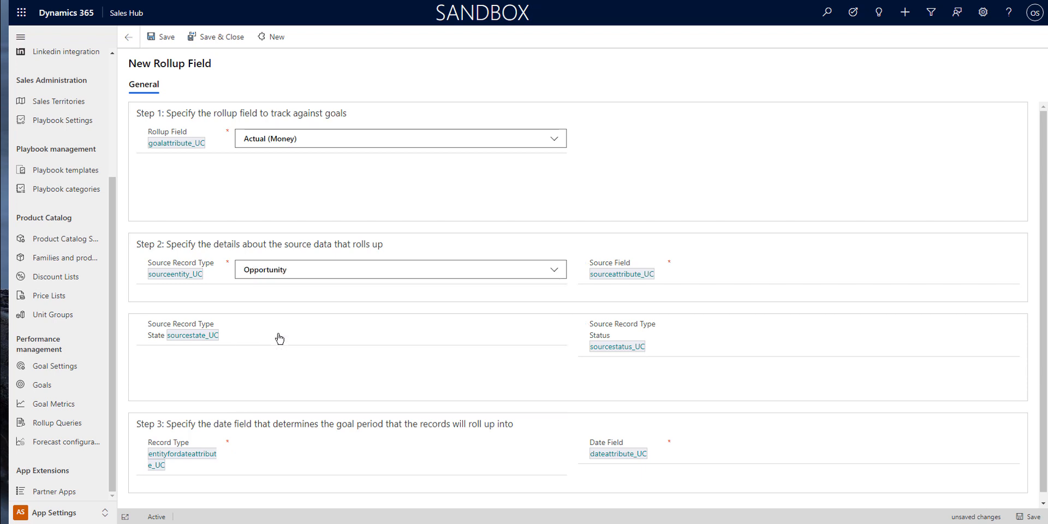
{"action": "left_click", "coordinate": [704, 271]}
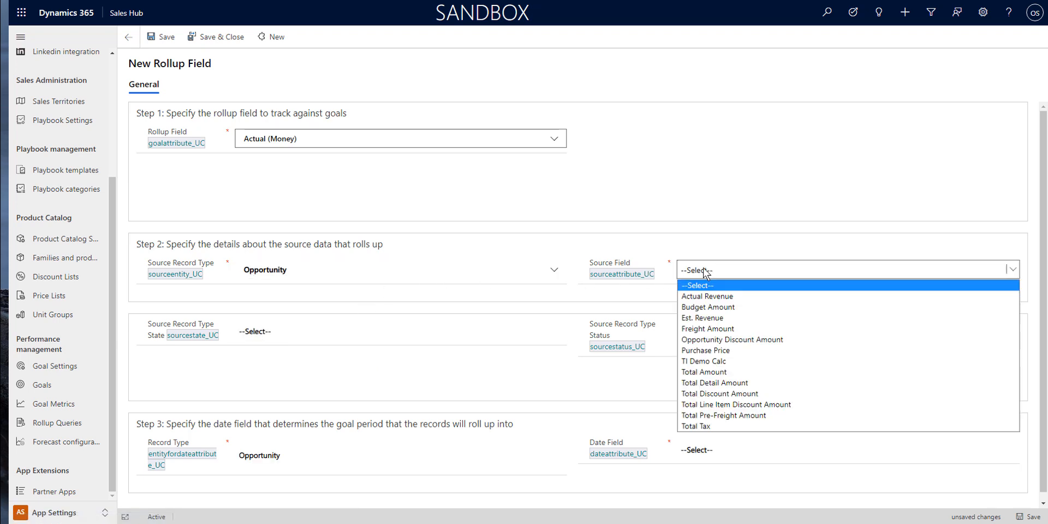
{"action": "left_click", "coordinate": [710, 297]}
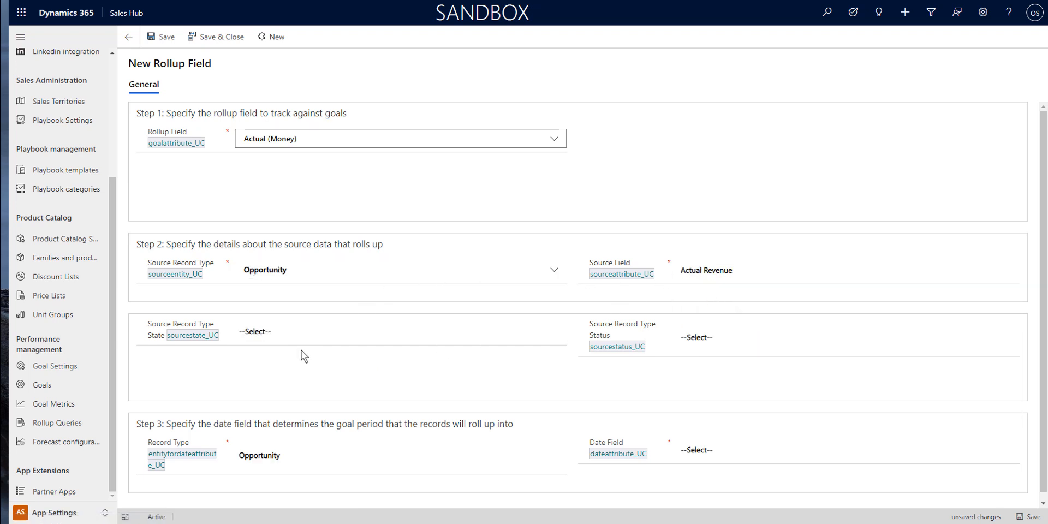
Set both the source record type state and the source record type status of the rollup field to Won
{"action": "left_click", "coordinate": [269, 333]}
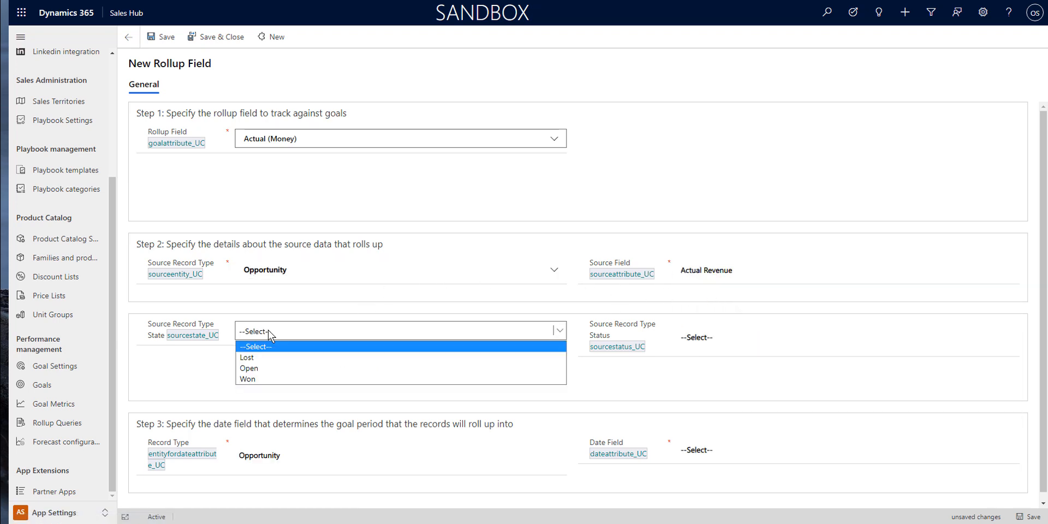
{"action": "left_click", "coordinate": [254, 380]}
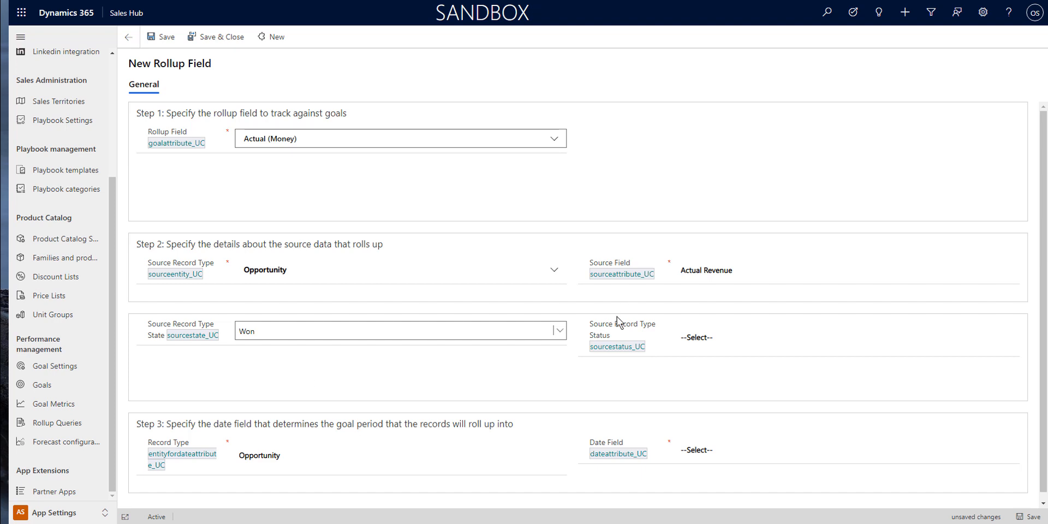
{"action": "left_click", "coordinate": [700, 338]}
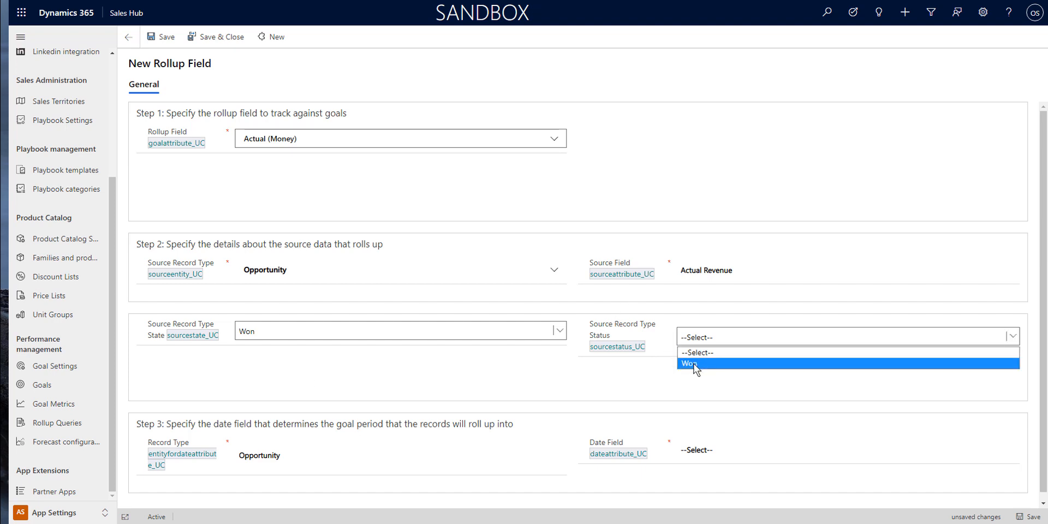
{"action": "left_click", "coordinate": [694, 363]}
Choose Actual Close Date as the Opportunity date field that determines the goal period, and save and close the rollup field
{"action": "scroll", "coordinate": [733, 392], "scroll_direction": "down", "scroll_amount": 1}
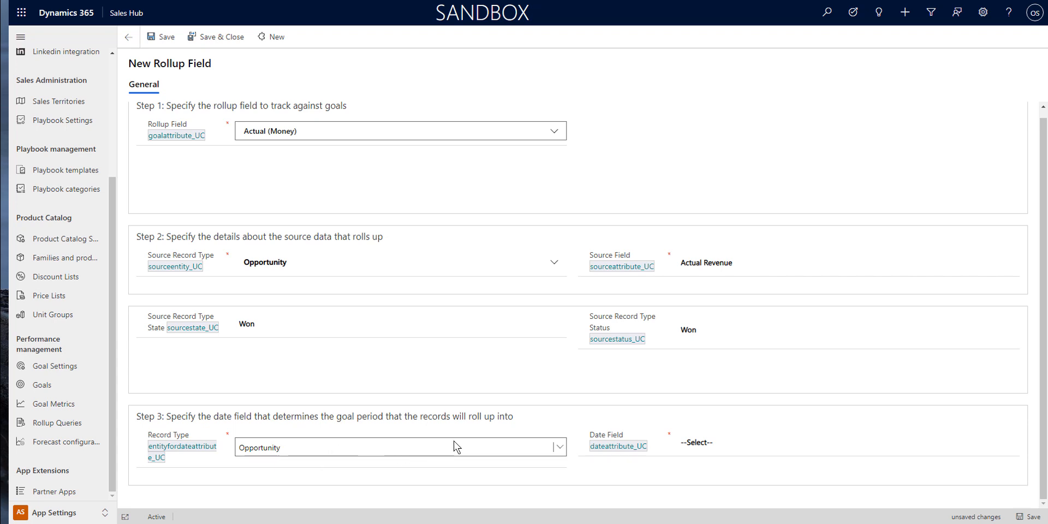
{"action": "left_click", "coordinate": [711, 443]}
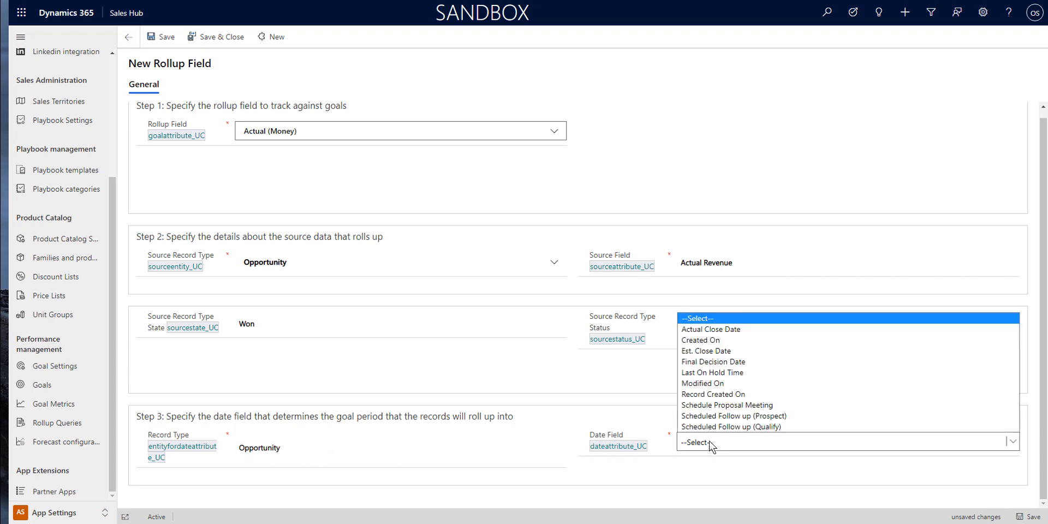
{"action": "left_click", "coordinate": [714, 329]}
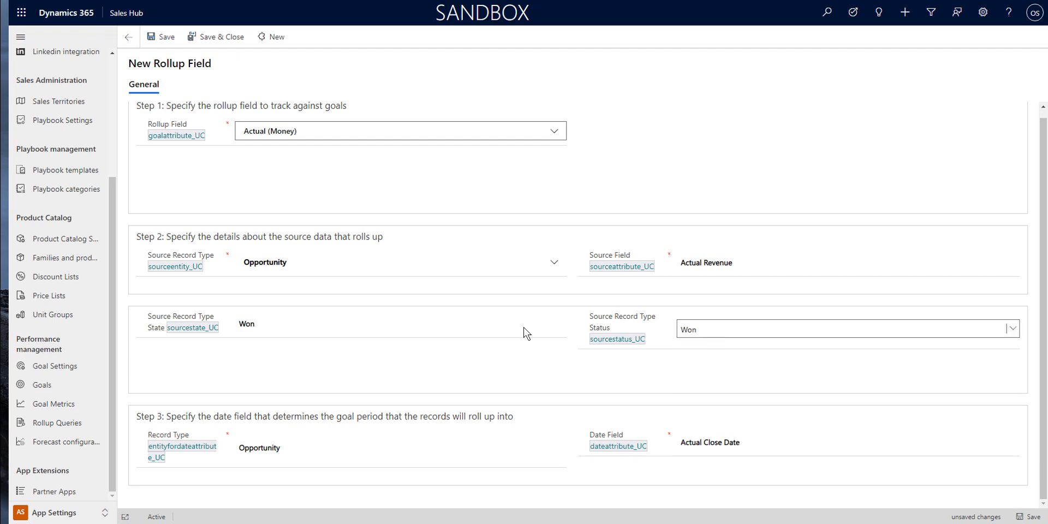
{"action": "left_click", "coordinate": [221, 38]}
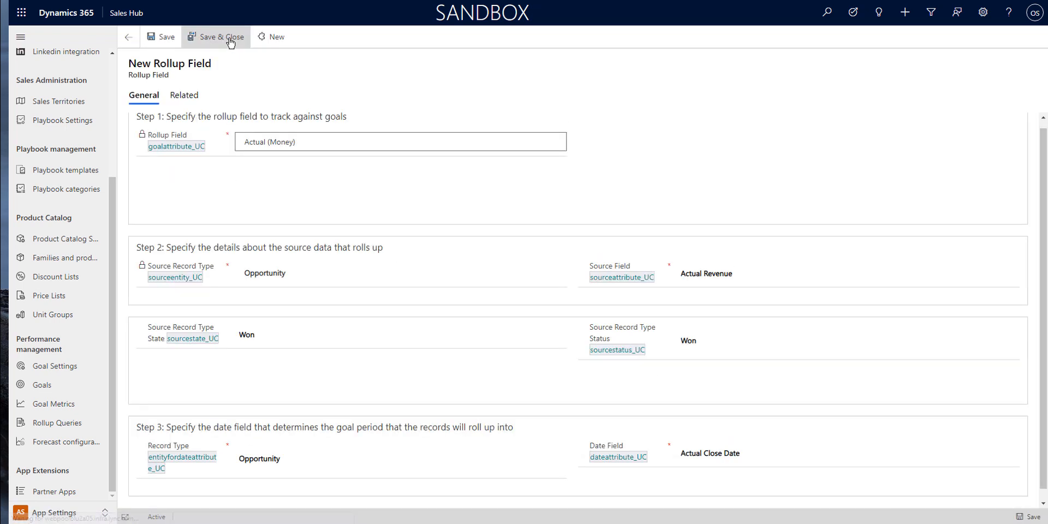
Return to the Target vs Actual for November 2020 goal, replace its Revenue metric with Actual Revenue Only, and save the goal
{"action": "left_click", "coordinate": [130, 39]}
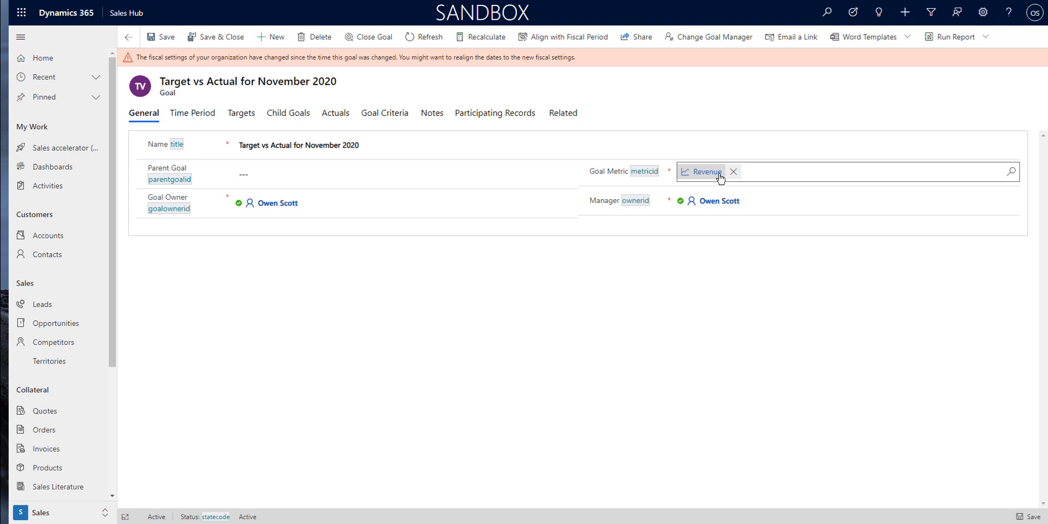
{"action": "left_click", "coordinate": [734, 172]}
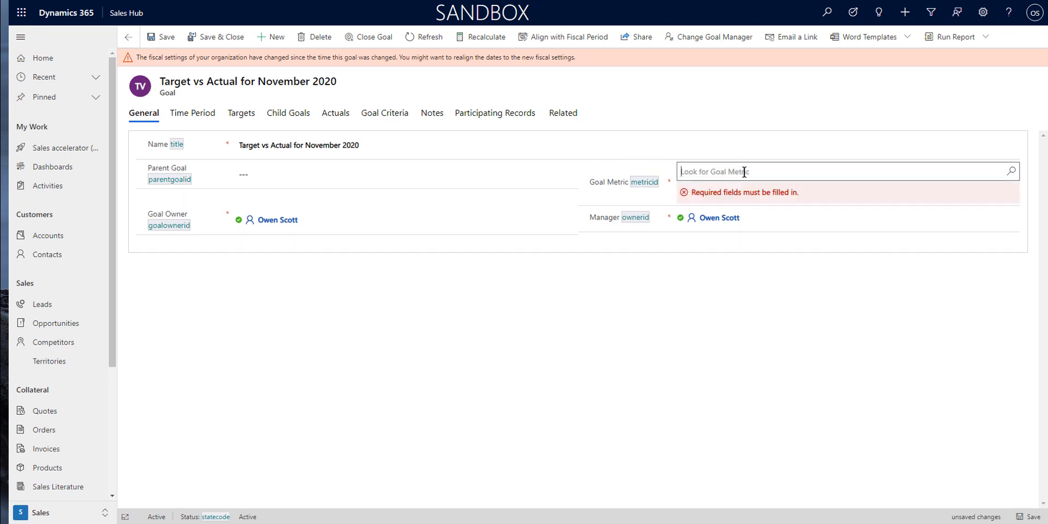
{"action": "left_click", "coordinate": [1011, 172]}
{"action": "left_click", "coordinate": [729, 214]}
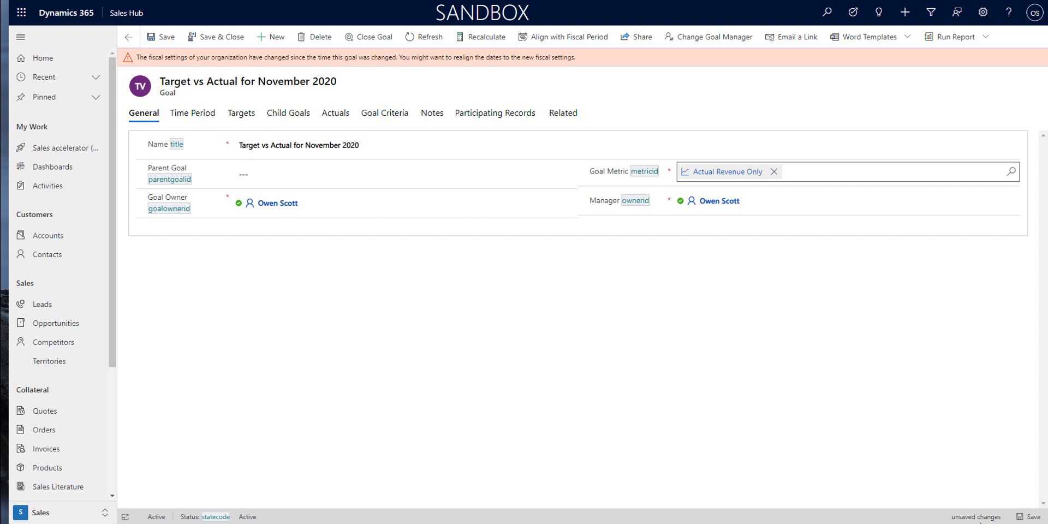
{"action": "left_click", "coordinate": [1029, 517]}
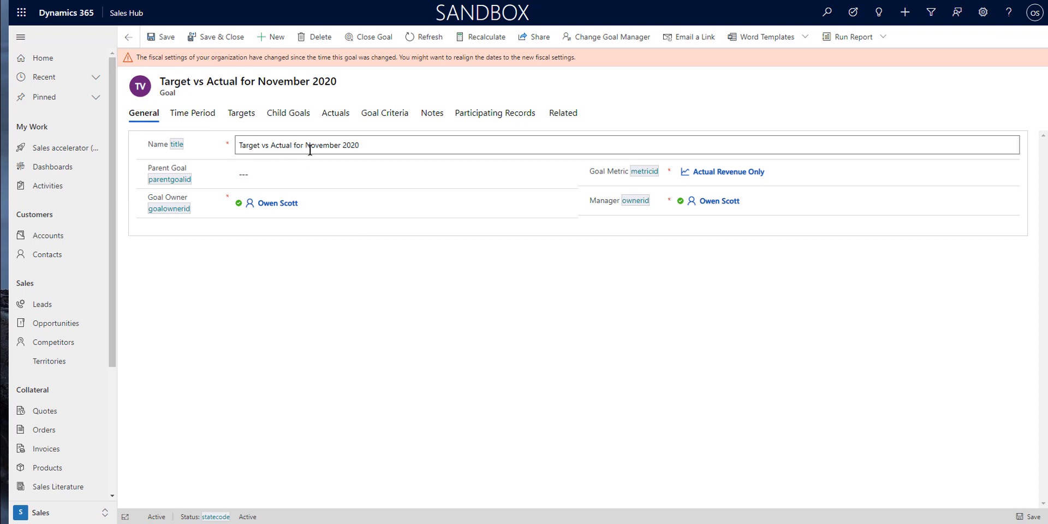
Change the goal's time period to a Custom Period from 11/1/2020 to 11/30/2020 and save the goal
{"action": "left_click", "coordinate": [184, 114]}
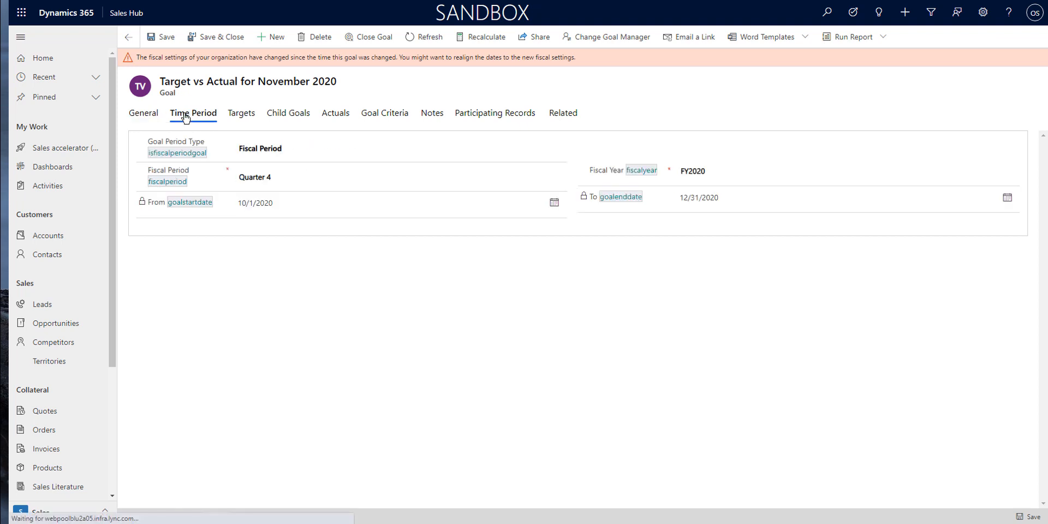
{"action": "left_click", "coordinate": [278, 152]}
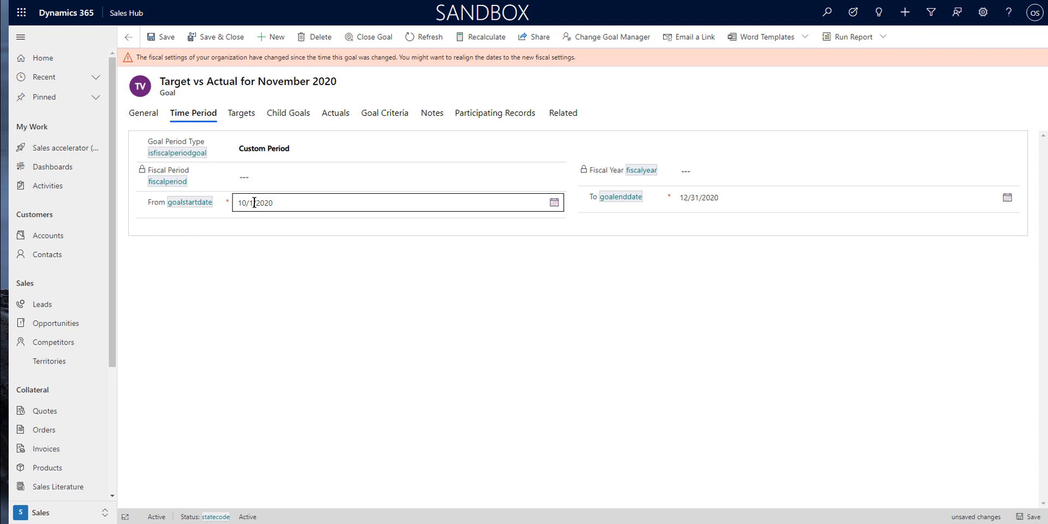
{"action": "left_click", "coordinate": [302, 204]}
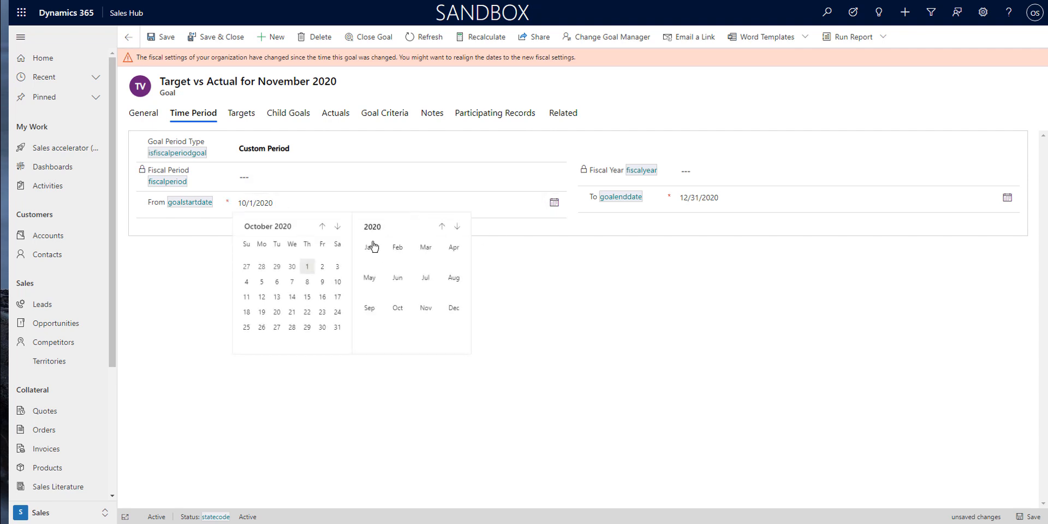
{"action": "left_click", "coordinate": [338, 227]}
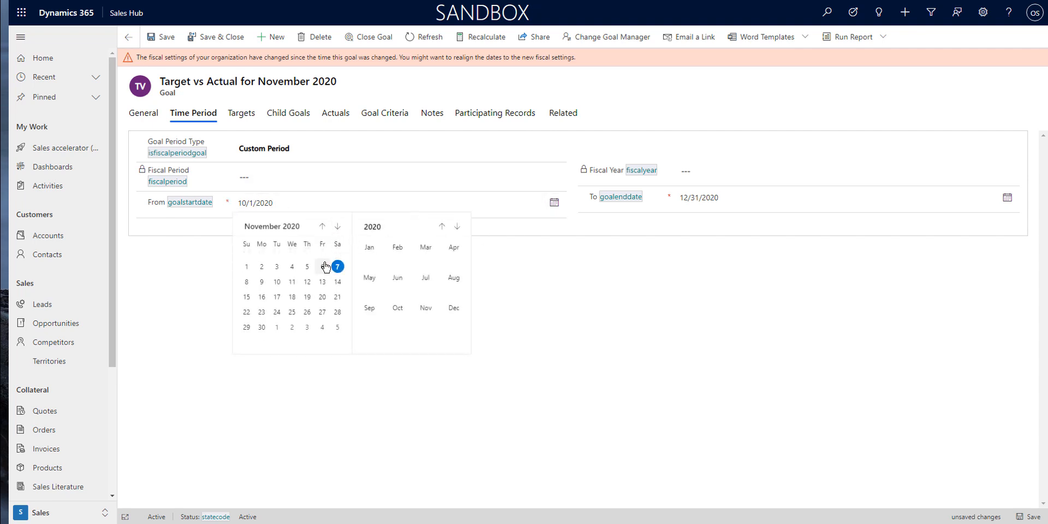
{"action": "left_click", "coordinate": [250, 267]}
{"action": "left_click", "coordinate": [692, 196]}
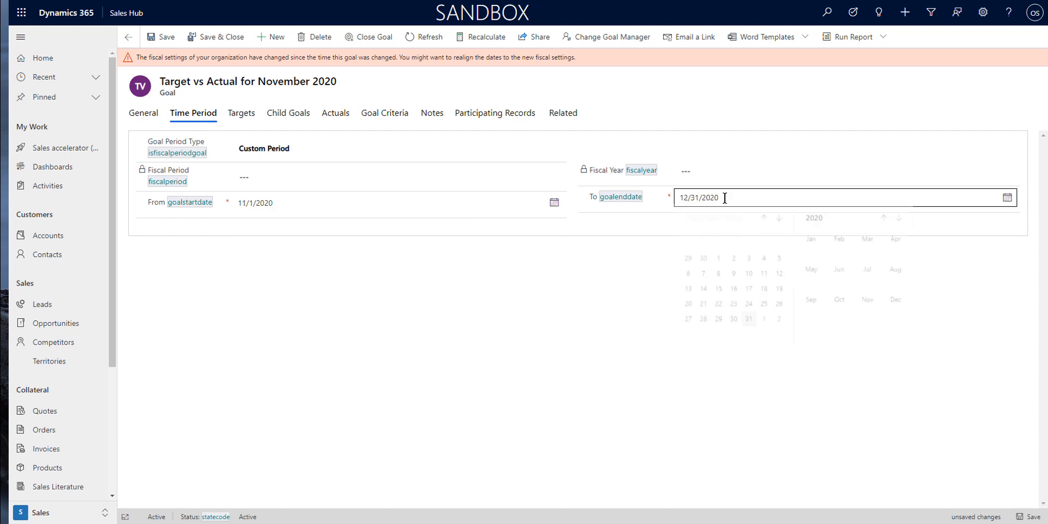
{"action": "left_click", "coordinate": [763, 221]}
{"action": "left_click", "coordinate": [703, 322]}
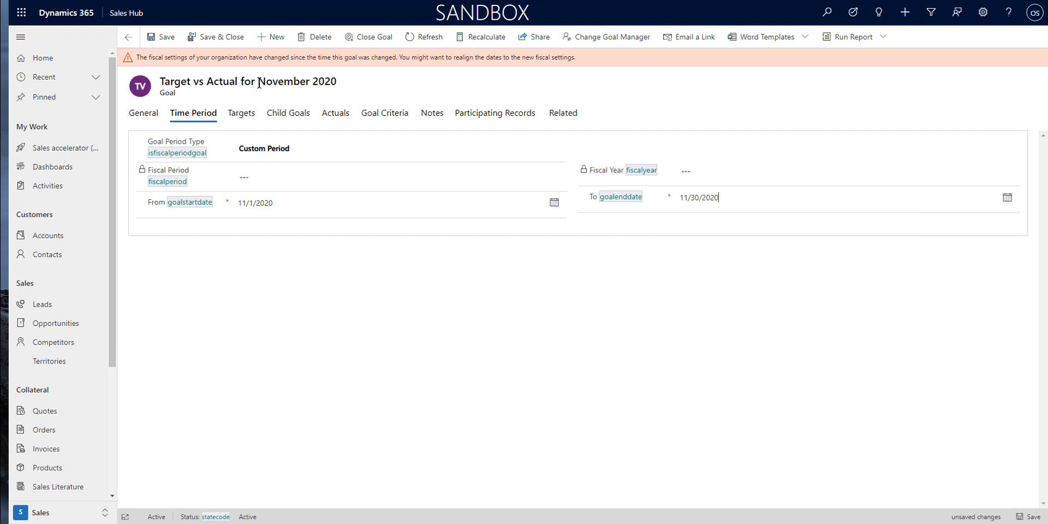
{"action": "left_click", "coordinate": [1033, 517]}
{"action": "left_click", "coordinate": [564, 317]}
Set the goal's Target (Money) to $35,000.00 and save the goal
{"action": "left_click", "coordinate": [241, 113]}
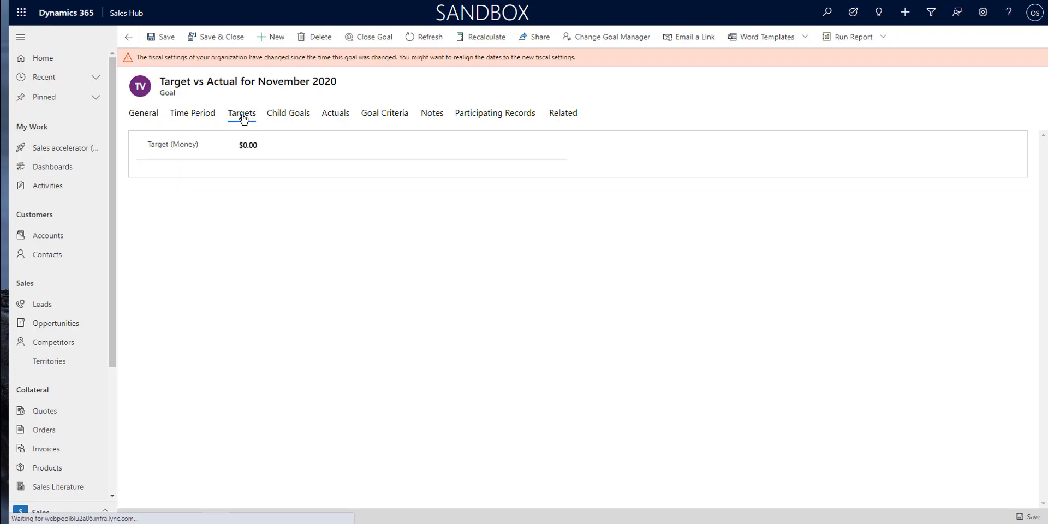
{"action": "left_click", "coordinate": [265, 147]}
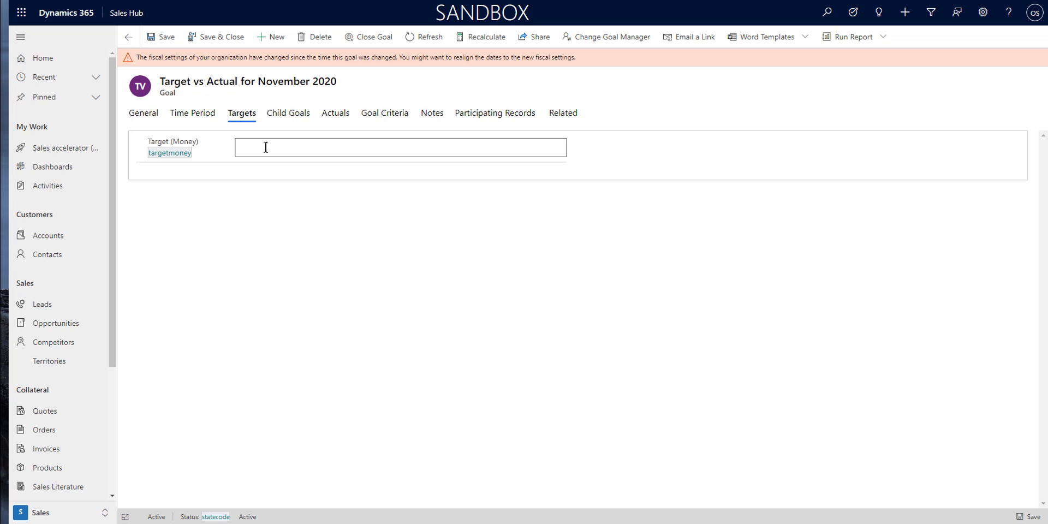
{"action": "left_click", "coordinate": [261, 240]}
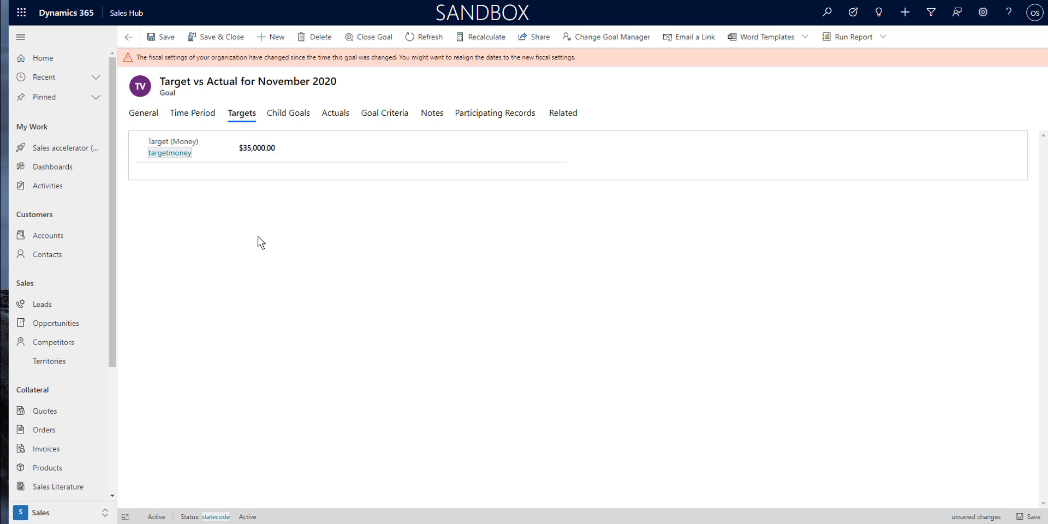
{"action": "left_click", "coordinate": [1033, 517]}
Review the goal's child goals, targets and actuals, and set the Record Set for Rollup in the goal criteria to All
{"action": "left_click", "coordinate": [287, 119]}
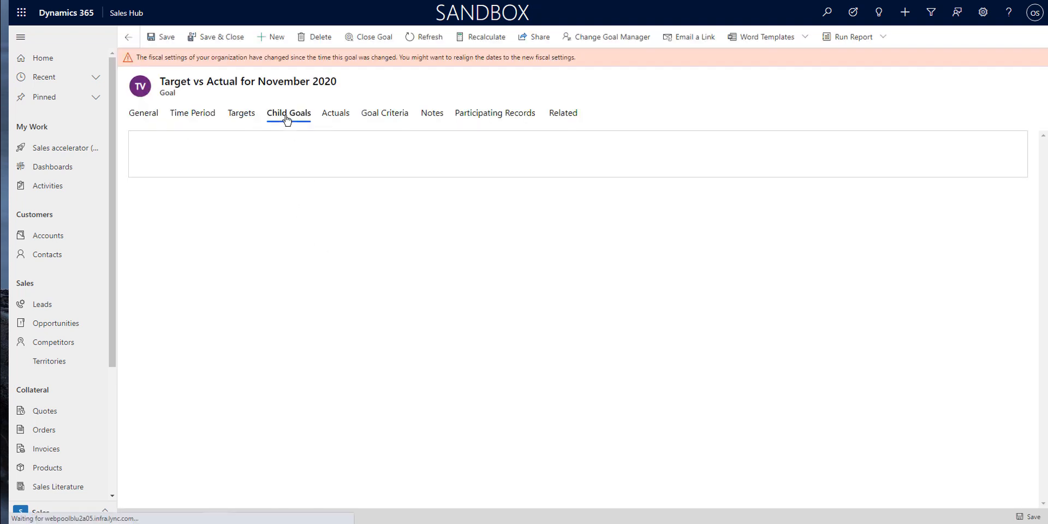
{"action": "left_click", "coordinate": [245, 117]}
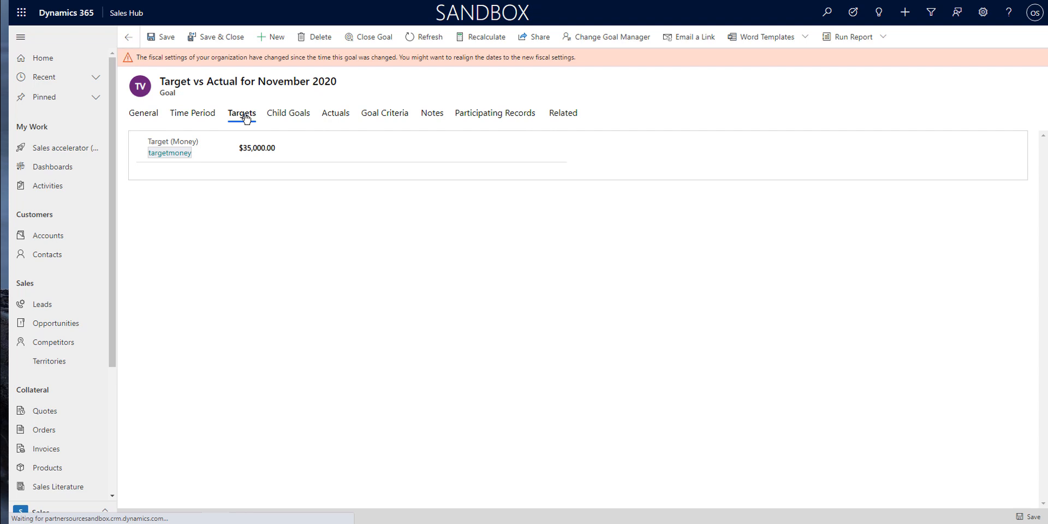
{"action": "left_click", "coordinate": [344, 117]}
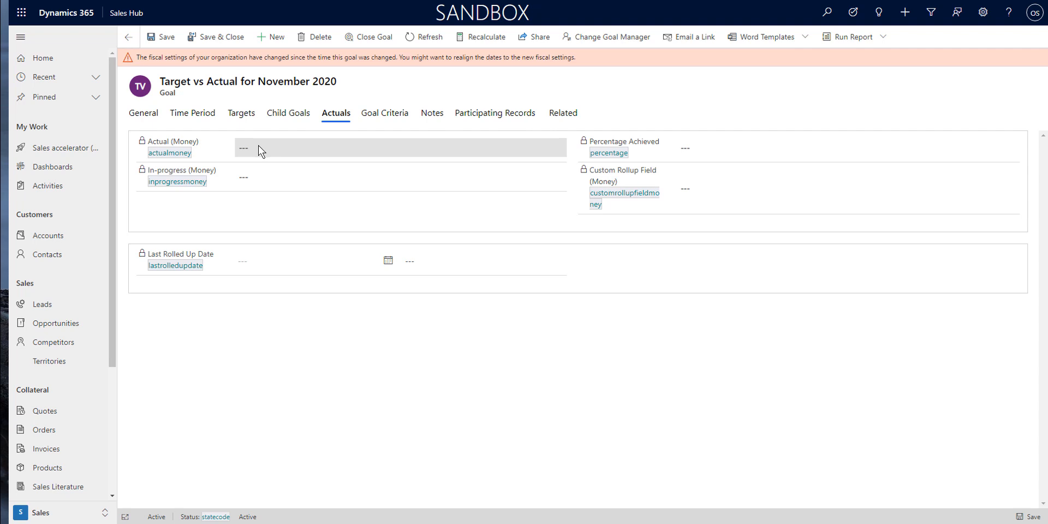
{"action": "left_click", "coordinate": [370, 118]}
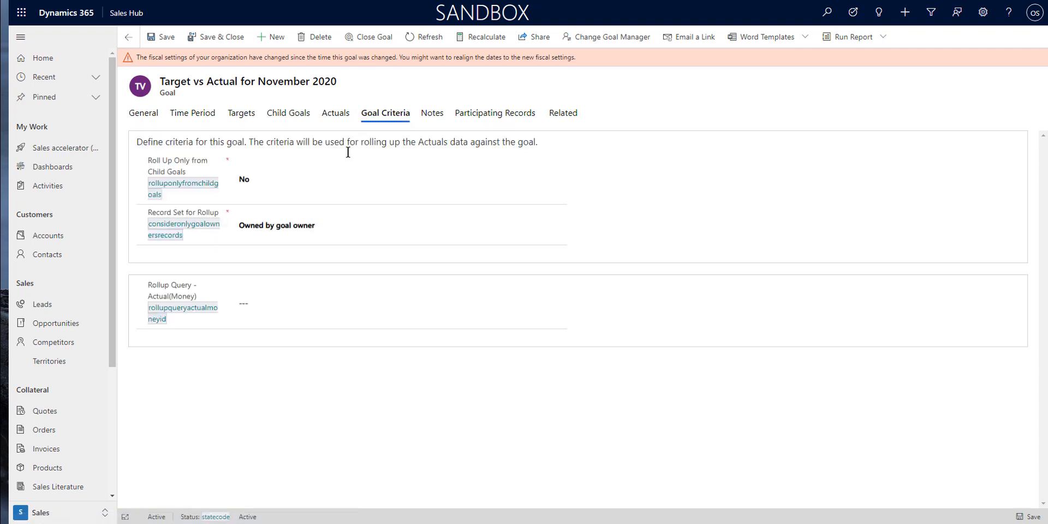
{"action": "left_click", "coordinate": [286, 225]}
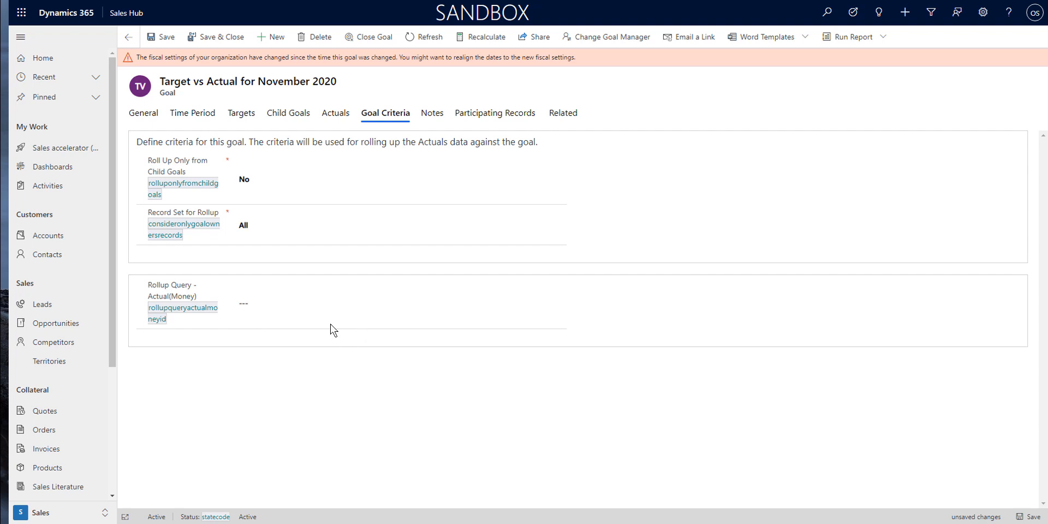
Create a new rollup query for Actual (Money) named "Hot Opps" with Opportunity as the entity type, and save it
{"action": "left_click", "coordinate": [266, 302]}
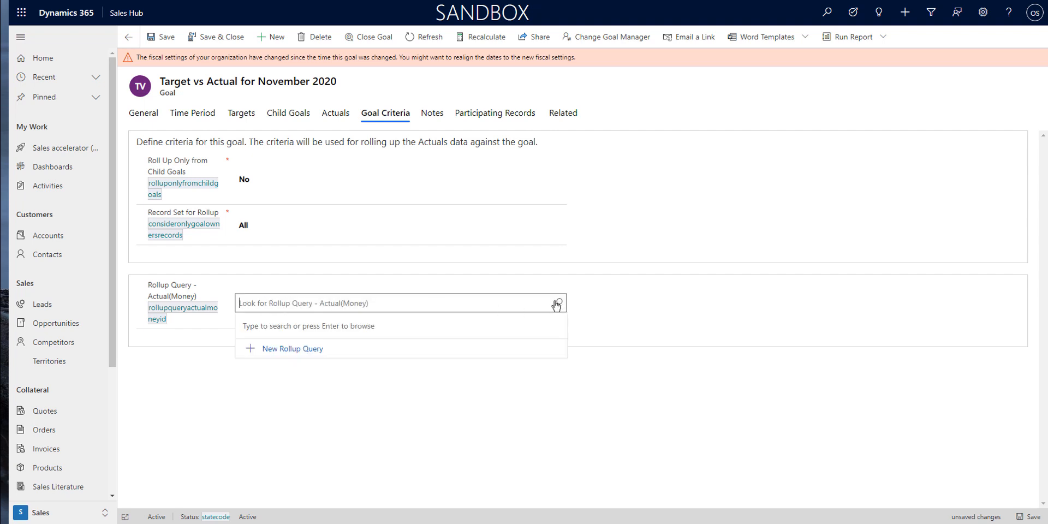
{"action": "left_click", "coordinate": [560, 304]}
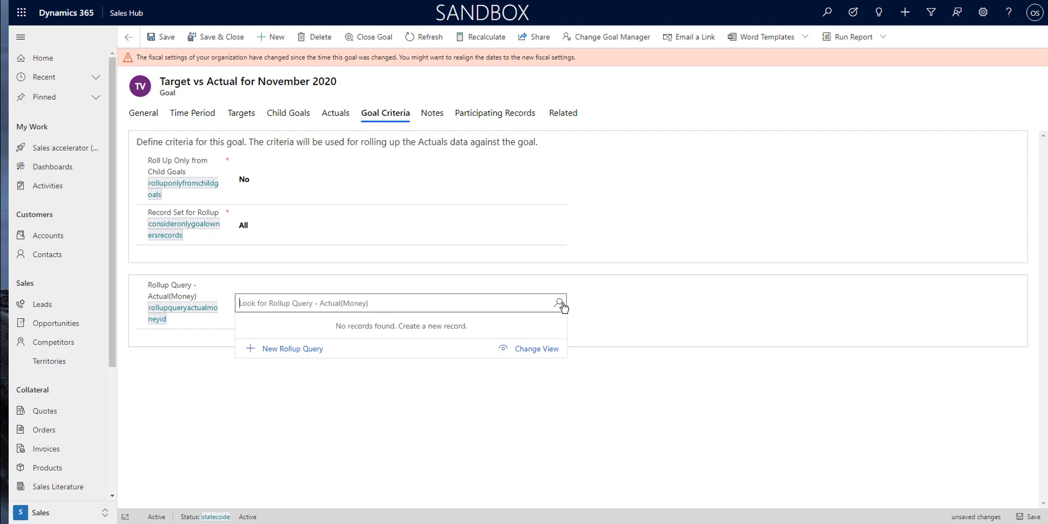
{"action": "left_click", "coordinate": [292, 349]}
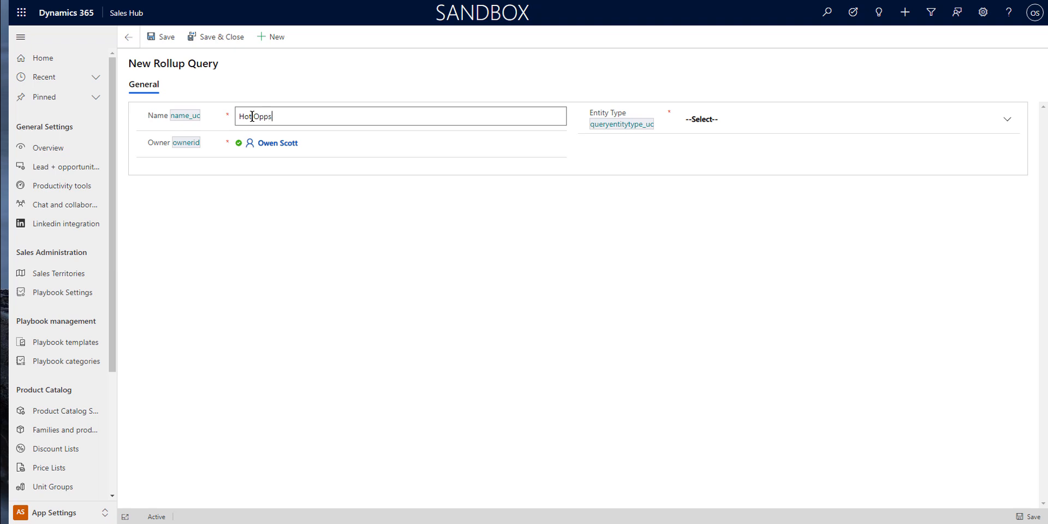
{"action": "left_click", "coordinate": [739, 122]}
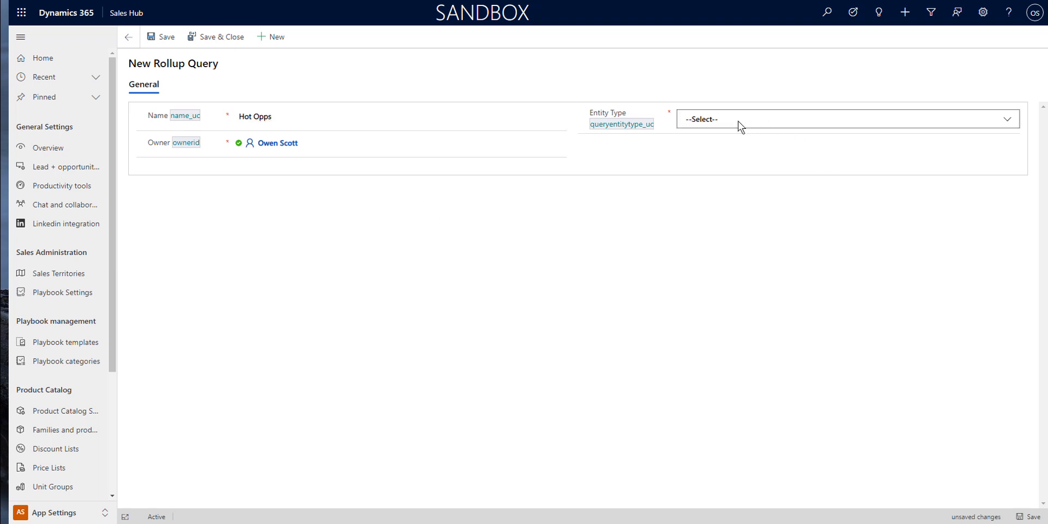
{"action": "left_click_drag", "start_coordinate": [1010, 143], "coordinate": [1009, 196]}
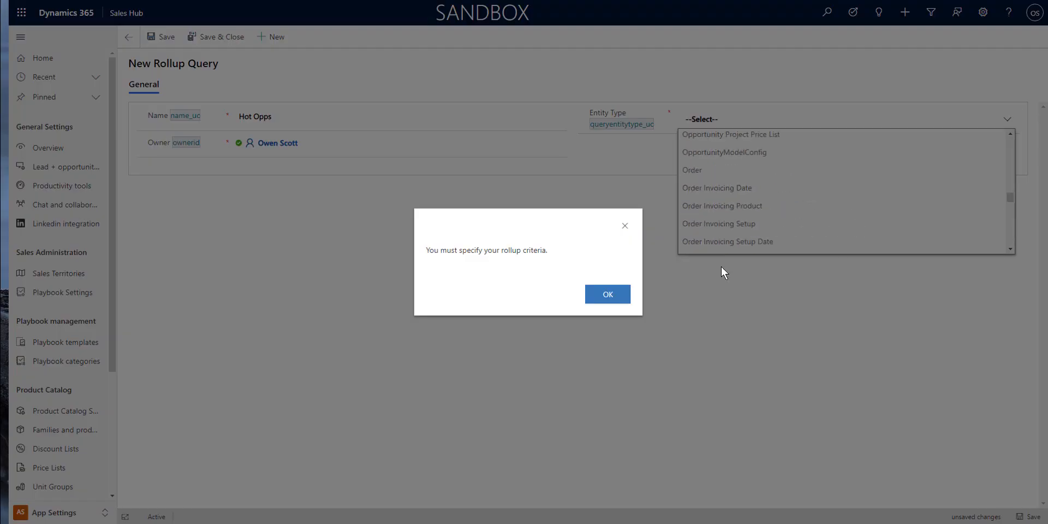
{"action": "left_click", "coordinate": [625, 225]}
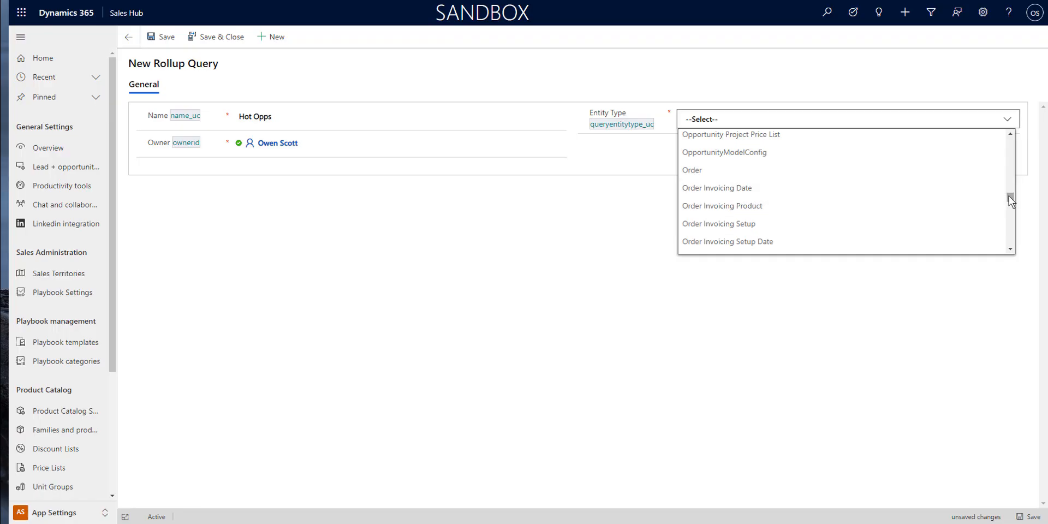
{"action": "left_click_drag", "start_coordinate": [1010, 197], "coordinate": [1013, 194]}
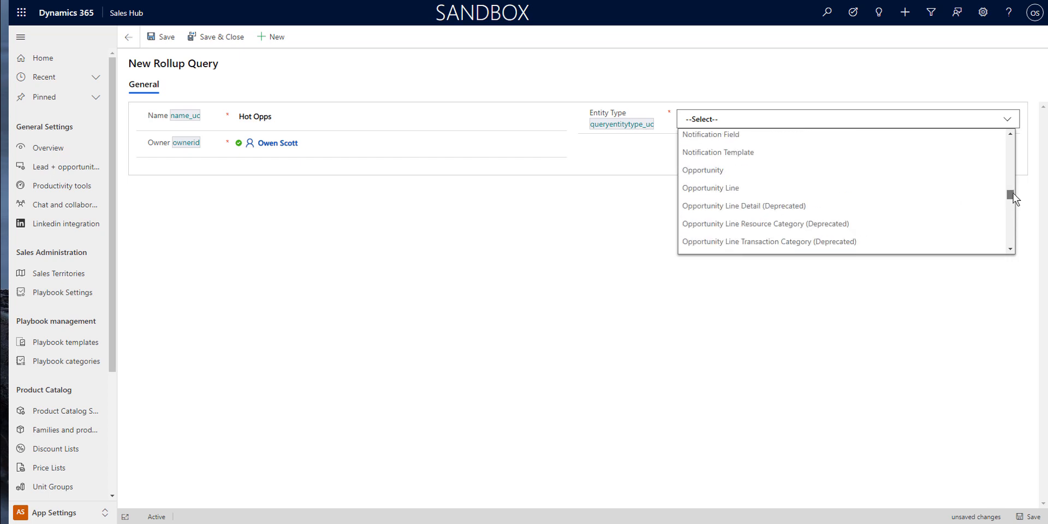
{"action": "left_click", "coordinate": [710, 171]}
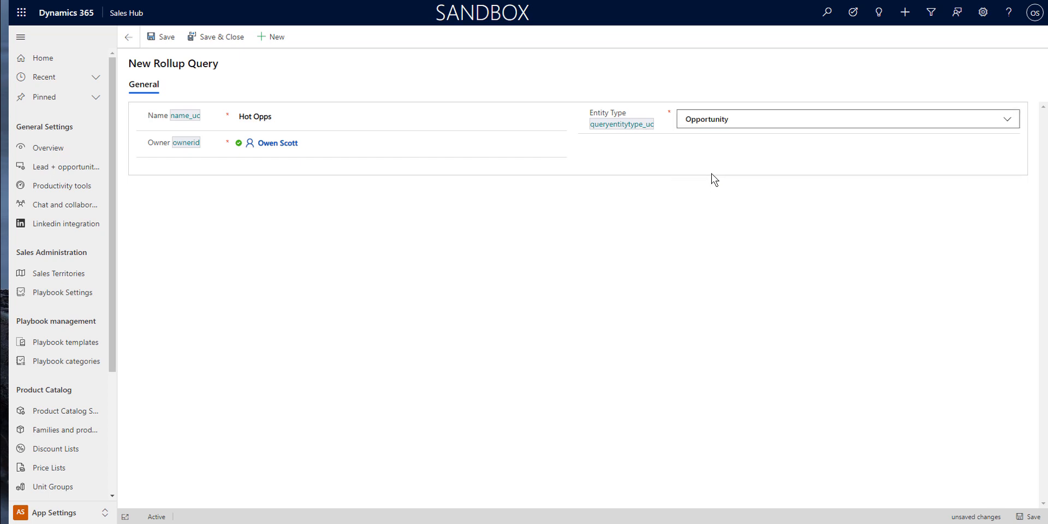
{"action": "left_click", "coordinate": [166, 38]}
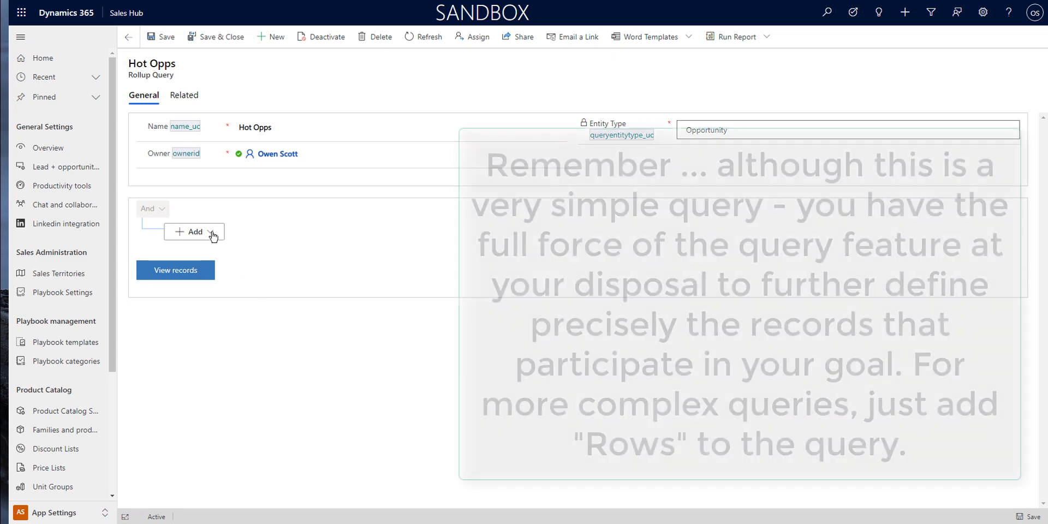
Add a condition row to the Hot Opps rollup query where Rating equals Hot, and save the query
{"action": "left_click", "coordinate": [212, 234]}
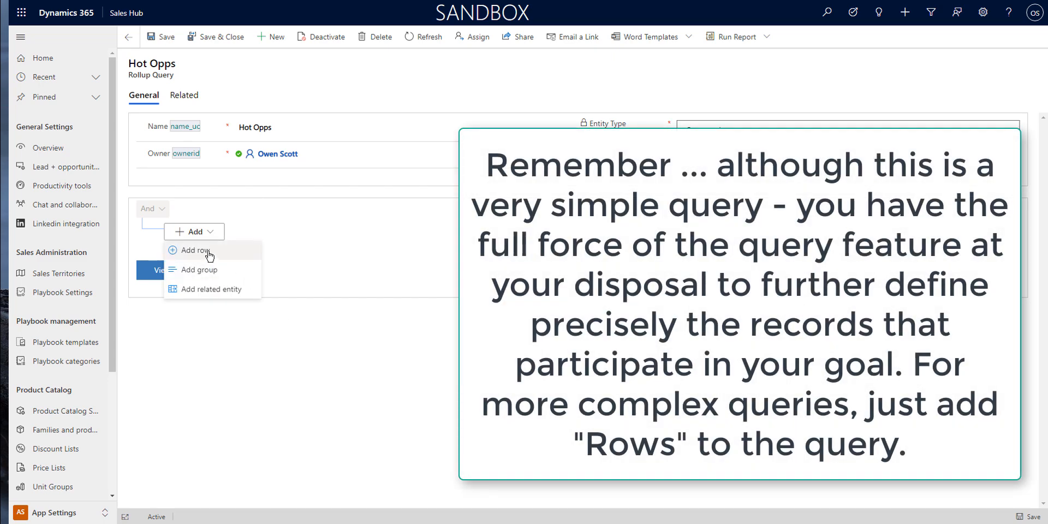
{"action": "left_click", "coordinate": [210, 252]}
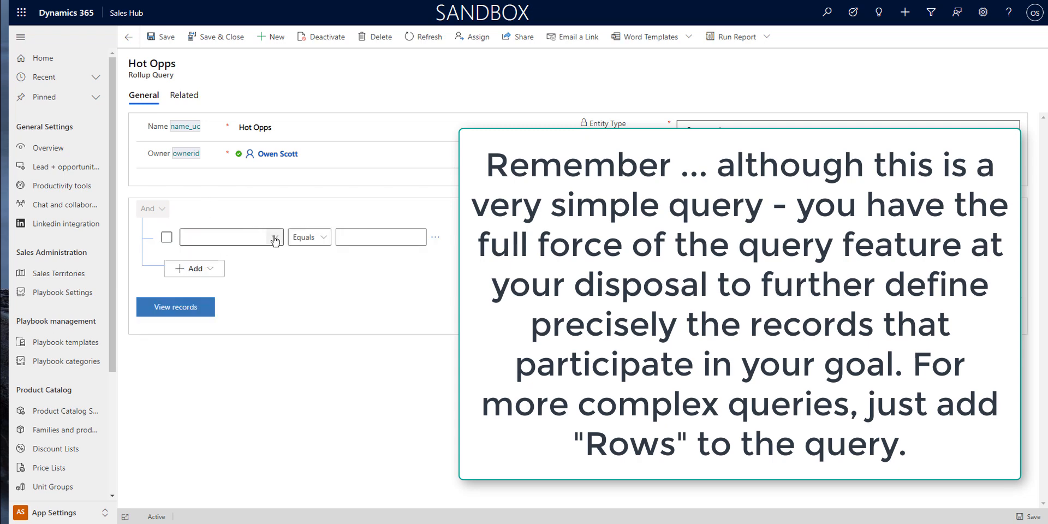
{"action": "left_click", "coordinate": [275, 239]}
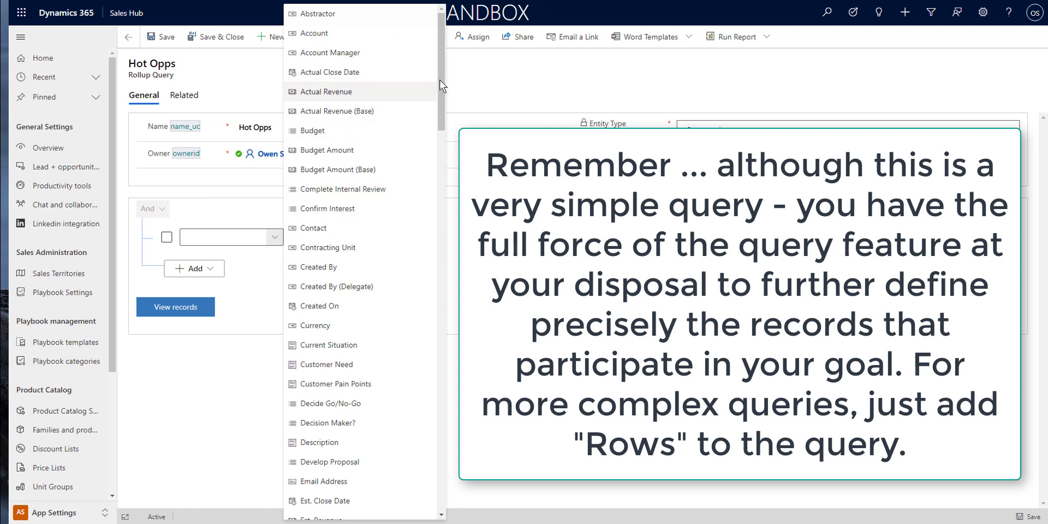
{"action": "left_click_drag", "start_coordinate": [443, 71], "coordinate": [422, 344]}
{"action": "left_click", "coordinate": [310, 341]}
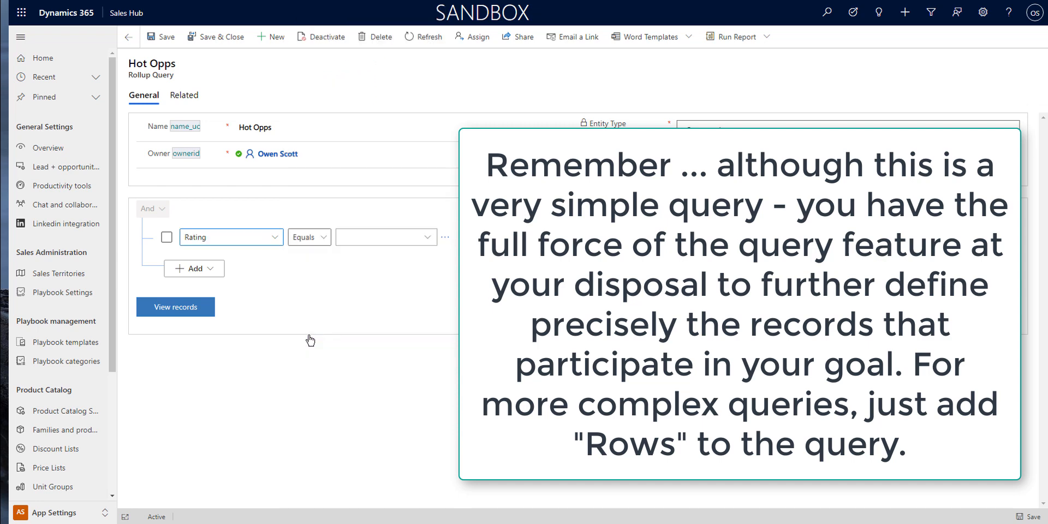
{"action": "left_click", "coordinate": [364, 236]}
{"action": "left_click", "coordinate": [354, 283]}
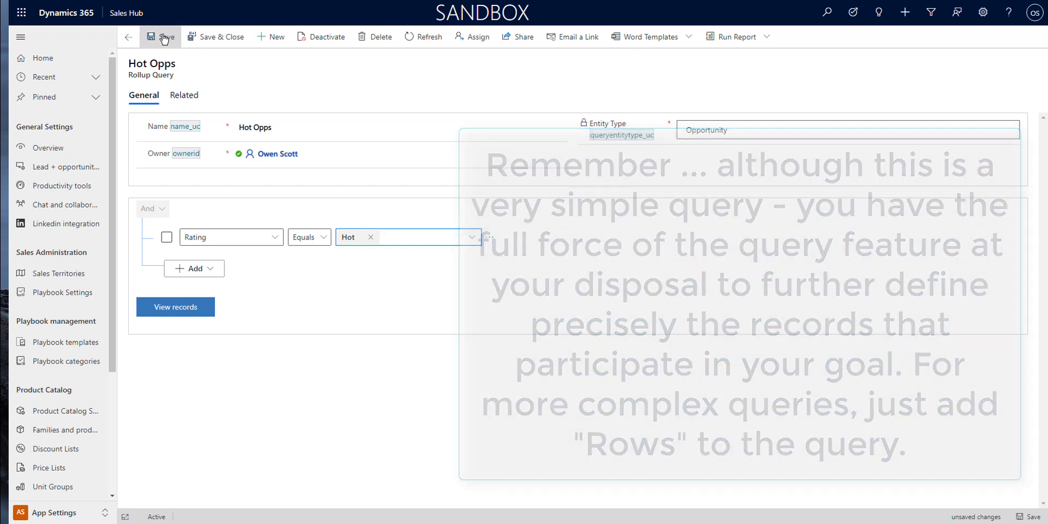
{"action": "left_click", "coordinate": [164, 38]}
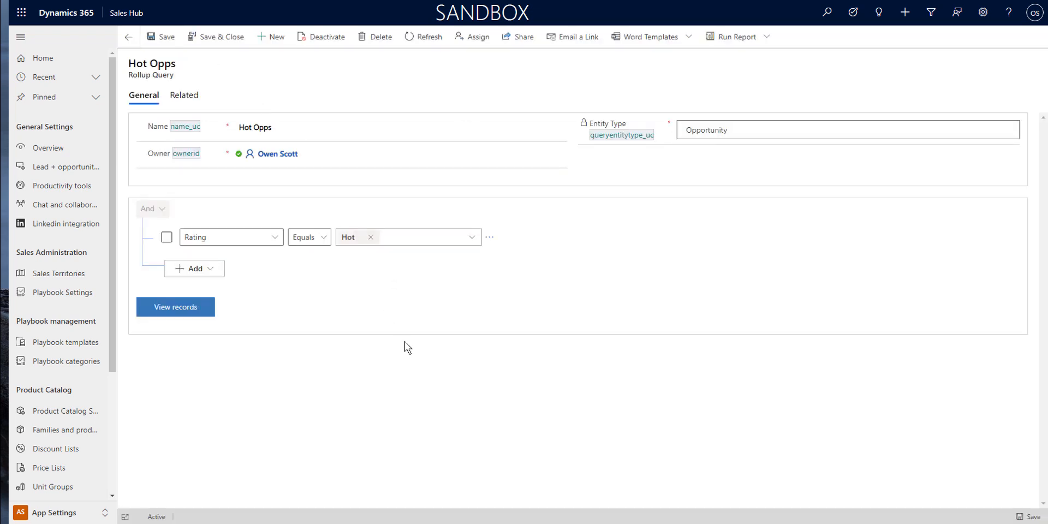
Preview the opportunity records that match the Hot Opps query, and save and close the query
{"action": "left_click", "coordinate": [176, 309]}
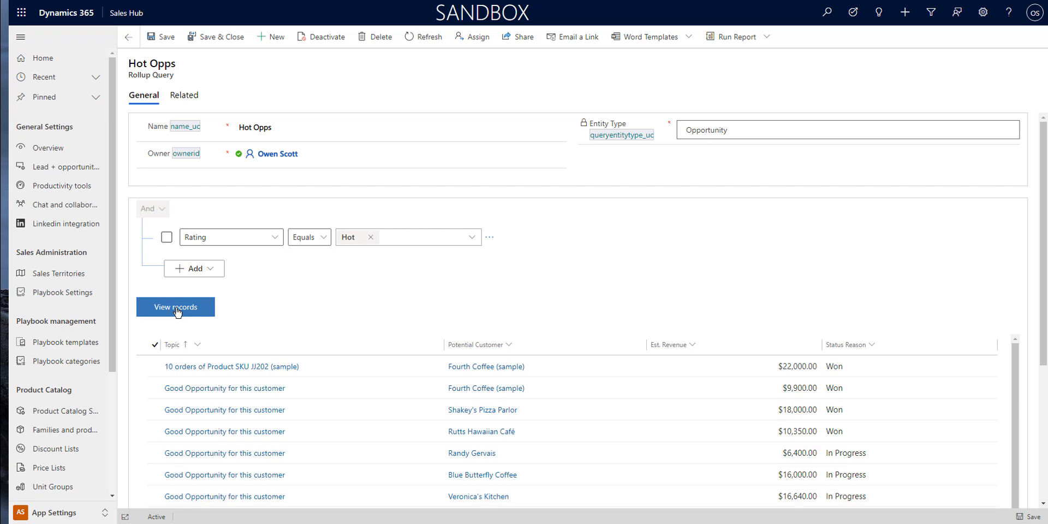
{"action": "scroll", "coordinate": [748, 432], "scroll_direction": "down", "scroll_amount": 2}
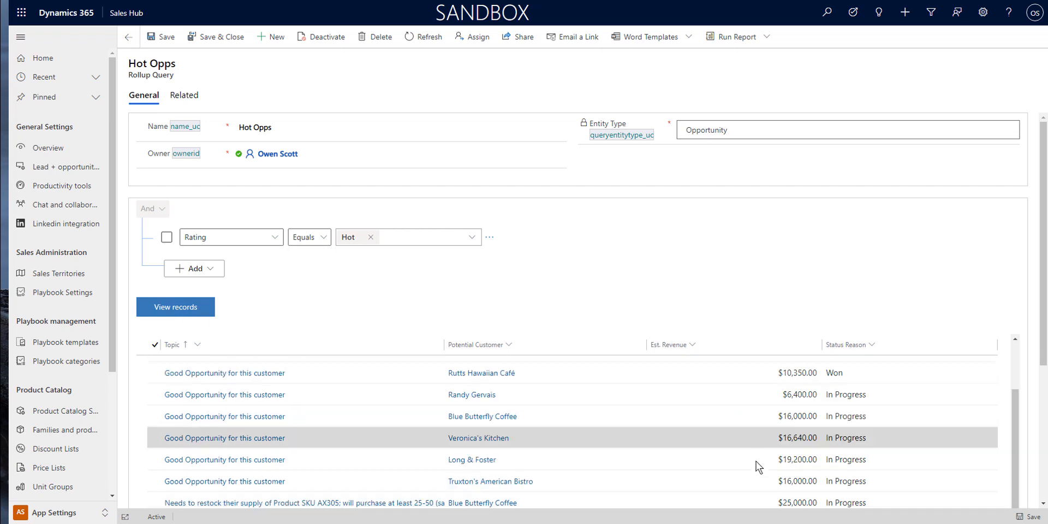
{"action": "scroll", "coordinate": [759, 464], "scroll_direction": "up", "scroll_amount": 2}
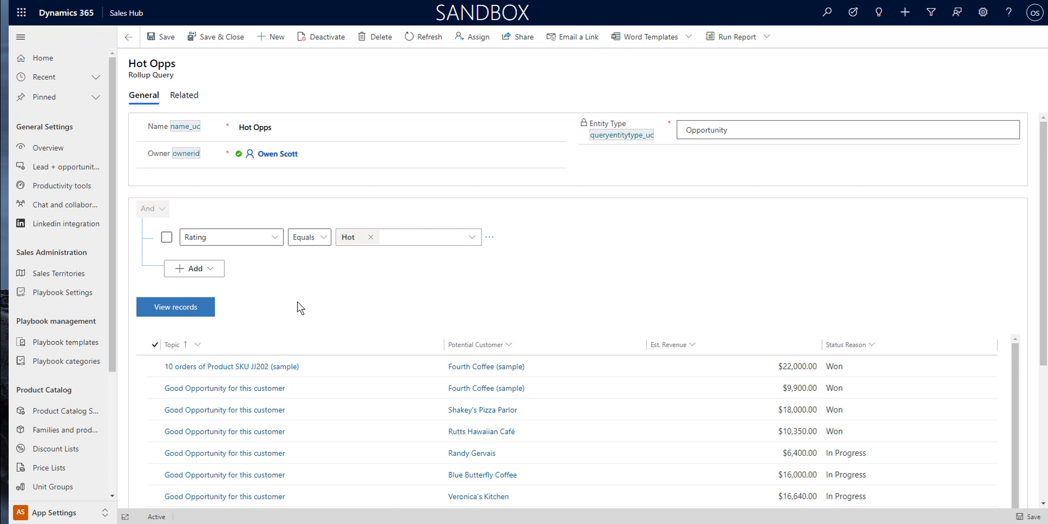
{"action": "left_click", "coordinate": [223, 37]}
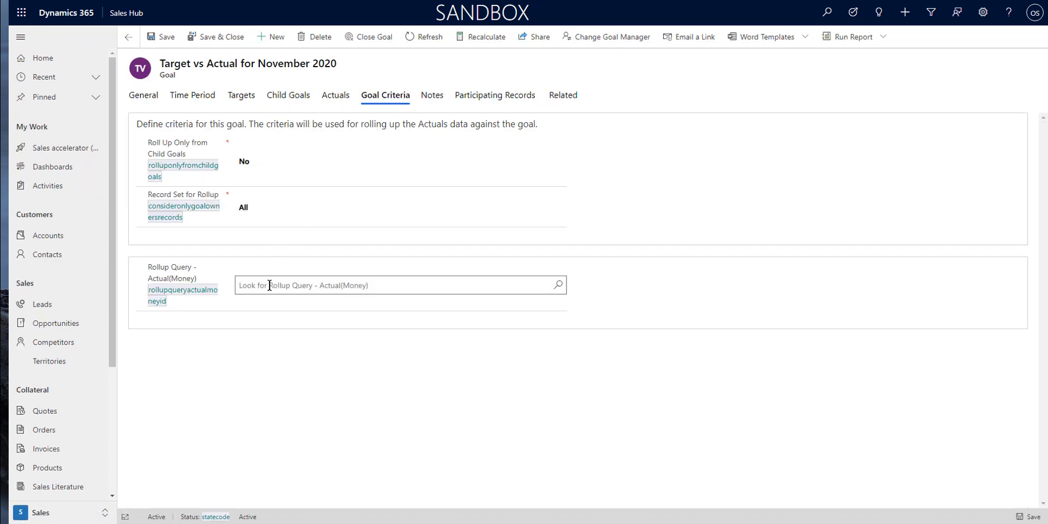
Set the goal's Rollup Query - Actual(Money) to Hot Opps and save the goal
{"action": "left_click", "coordinate": [476, 287]}
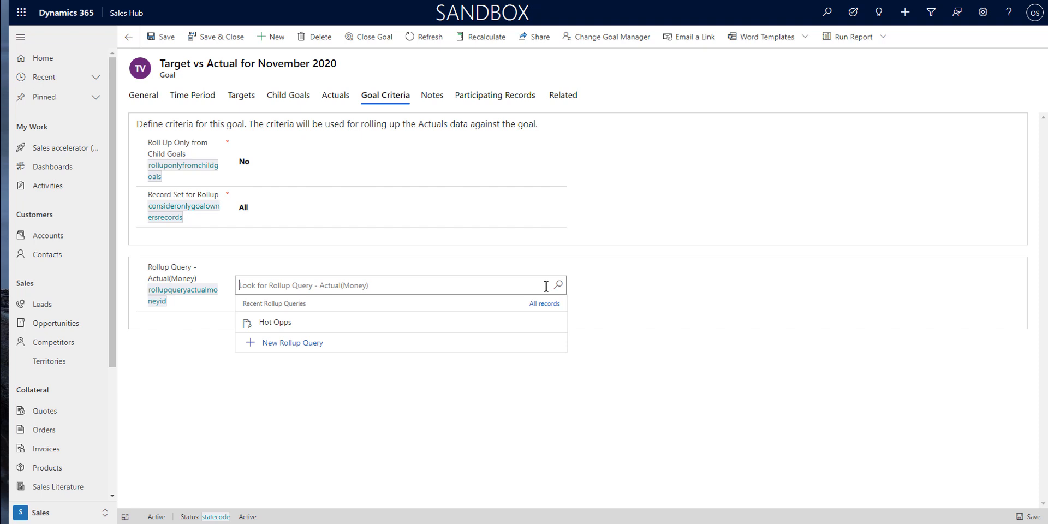
{"action": "left_click", "coordinate": [278, 326]}
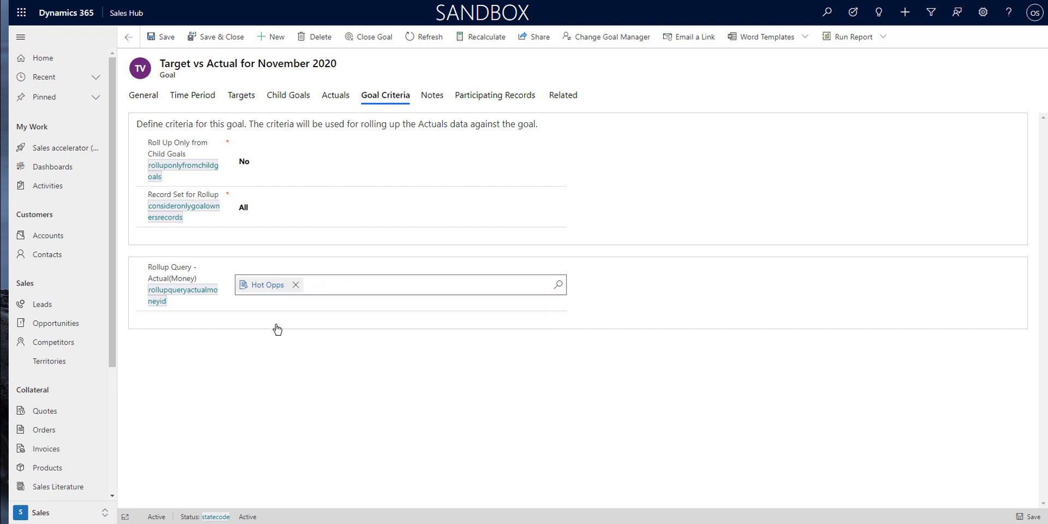
{"action": "left_click", "coordinate": [1033, 517]}
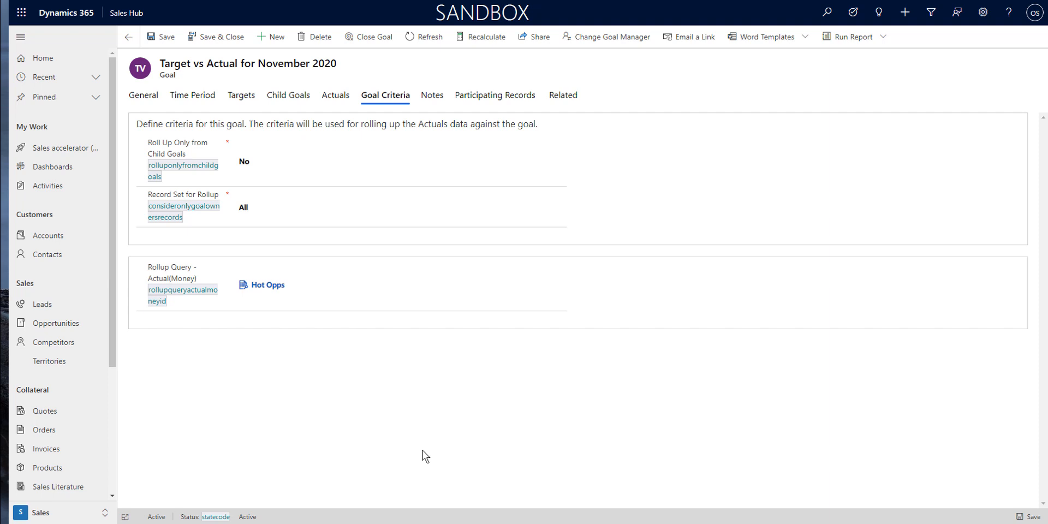
Review the goal's participating records and recalculate the goal
{"action": "left_click", "coordinate": [476, 98]}
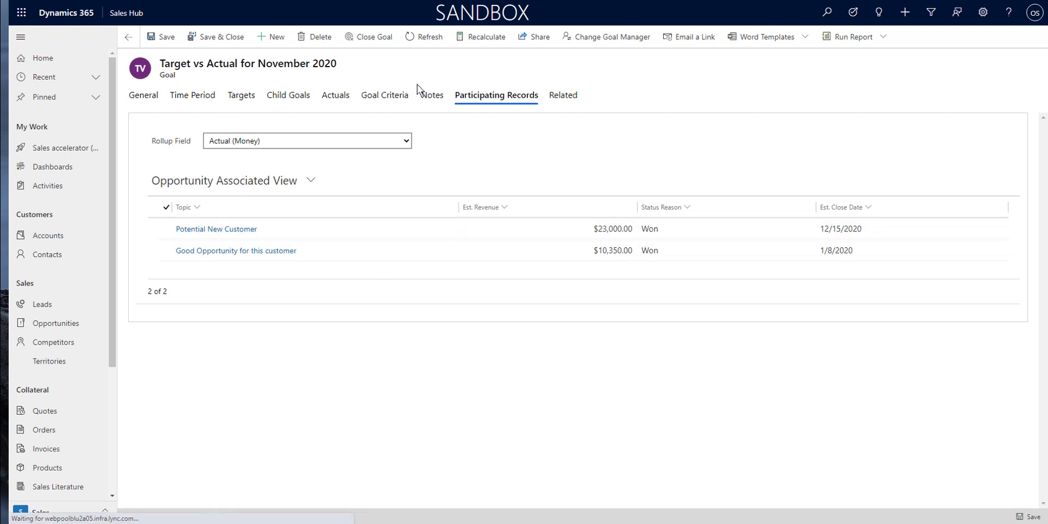
{"action": "left_click", "coordinate": [147, 99]}
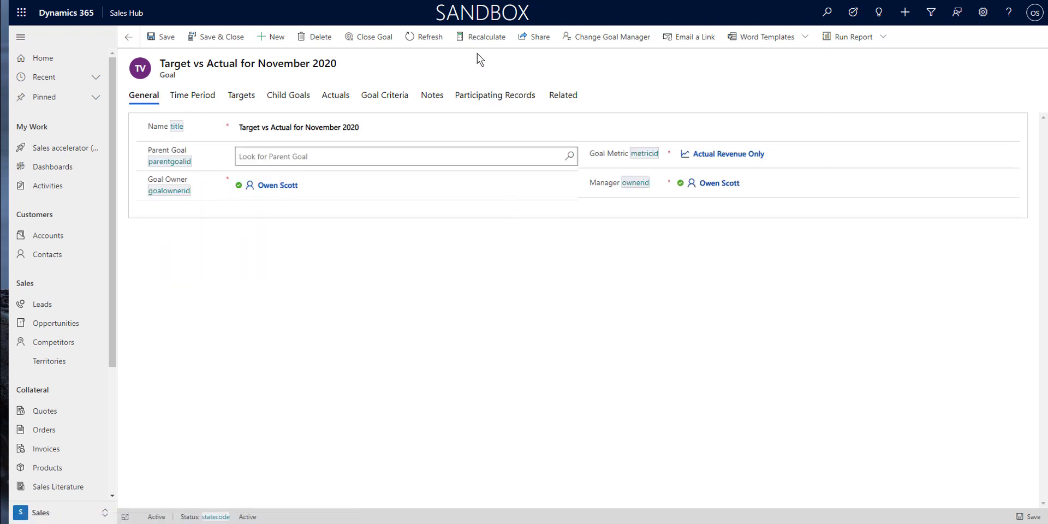
{"action": "left_click", "coordinate": [479, 38]}
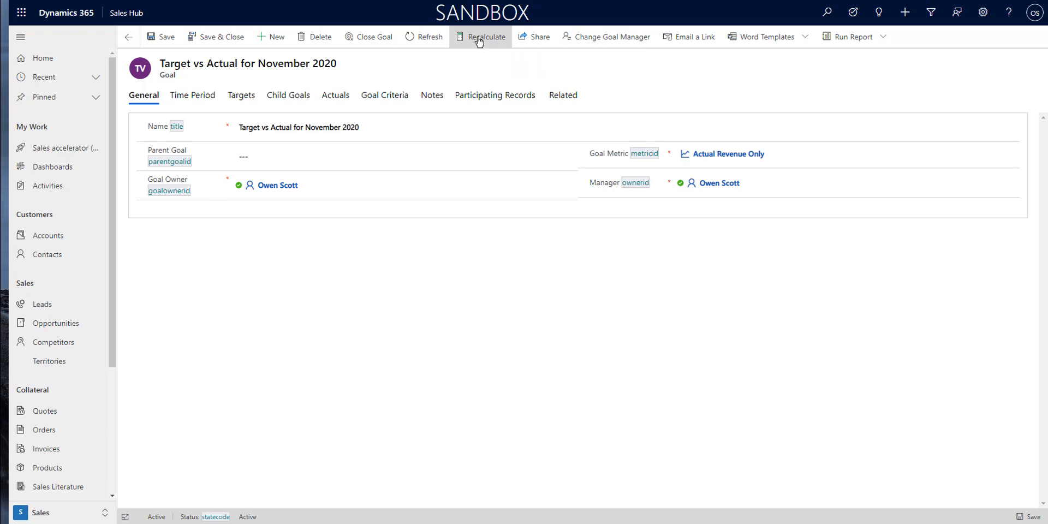
{"action": "left_click", "coordinate": [552, 314]}
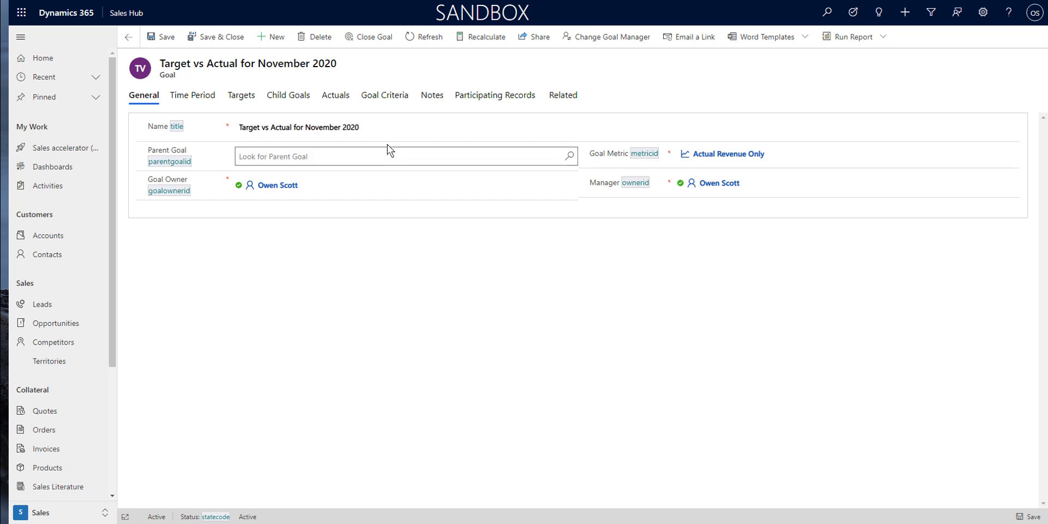
Check the goal's rolled-up actuals and compare it with the other goals in the All Goals list
{"action": "left_click", "coordinate": [342, 102]}
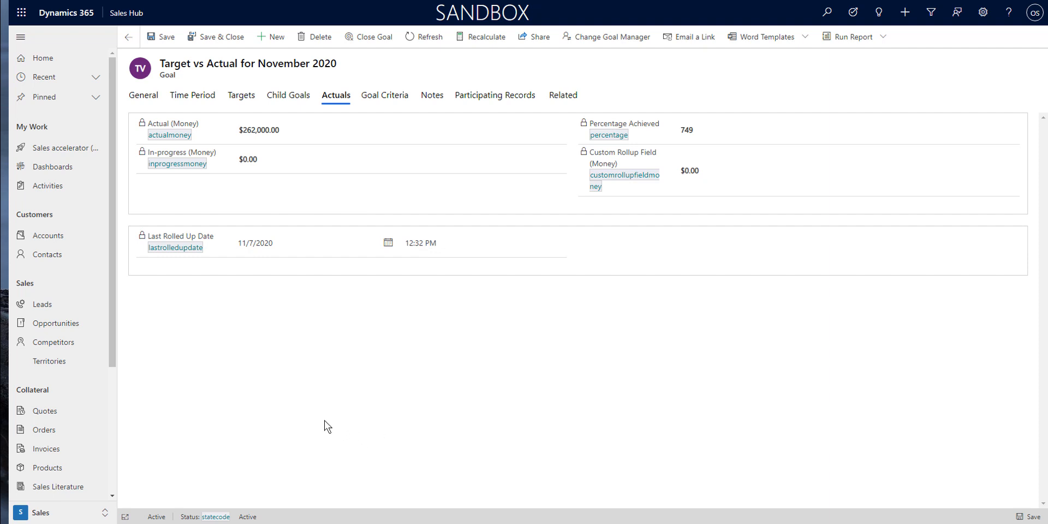
{"action": "scroll", "coordinate": [91, 441], "scroll_direction": "down", "scroll_amount": 3}
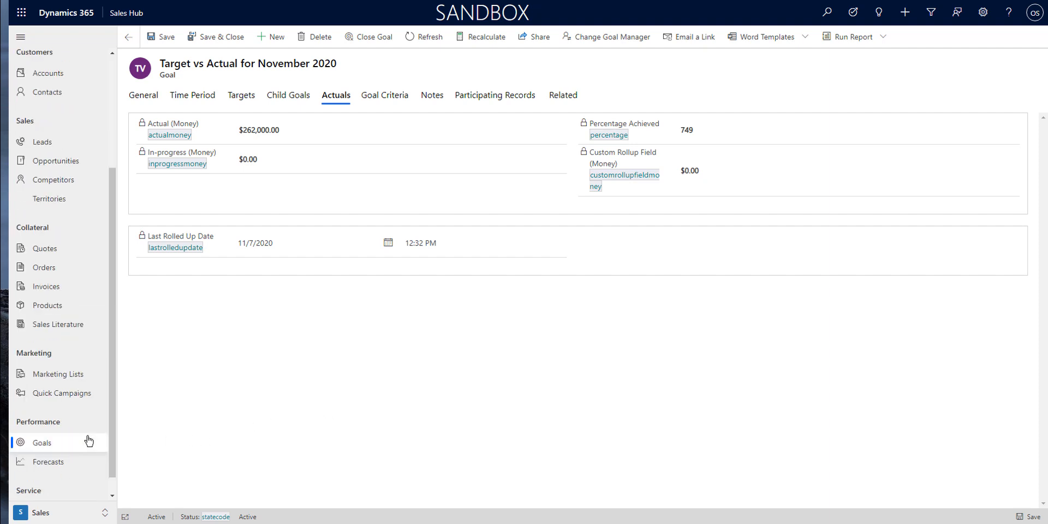
{"action": "left_click", "coordinate": [53, 446]}
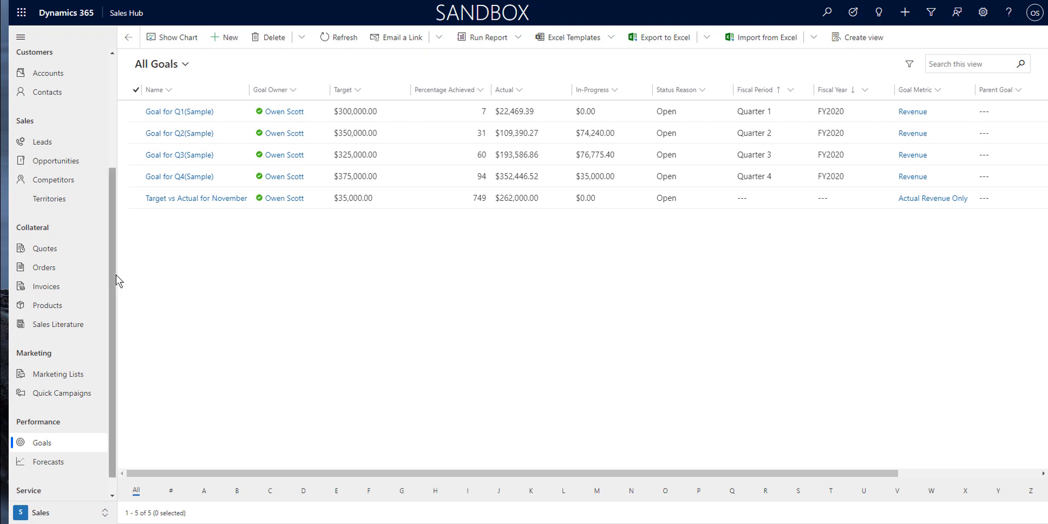
Examine the November 2020 goal's actual and target in the Goal Progress (Money) chart on the Goals and Pipeline Demo dashboard
{"action": "scroll", "coordinate": [109, 257], "scroll_direction": "up", "scroll_amount": 3}
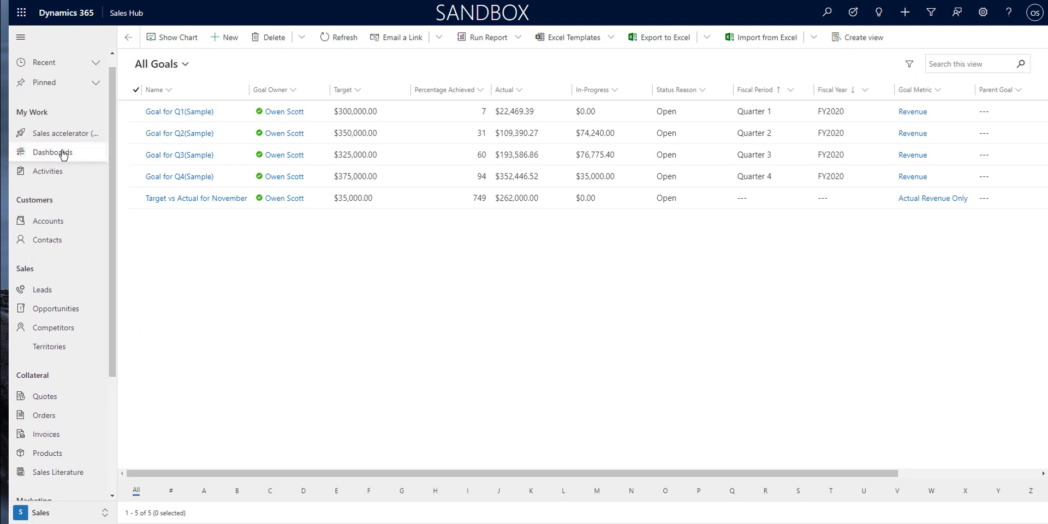
{"action": "left_click", "coordinate": [64, 153]}
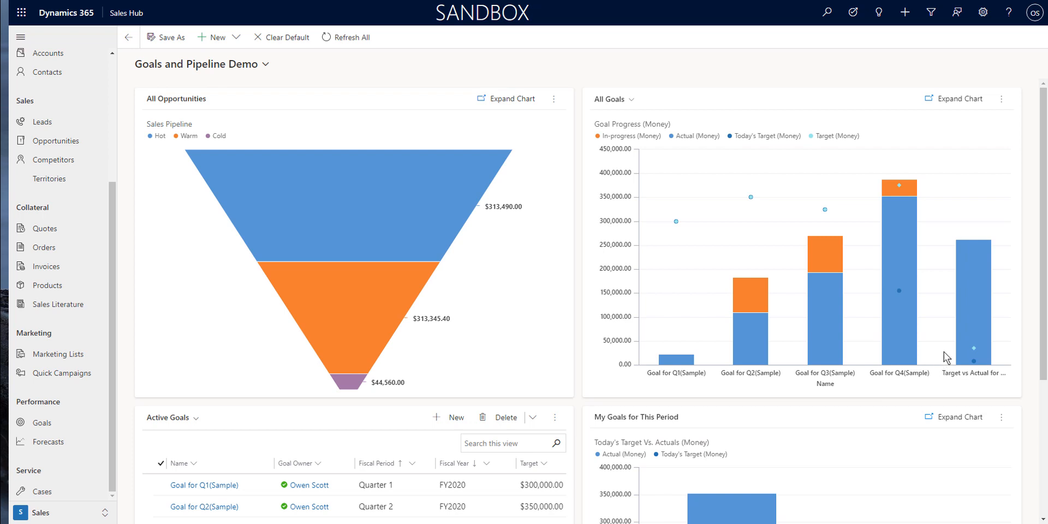
{"action": "mouse_move", "coordinate": [976, 331]}
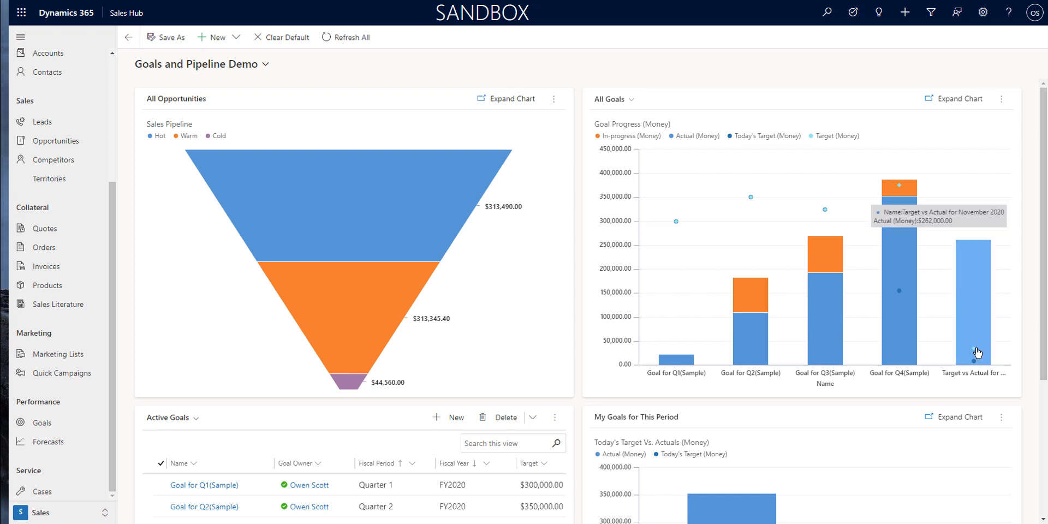
{"action": "mouse_move", "coordinate": [975, 351]}
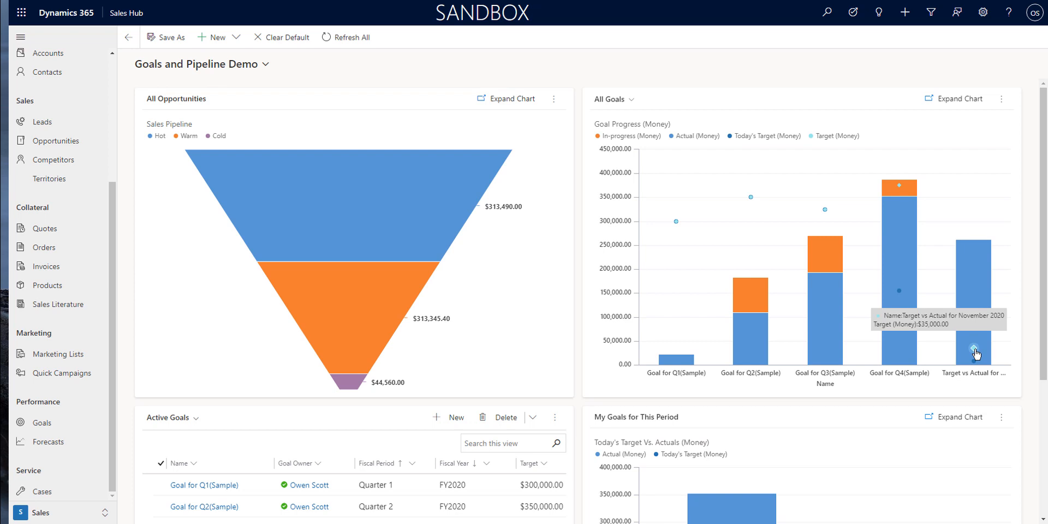
{"action": "mouse_move", "coordinate": [981, 260]}
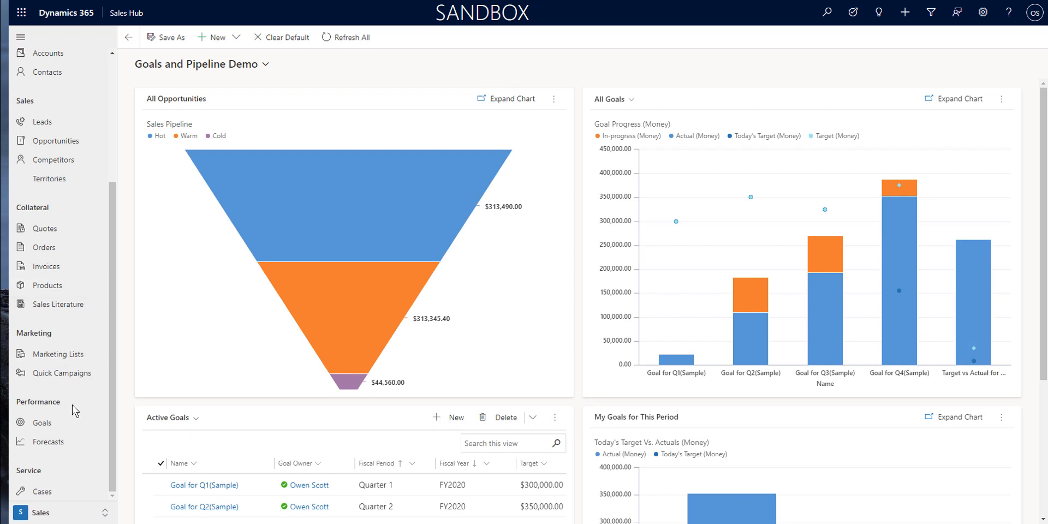
Show the All Opportunities view and sort it by Actual Close Date from newest to oldest
{"action": "scroll", "coordinate": [57, 383], "scroll_direction": "up", "scroll_amount": 3}
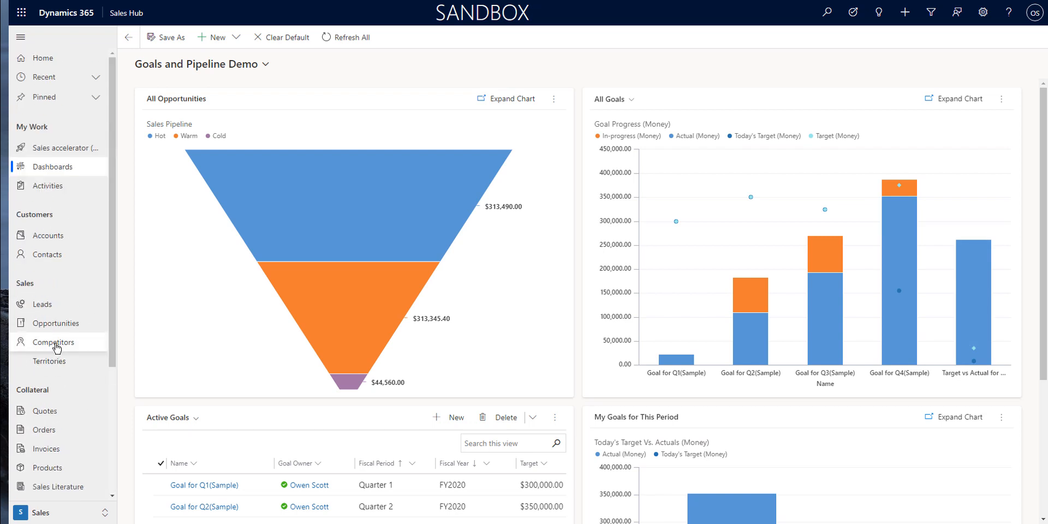
{"action": "left_click", "coordinate": [55, 324]}
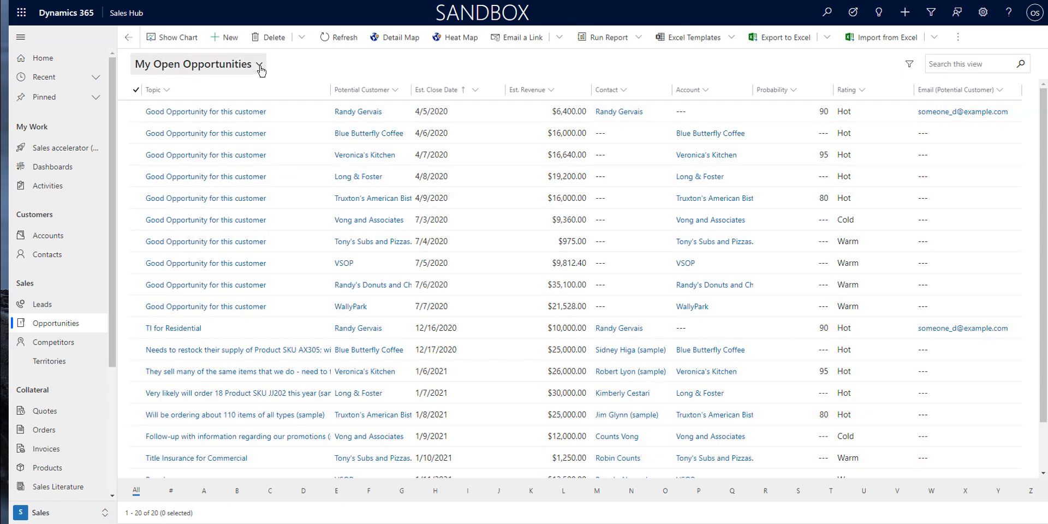
{"action": "left_click", "coordinate": [260, 67]}
{"action": "left_click", "coordinate": [178, 137]}
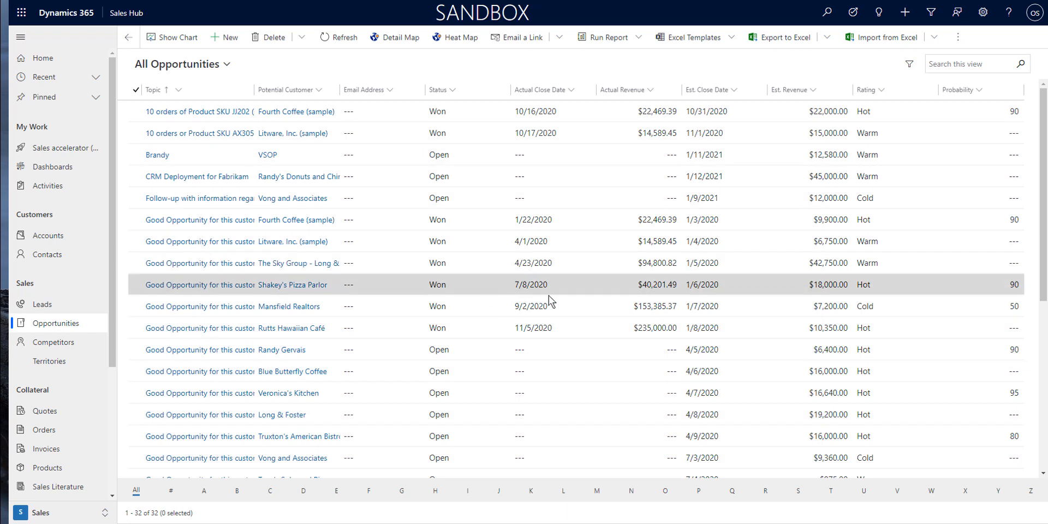
{"action": "left_click", "coordinate": [573, 92]}
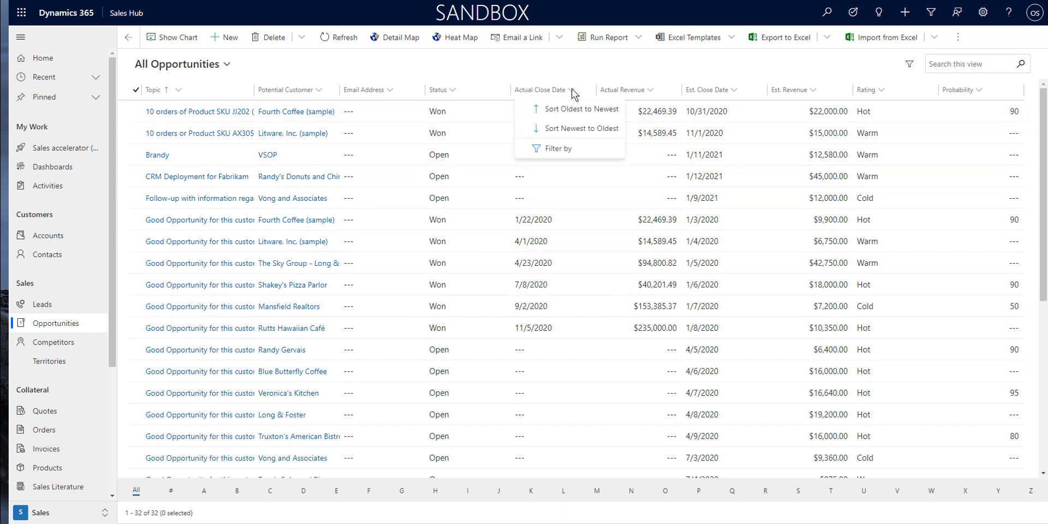
{"action": "left_click", "coordinate": [576, 133]}
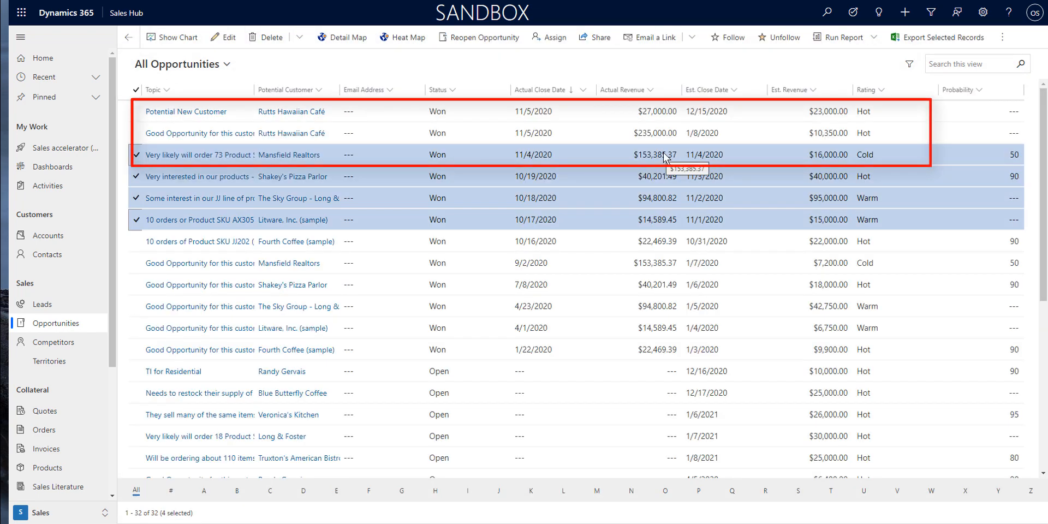